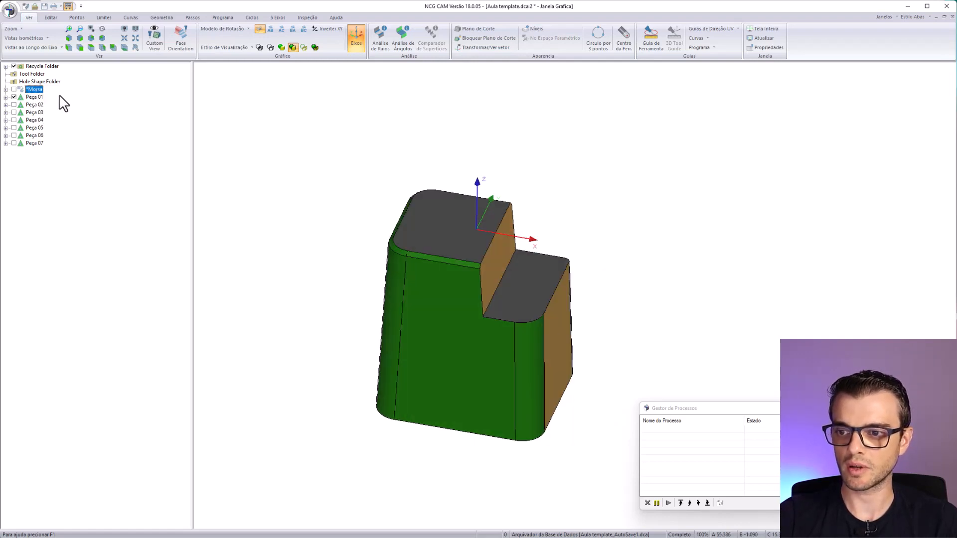
- Inspect Peça 01 from a slightly turned view and display Peça 02 in its place
left_click(37, 97, "ctrl")
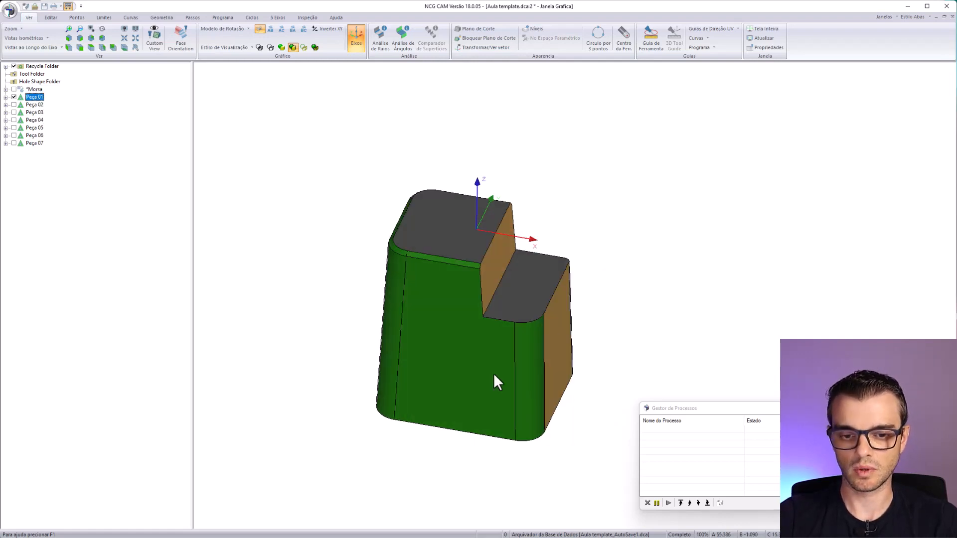
middle_click_drag(493, 373, 526, 353)
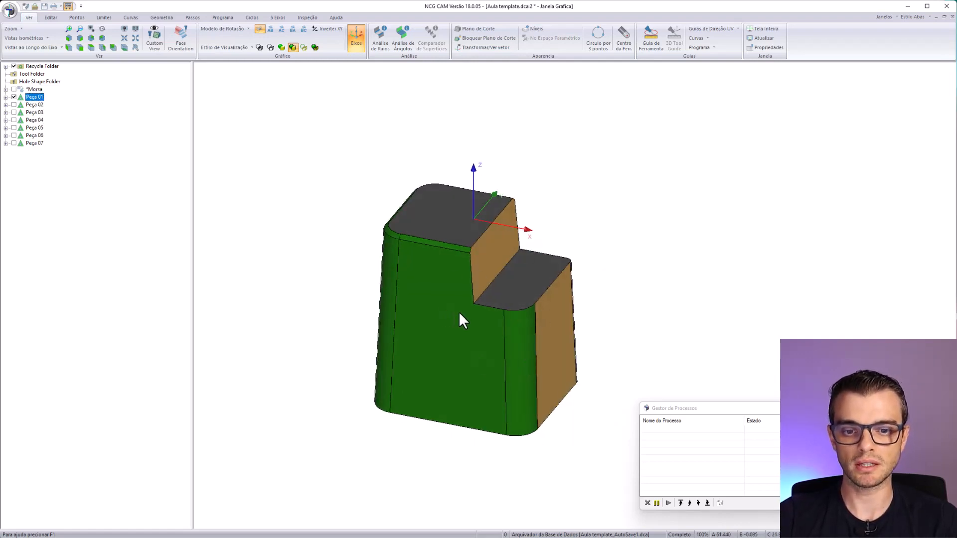
left_click(31, 105)
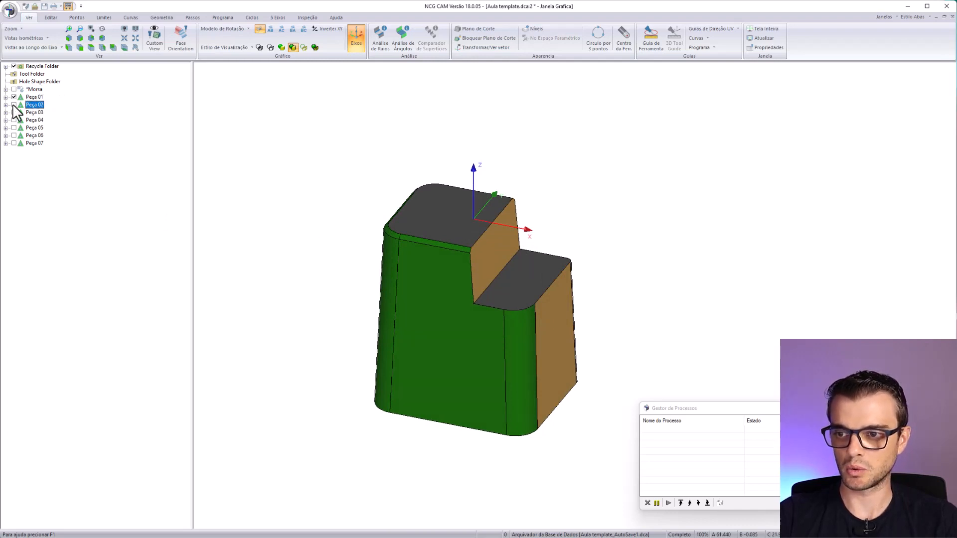
left_click(14, 104)
left_click(14, 97)
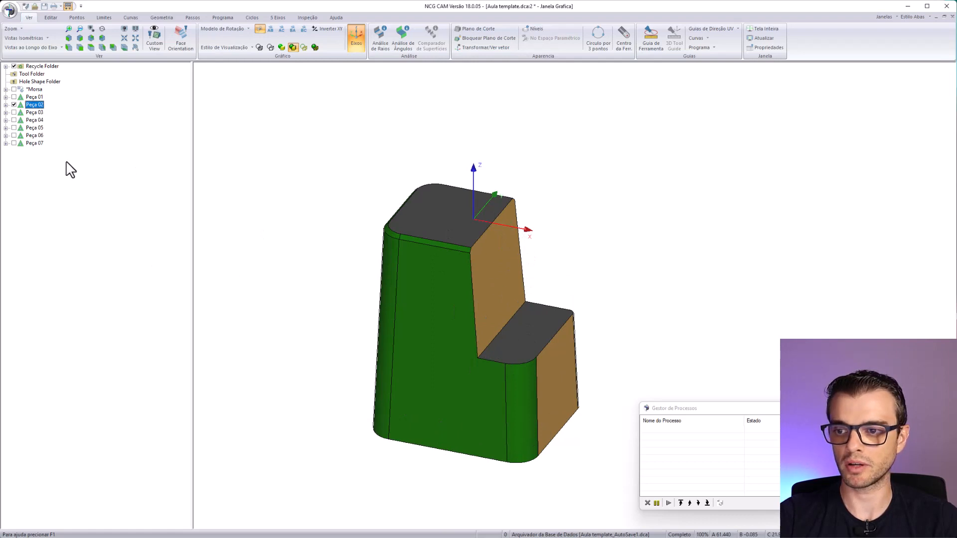
- Display Peça 03 and Peça 04 one at a time, inspecting the stepped top of Peça 04 from several angles
left_click(14, 105)
left_click(14, 113)
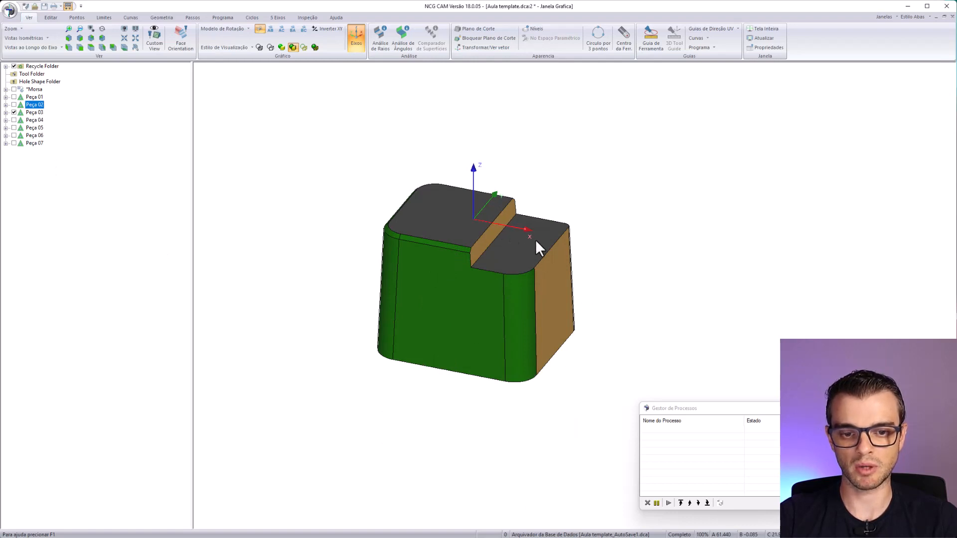
left_click(14, 112)
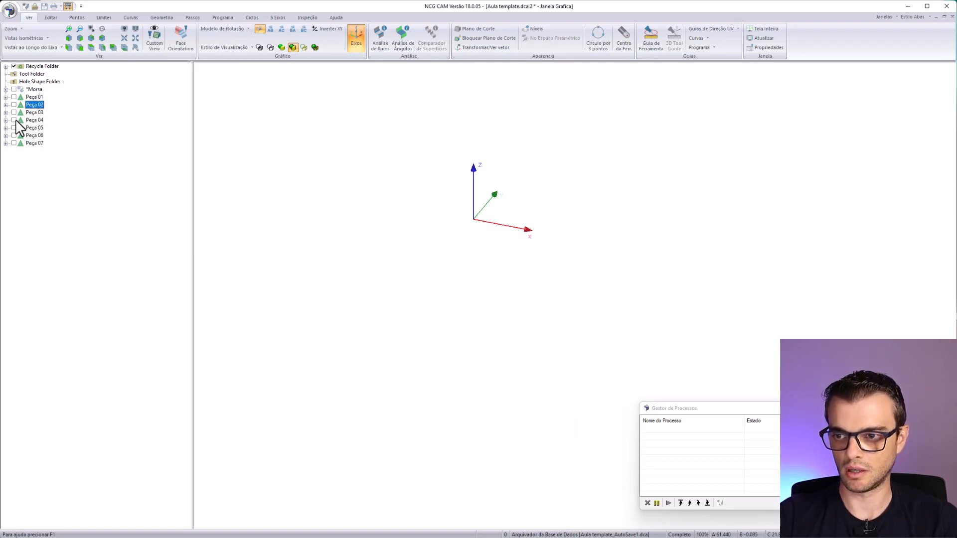
left_click(14, 120)
middle_click_drag(515, 347, 507, 251)
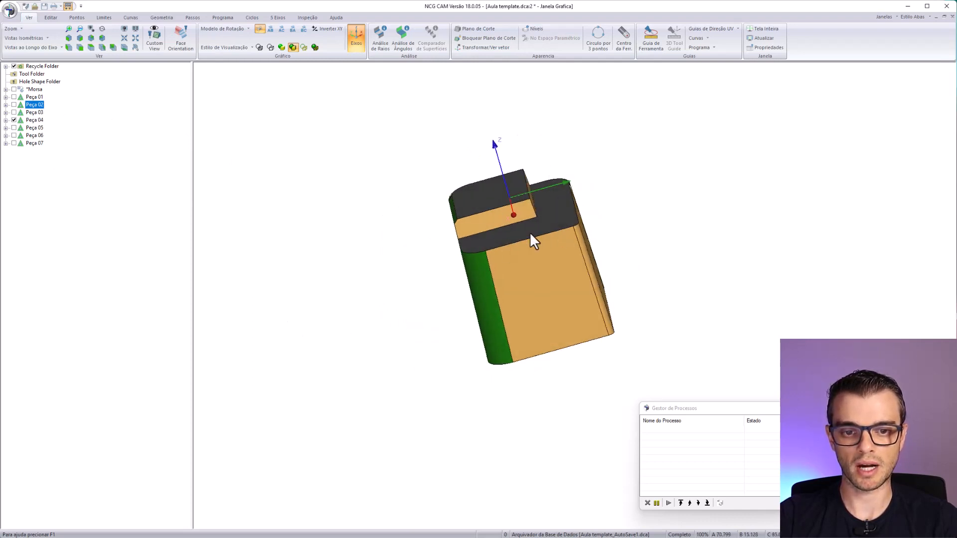
middle_click_drag(450, 266, 513, 256)
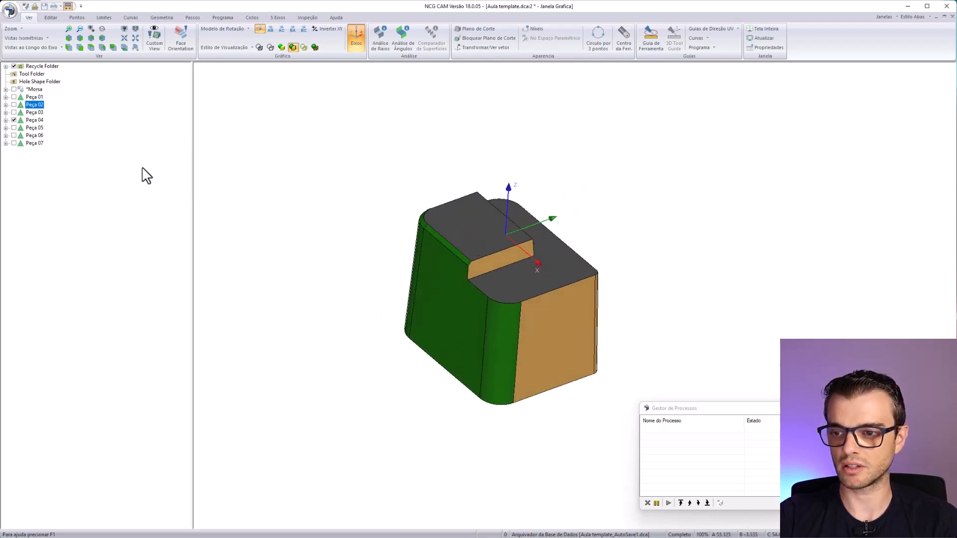
- Display Peça 05 in place of Peça 04 and inspect its curved cutout from several angles
left_click(14, 121)
left_click(14, 128)
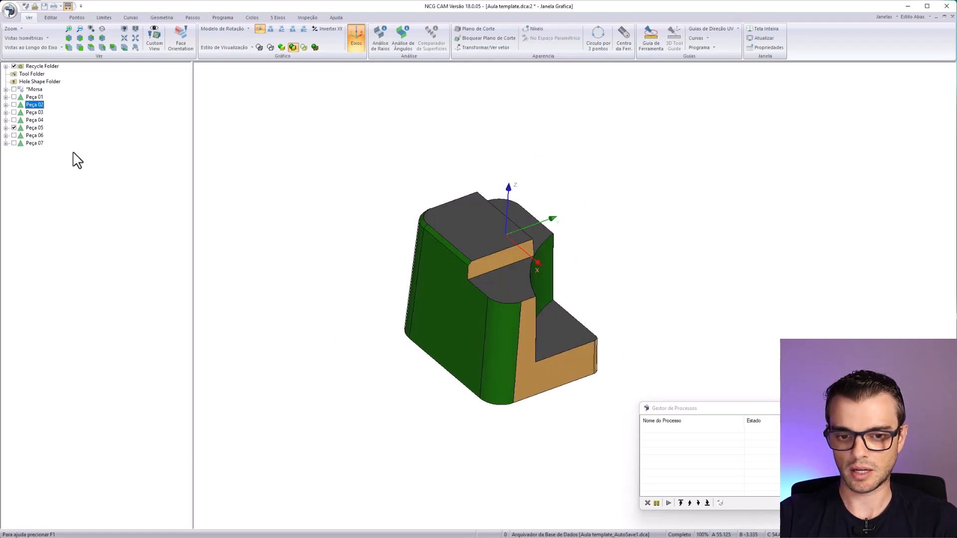
middle_click_drag(544, 405, 496, 302)
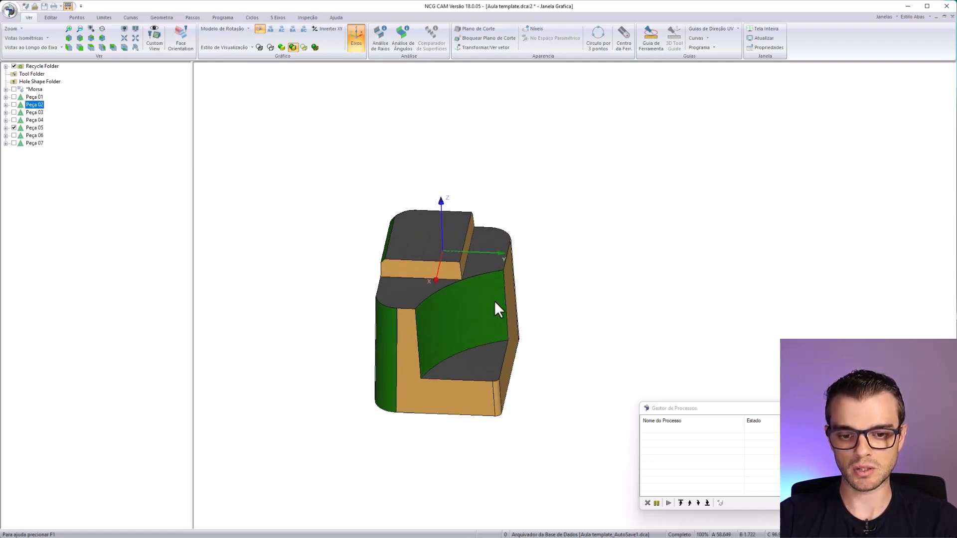
middle_click_drag(460, 337, 524, 319)
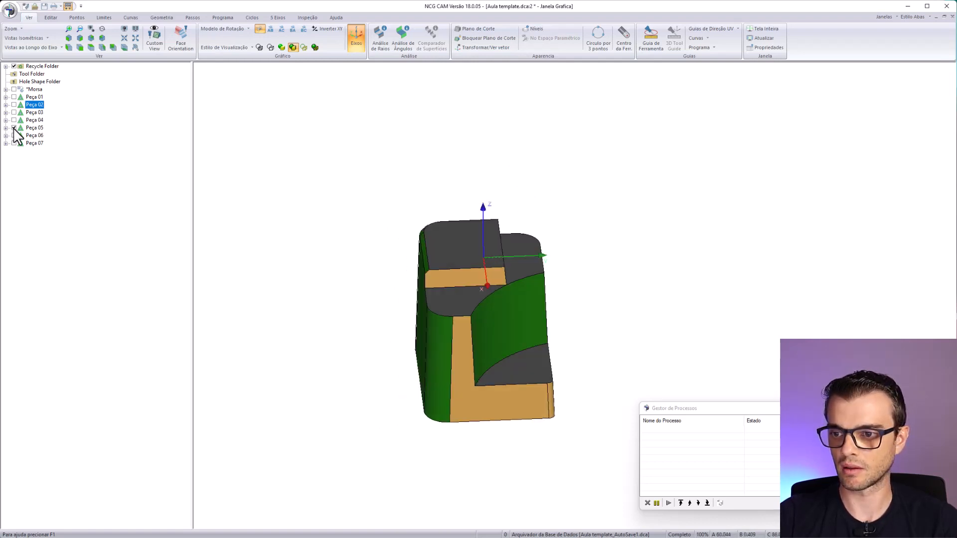
- Display Peça 06 in place of Peça 05 and inspect its U-shaped channel from both sides
left_click(18, 130)
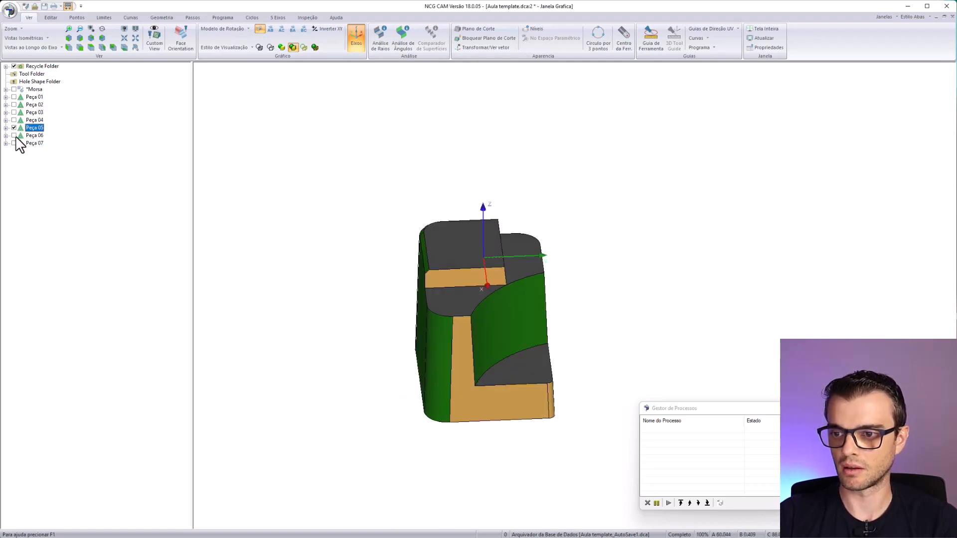
left_click(14, 135)
left_click(12, 130)
middle_click_drag(291, 241, 507, 249)
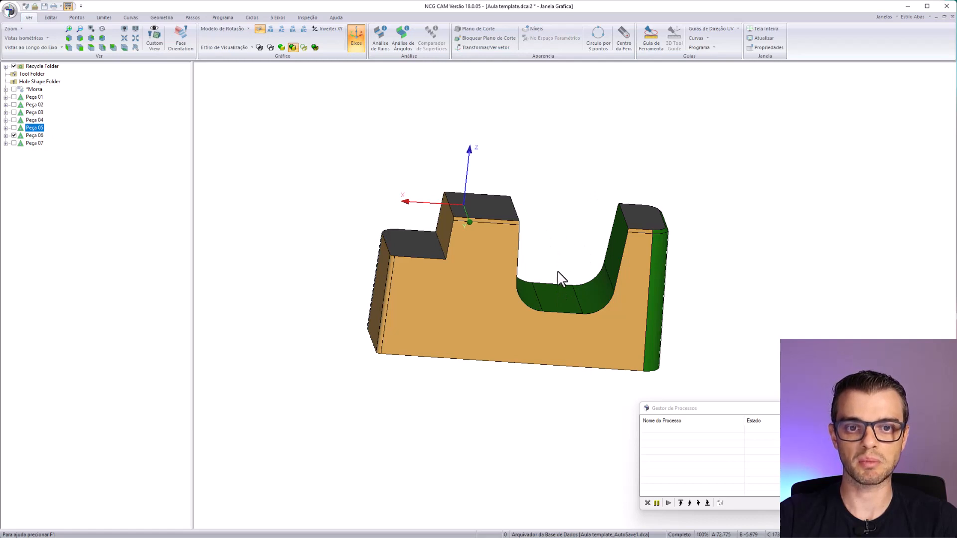
middle_click_drag(635, 244, 570, 250)
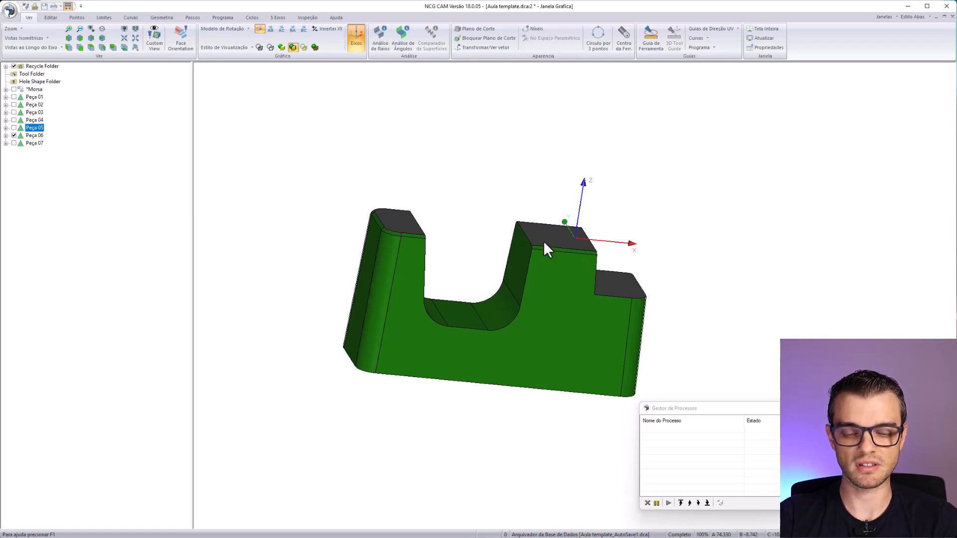
middle_click_drag(524, 240, 551, 339)
- Display Peça 07 in place of Peça 06 and inspect its pocket and angled walls from above and the side
left_click(14, 135)
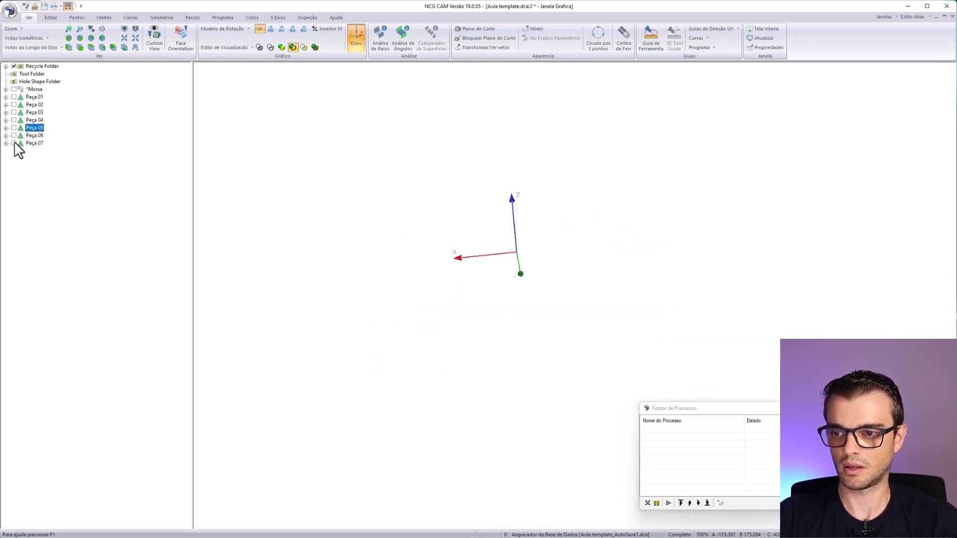
left_click(14, 143)
middle_click_drag(467, 287, 350, 361)
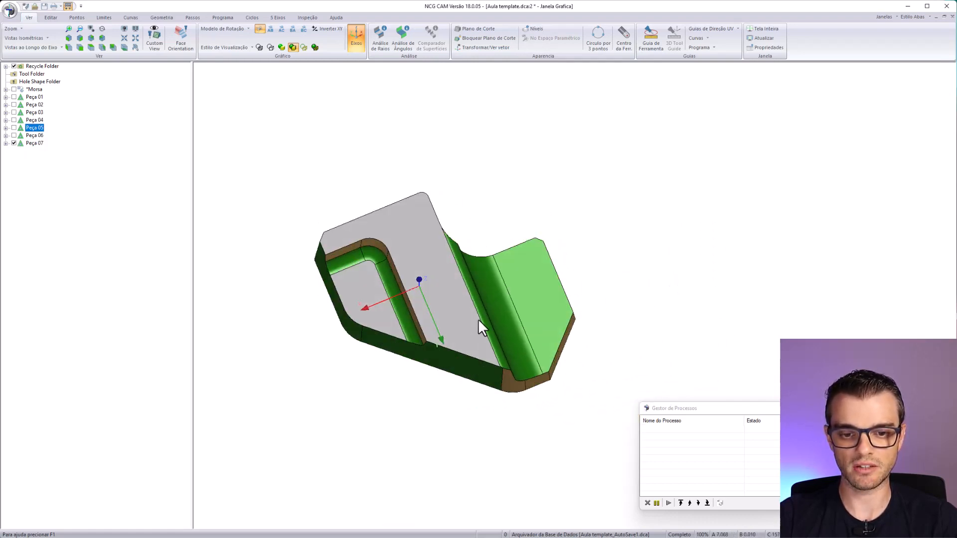
middle_click_drag(478, 327, 499, 242)
middle_click_drag(446, 210, 602, 338)
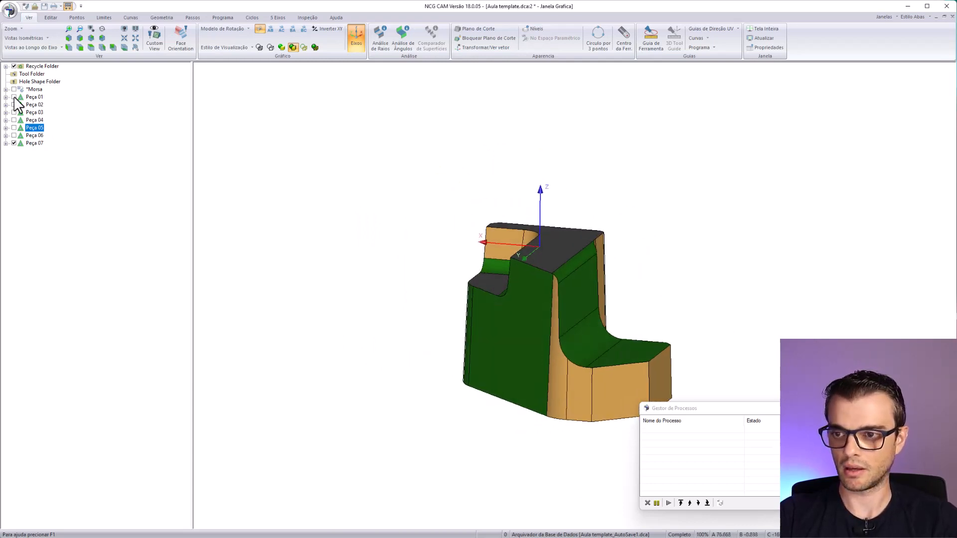
- Display all parts from Peça 01 to Peça 07 together and examine how they overlap around the shared origin
left_click(34, 97)
left_click(34, 143, "shift")
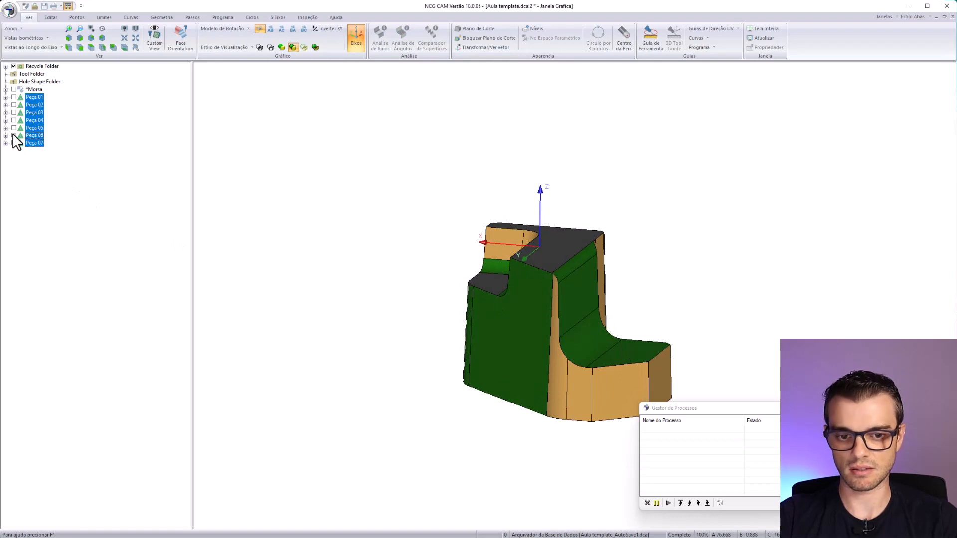
left_click(14, 143)
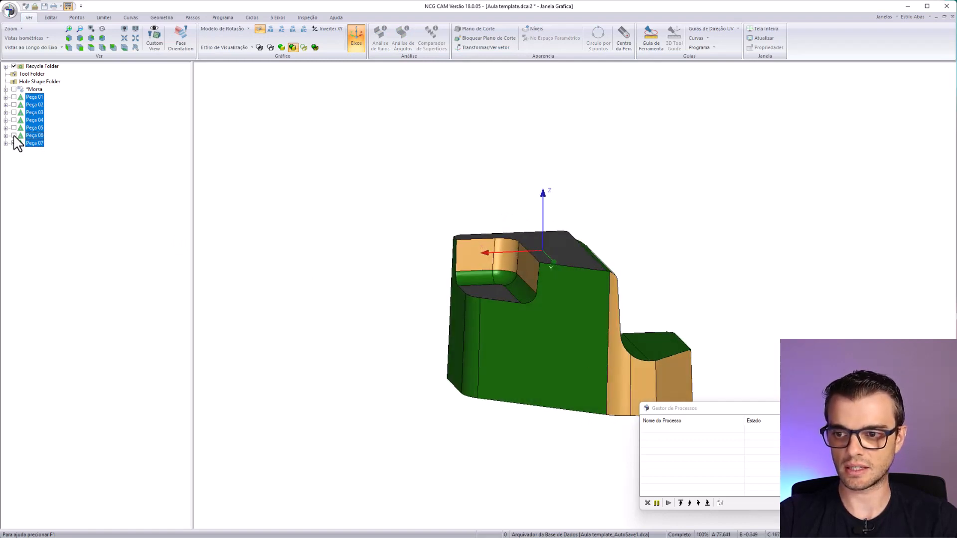
left_click(14, 143)
middle_click_drag(487, 267, 508, 329)
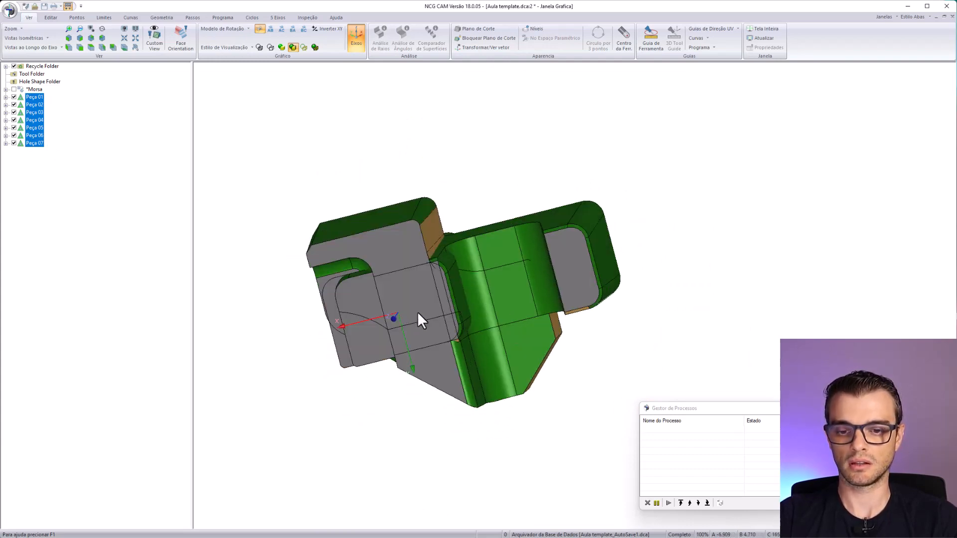
middle_click_drag(420, 318, 478, 224)
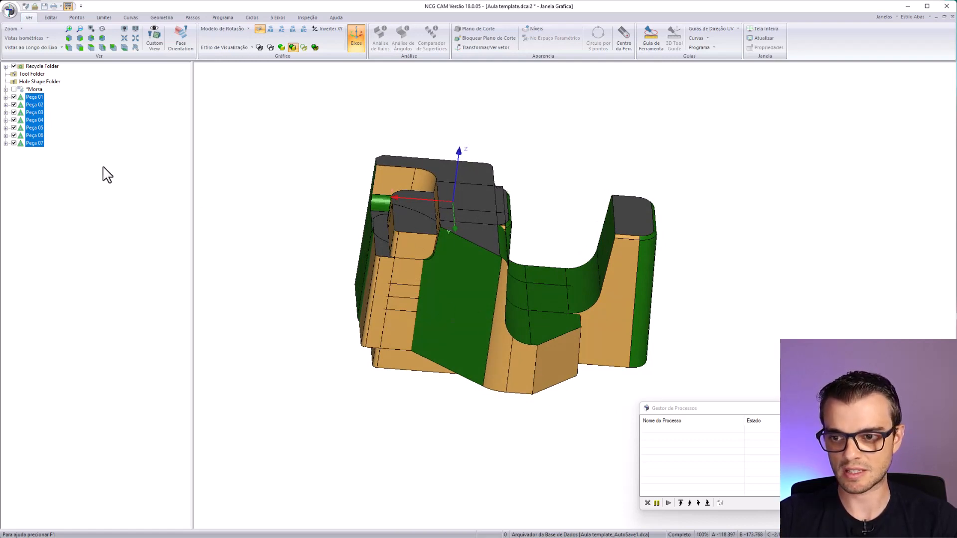
- Hide Peça 02 through Peça 07 together, leaving only Peça 01 displayed and selected
left_click(31, 128)
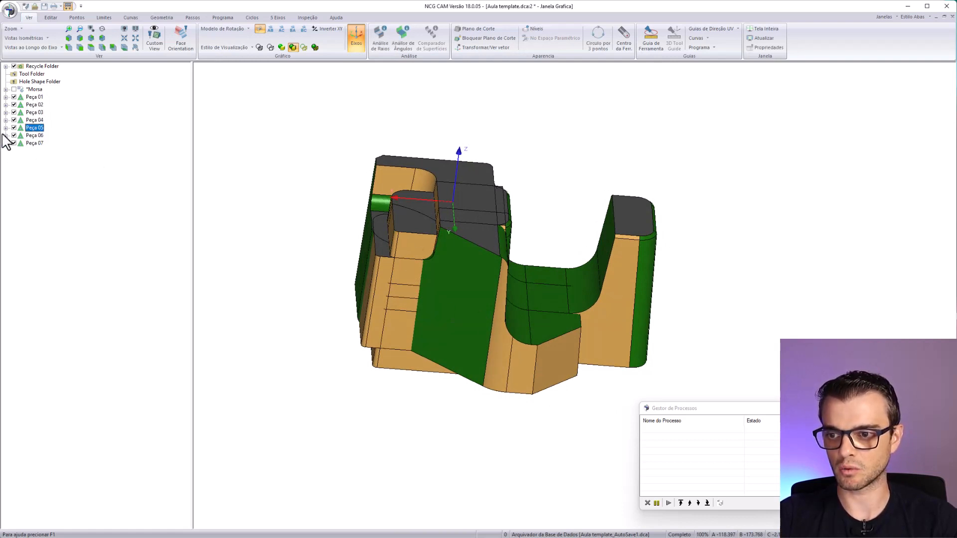
left_click(31, 104)
left_click(33, 143, "shift")
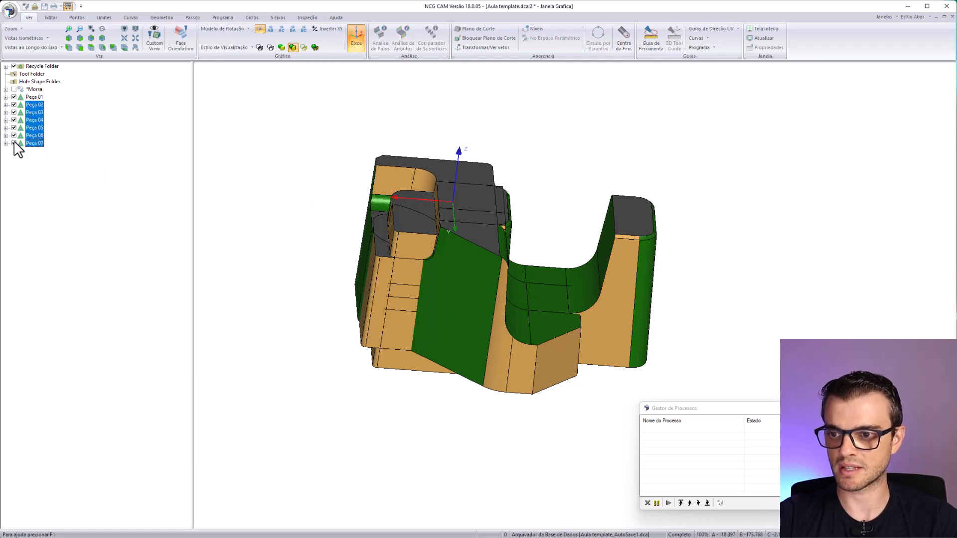
left_click(14, 112)
left_click(32, 96)
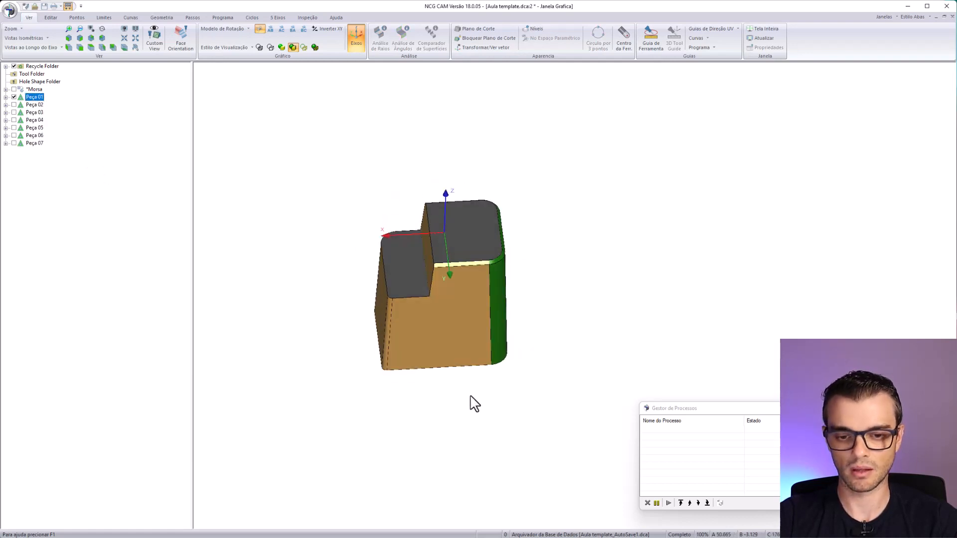
- Examine Peça 01 from all sides, including its top faces, step, side walls and the origin position
middle_click_drag(475, 404, 476, 269)
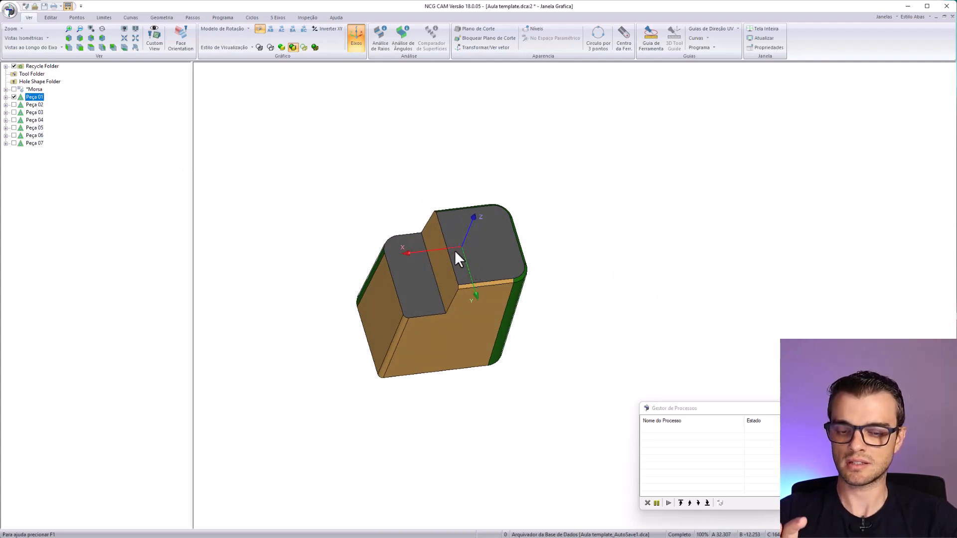
middle_click_drag(523, 261, 477, 226)
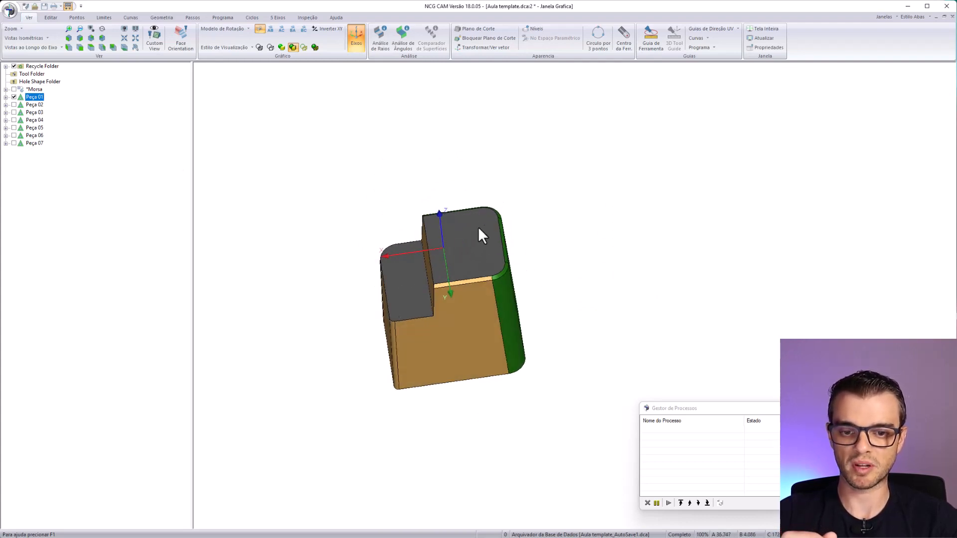
middle_click_drag(415, 268, 396, 186)
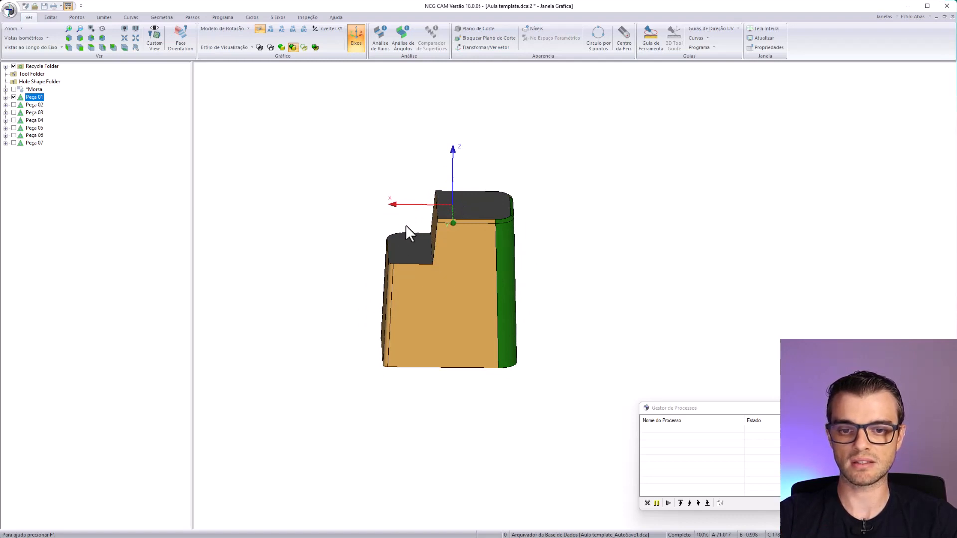
middle_click_drag(423, 235, 459, 232)
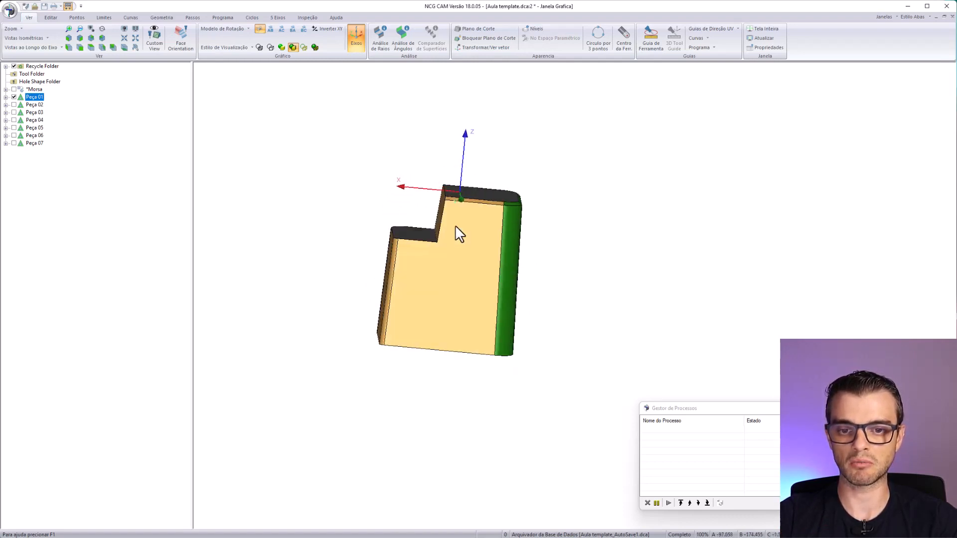
middle_click_drag(399, 209, 476, 324)
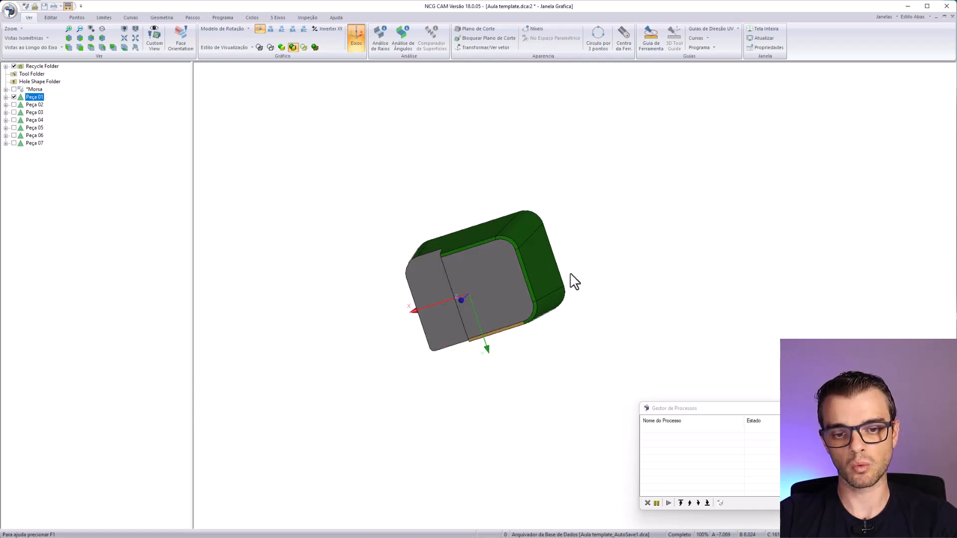
middle_click_drag(528, 260, 552, 226)
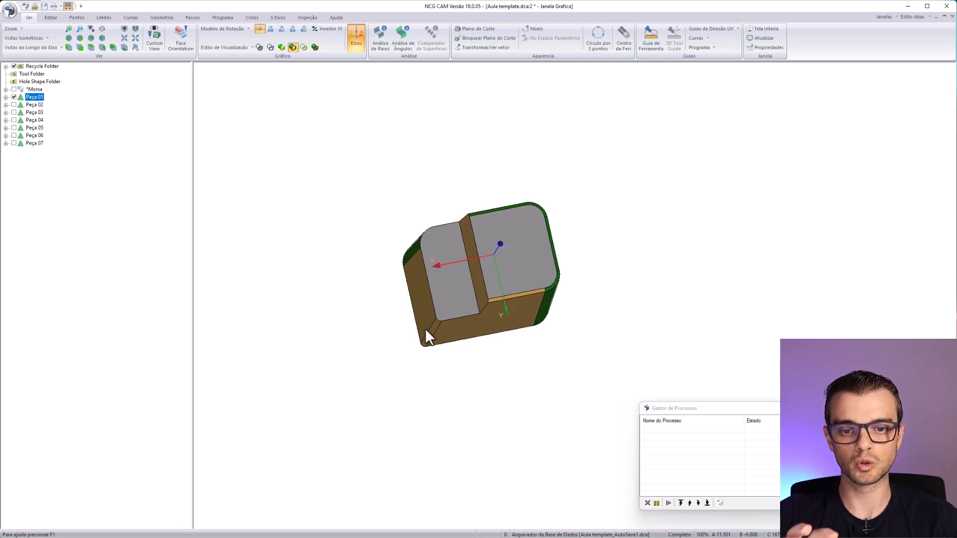
middle_click_drag(515, 302, 455, 312)
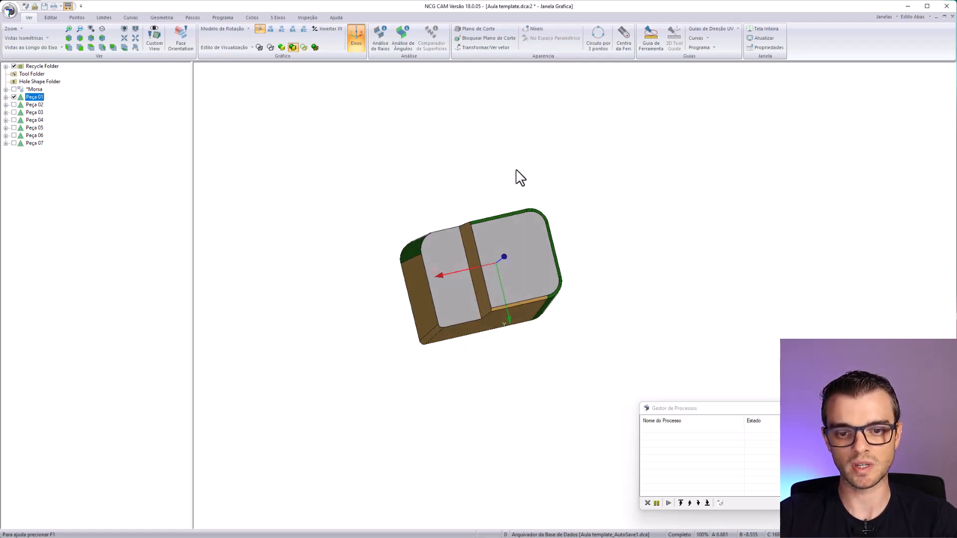
middle_click_drag(465, 246, 485, 248)
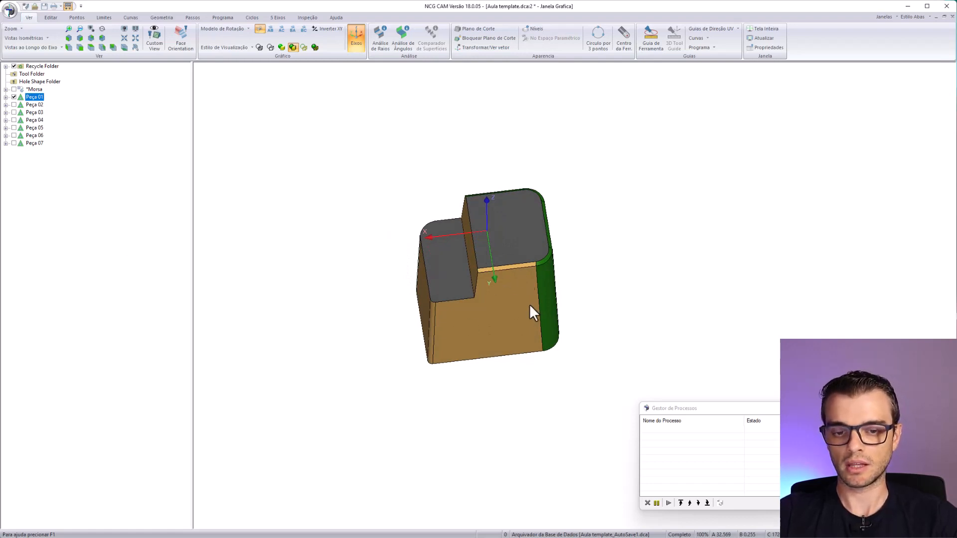
middle_click_drag(530, 310, 517, 187)
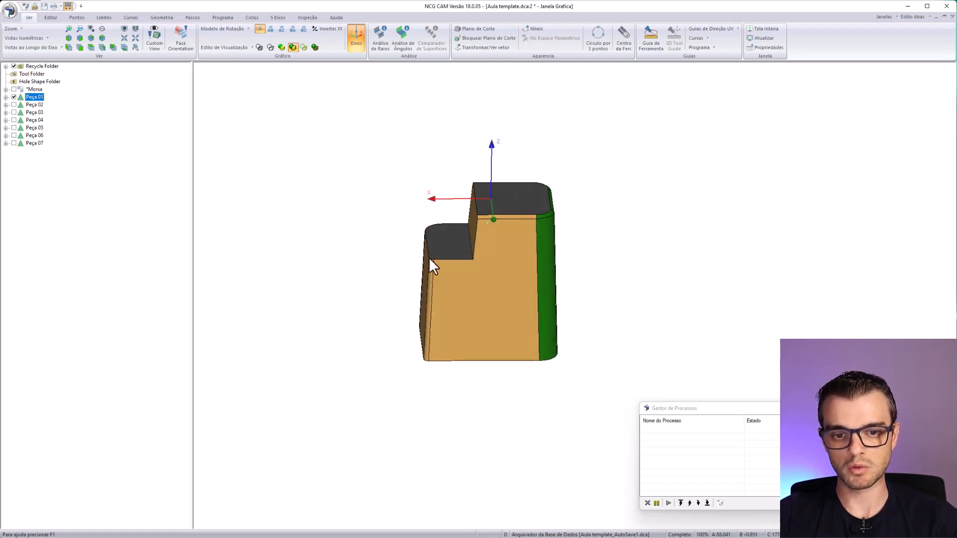
middle_click_drag(534, 250, 554, 366)
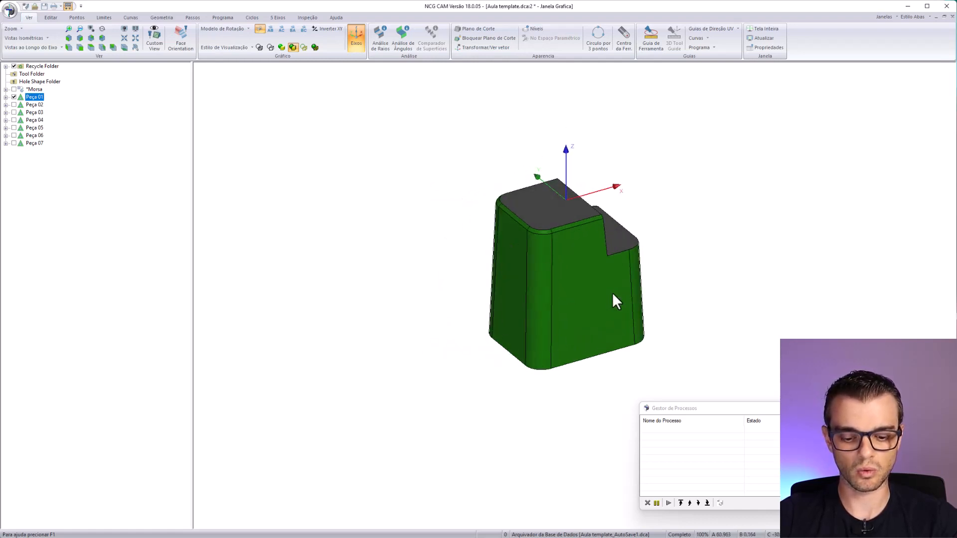
middle_click_drag(613, 295, 197, 206)
- Display Peça 02 through Peça 07 together with Peça 01 and examine the overlapping parts from several sides
left_click(35, 143)
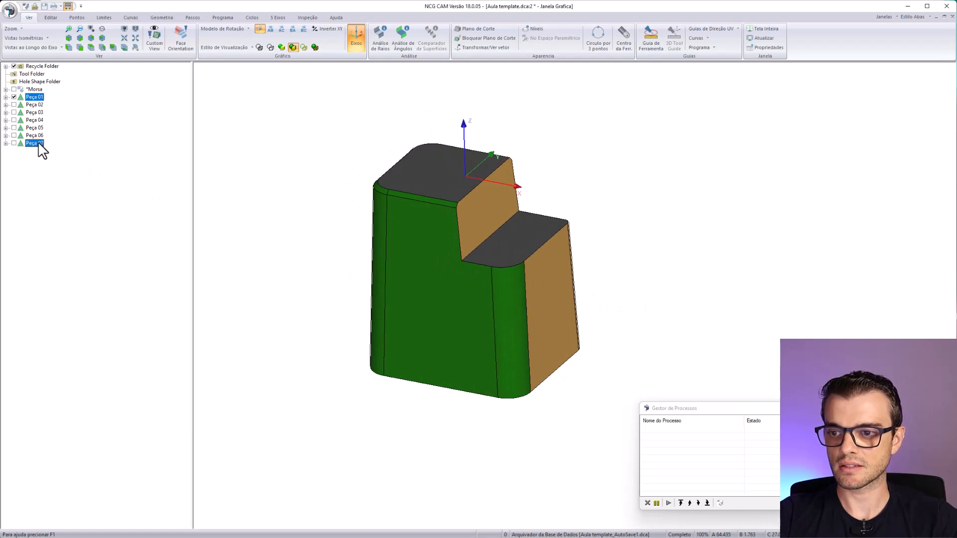
left_click(22, 103, "shift")
left_click(14, 112)
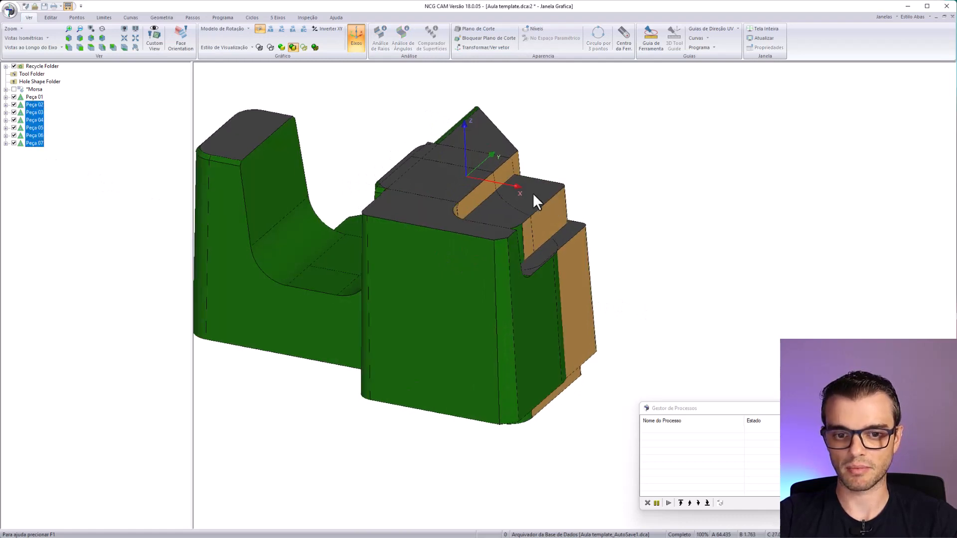
middle_click_drag(533, 193, 479, 269)
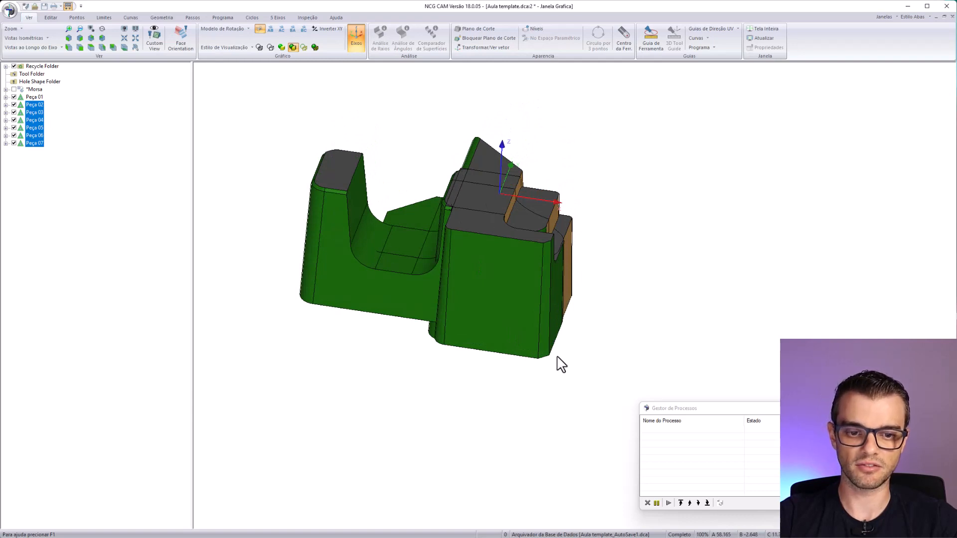
middle_click_drag(560, 364, 528, 277)
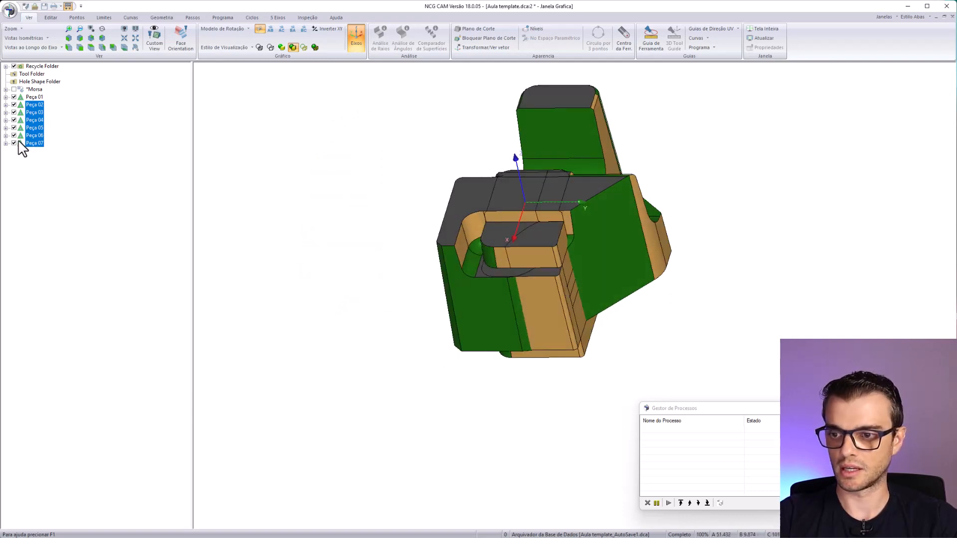
- Hide Peça 02 through Peça 07 again and inspect Peça 01's step, side walls and upper edges
left_click(15, 143)
left_click(35, 97)
middle_click_drag(477, 323, 596, 276)
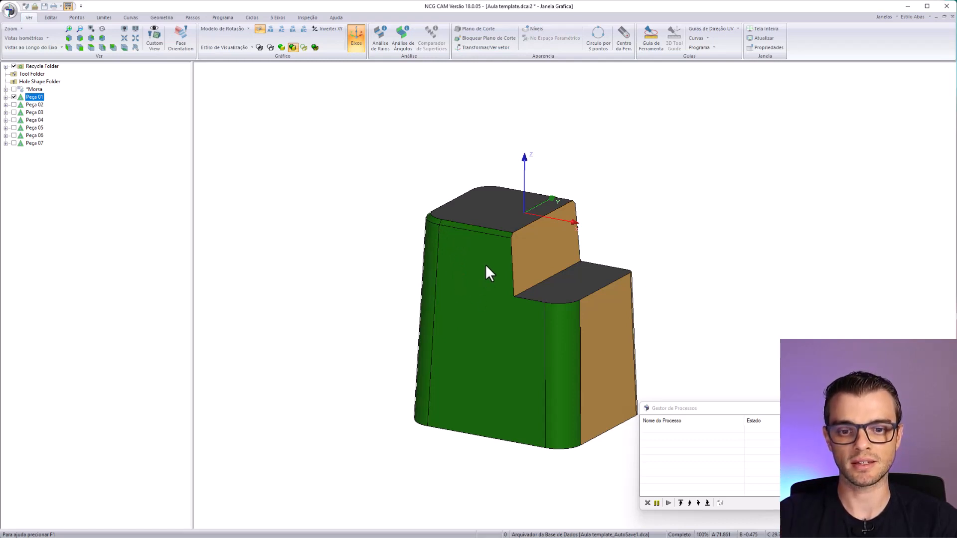
middle_click_drag(432, 340, 522, 313)
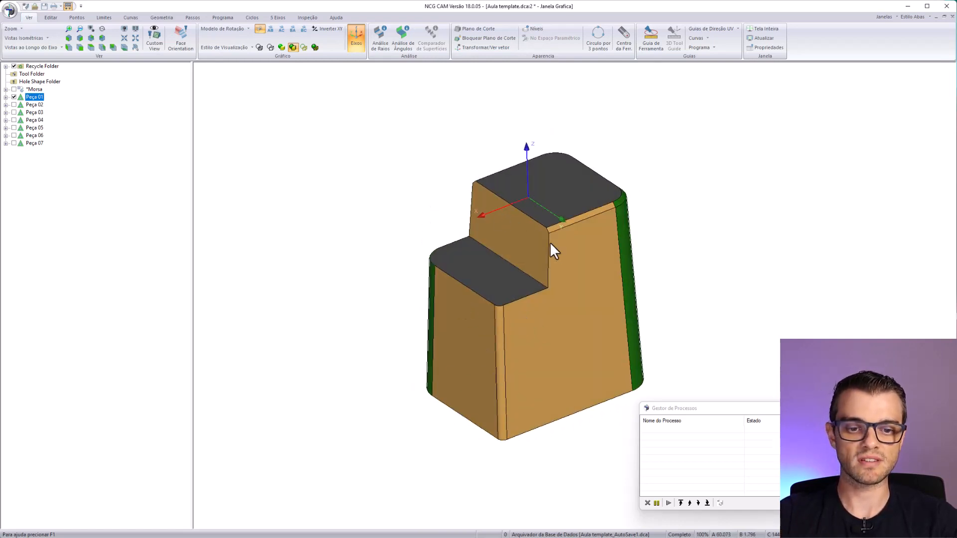
middle_click_drag(553, 257, 561, 235)
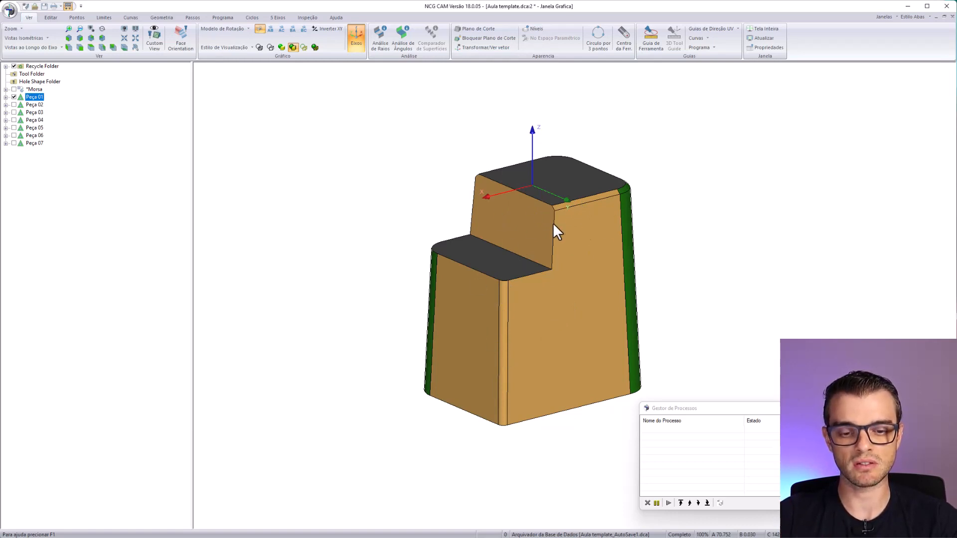
middle_click_drag(485, 389, 516, 378)
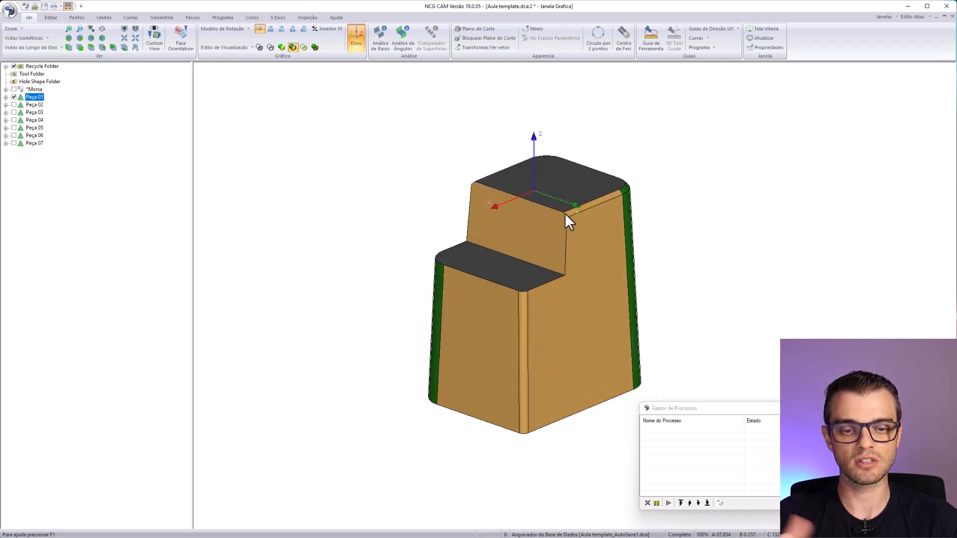
middle_click_drag(465, 343, 521, 240)
- Display Peça 02 in place of Peça 01 and view its step and walls
left_click(34, 105)
left_click(14, 97)
left_click(14, 104)
middle_click_drag(627, 276, 573, 259)
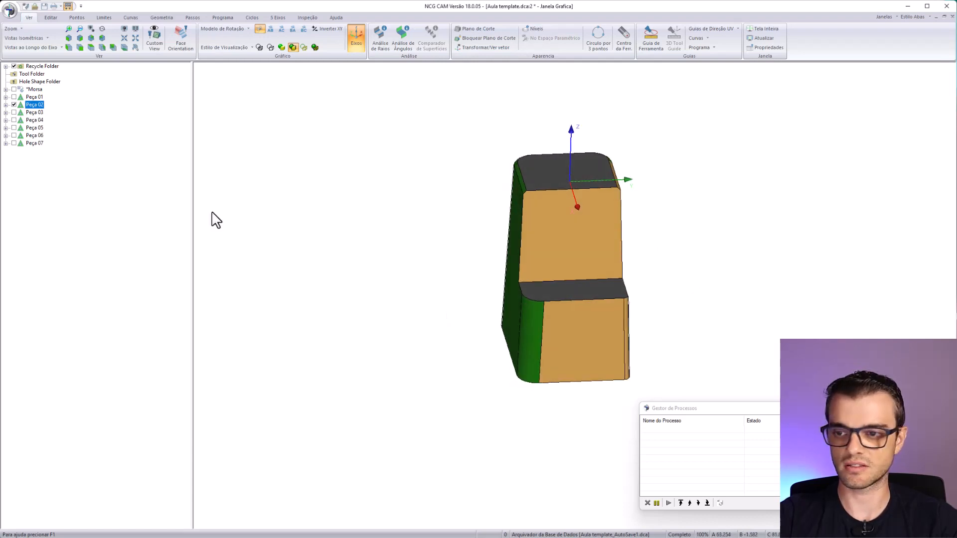
- Display Peça 03 in place of Peça 02, inspect it from different angles and hide it
left_click(13, 104)
left_click(15, 114)
middle_click_drag(633, 359, 511, 376)
middle_click_drag(619, 277, 603, 312)
left_click(14, 113)
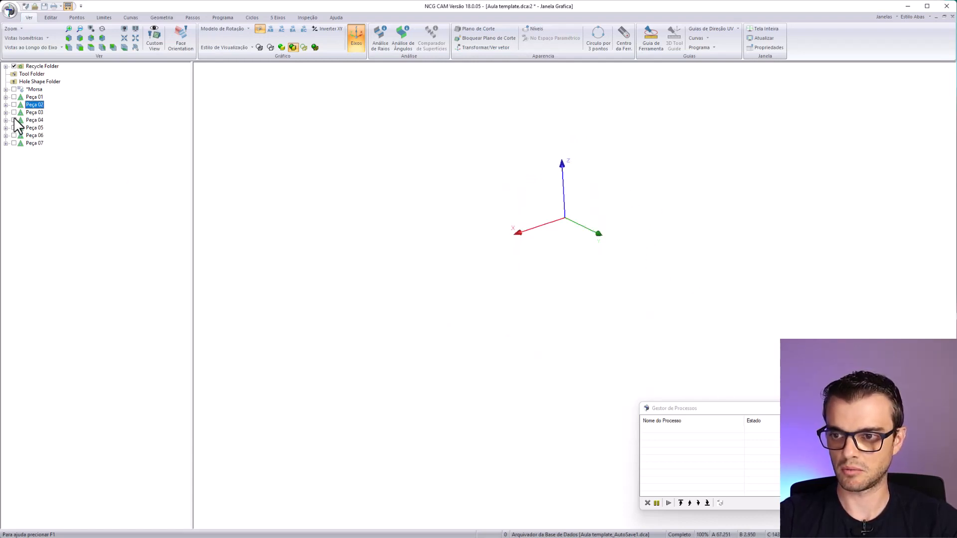
- Show Peça 04, Peça 05 and Peça 06 one at a time, hiding each after viewing it
left_click(14, 120)
left_click(14, 120)
left_click(14, 128)
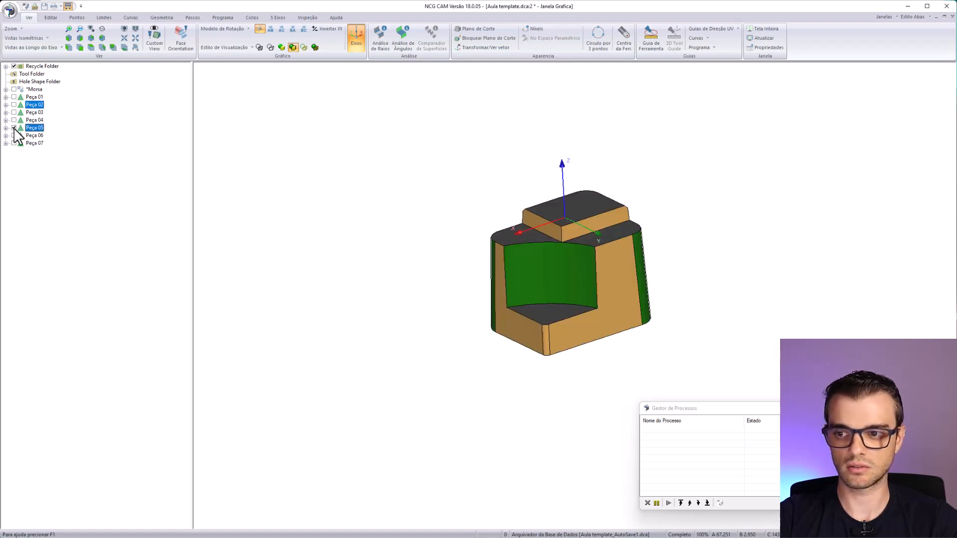
left_click(14, 128)
left_click(14, 136)
left_click(14, 135)
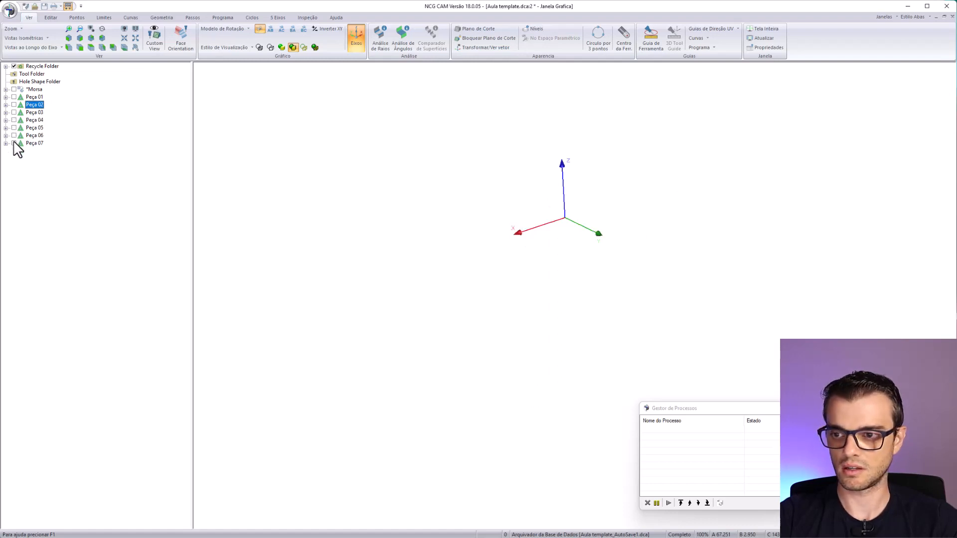
- Display Peça 07 and examine its curved step, pocket and angled walls from all around
left_click(14, 143)
middle_click_drag(503, 299, 585, 270)
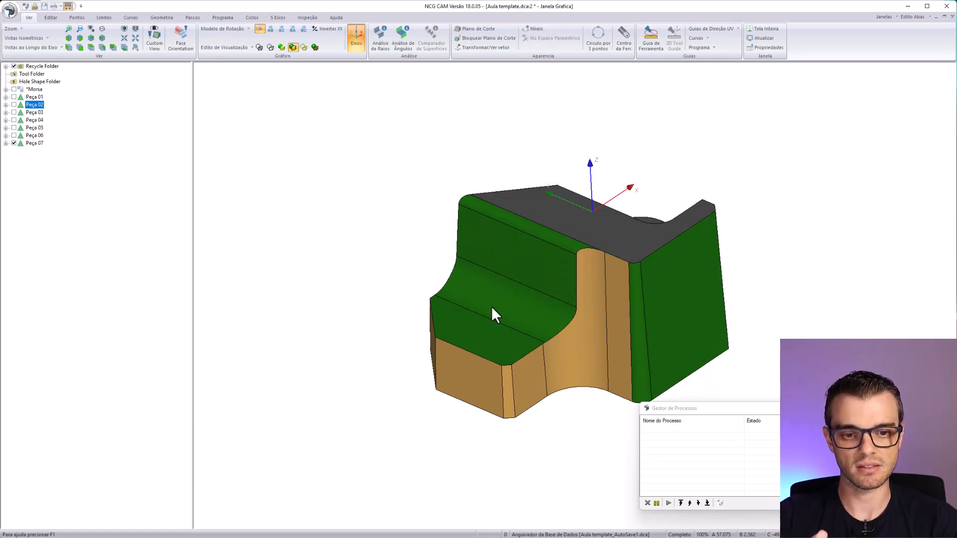
middle_click_drag(493, 328, 374, 381)
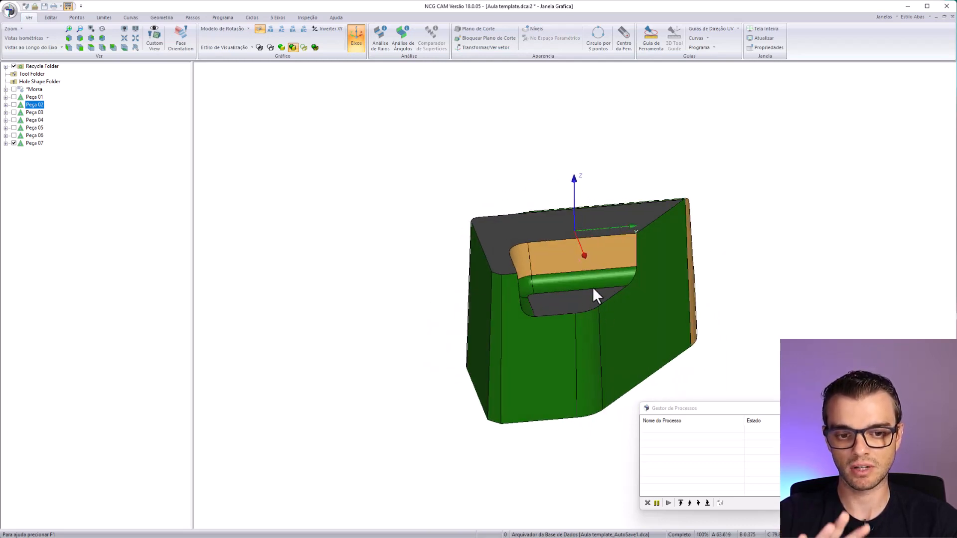
middle_click_drag(471, 369, 499, 359)
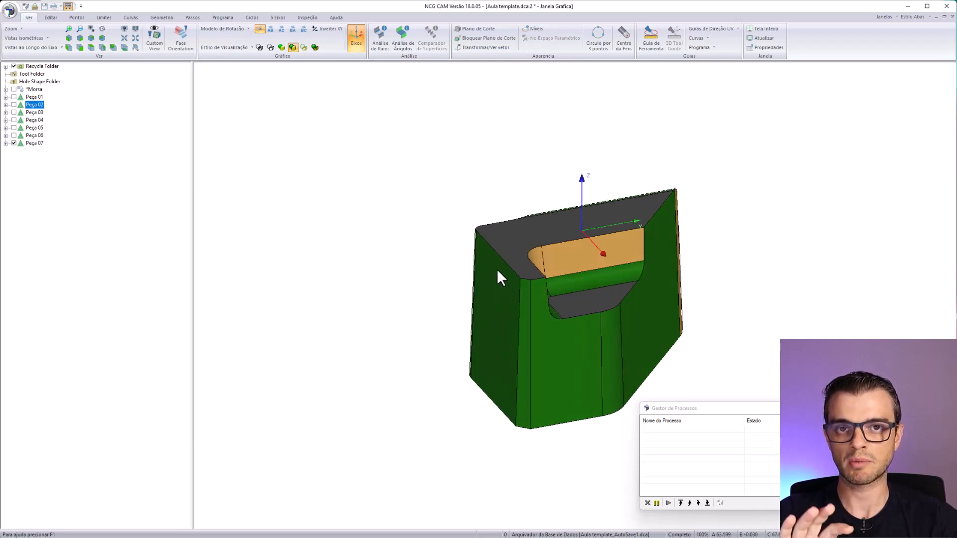
middle_click_drag(521, 315, 470, 367)
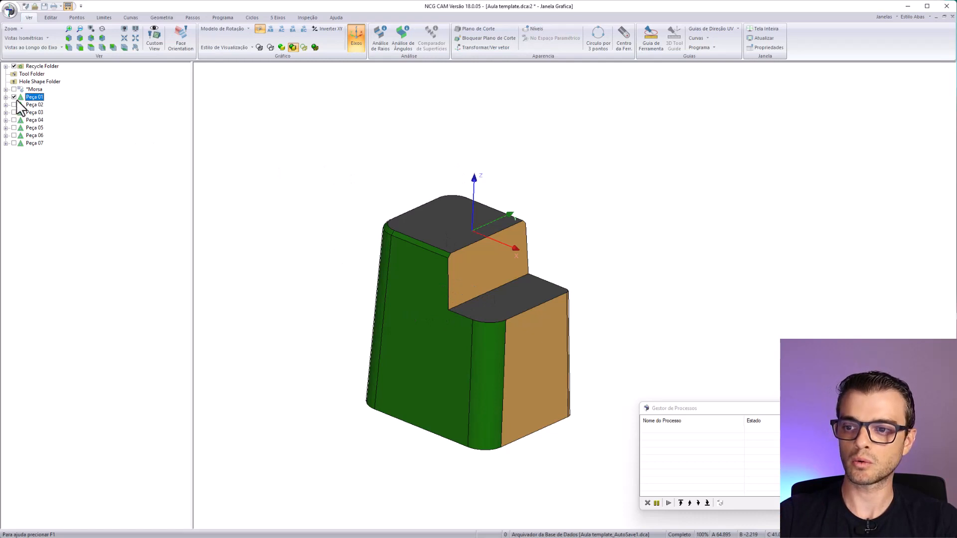
- Select Peça 01 and run the macro Usinagem de Postiços.mco from the aula 1 folder on it
key("Down")
key("Down")
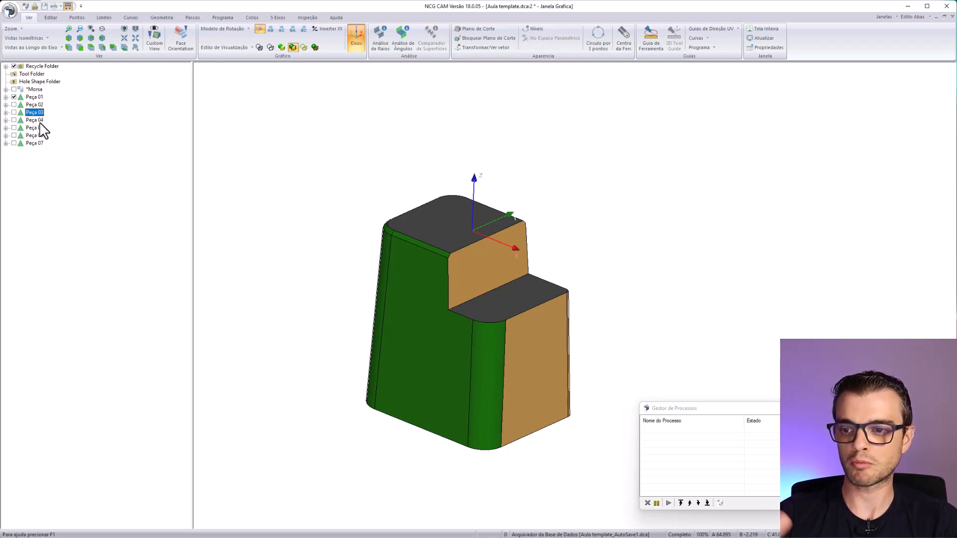
left_click(29, 95)
middle_click_drag(371, 281, 389, 323)
scroll(434, 264, "up", 2)
mouse_move(438, 246)
middle_mouse_down()
mouse_move(475, 265)
mouse_move(443, 230)
middle_mouse_up()
left_click(9, 10)
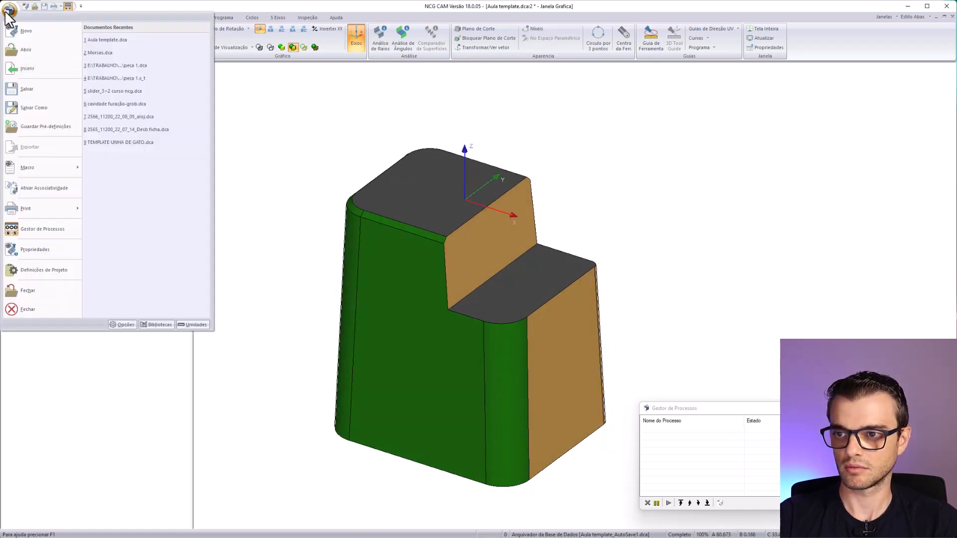
mouse_move(31, 174)
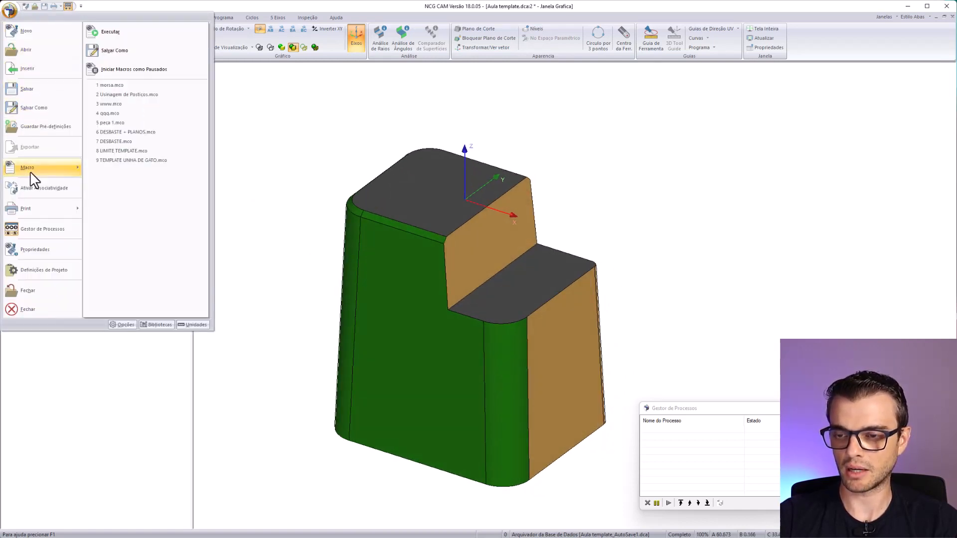
left_click(117, 31)
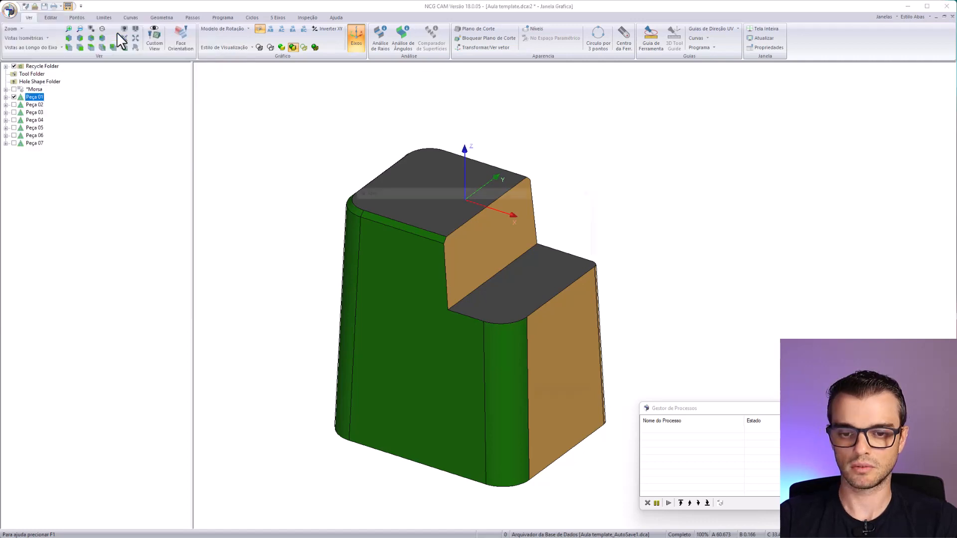
left_click(414, 217)
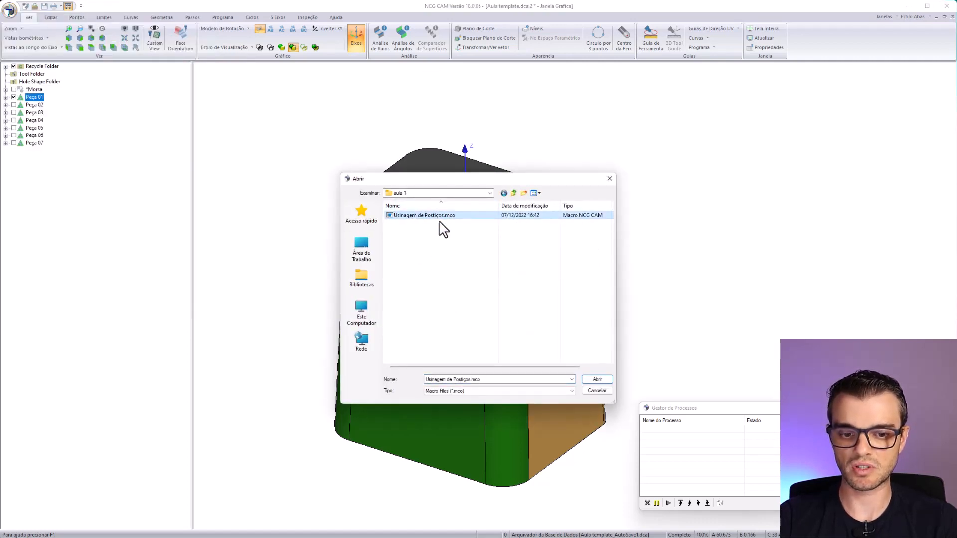
left_click(601, 380)
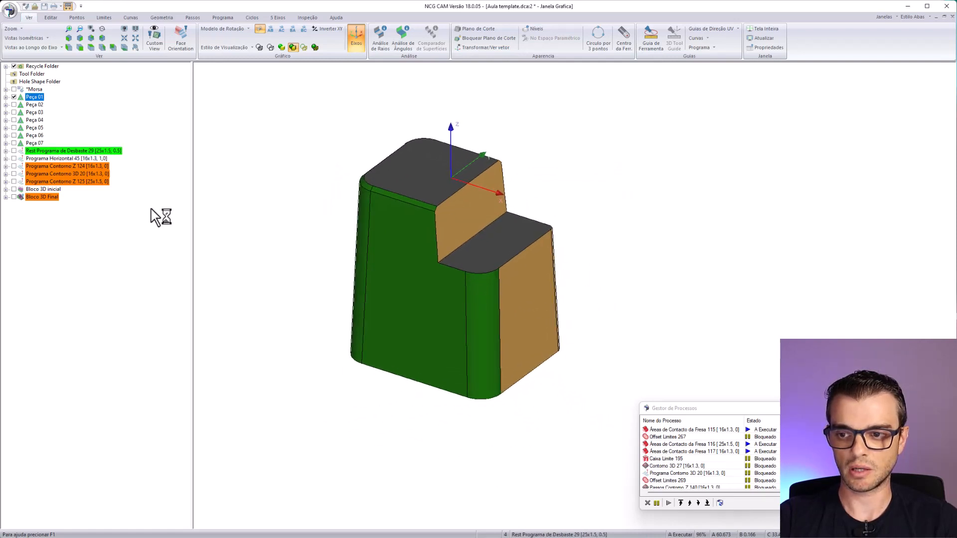
- Move Bloco 3D inicial above Rest Programa de Desbaste 29 in the project tree
left_click(58, 151)
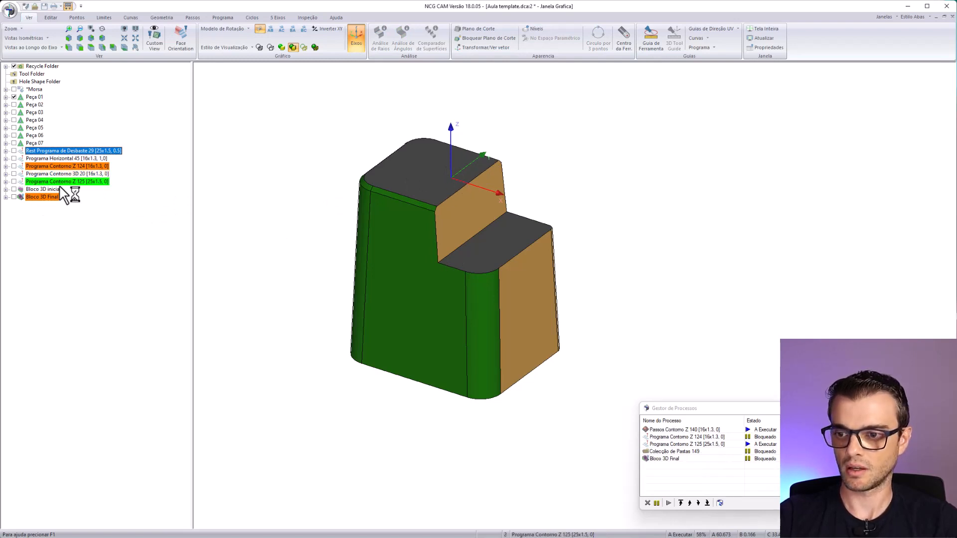
left_click(50, 182)
left_click(41, 190)
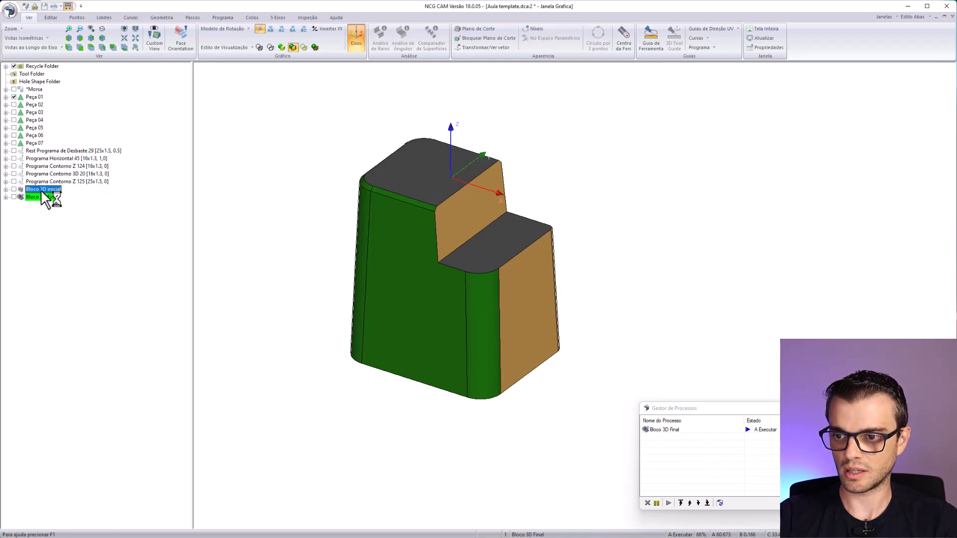
left_click_drag(43, 191, 35, 157)
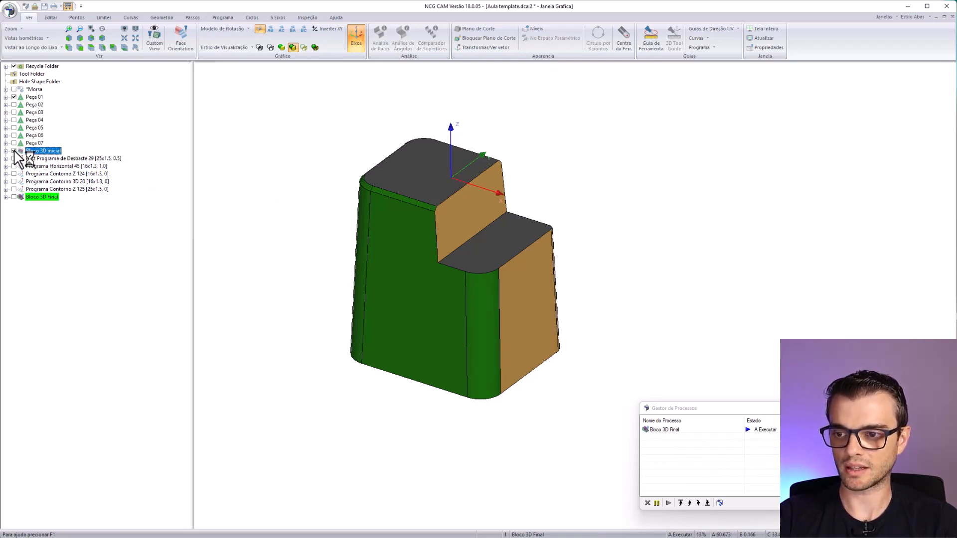
- Display Bloco 3D inicial over Peça 01 and make the view transparent to see the part inside the stock
left_click(14, 150)
middle_click_drag(452, 339, 437, 270)
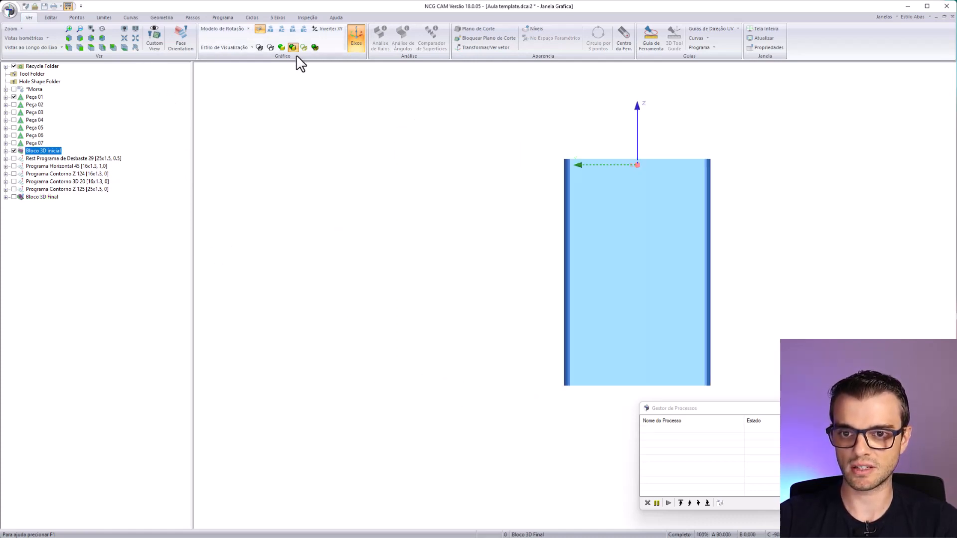
left_click(313, 47)
middle_click_drag(667, 284, 477, 283)
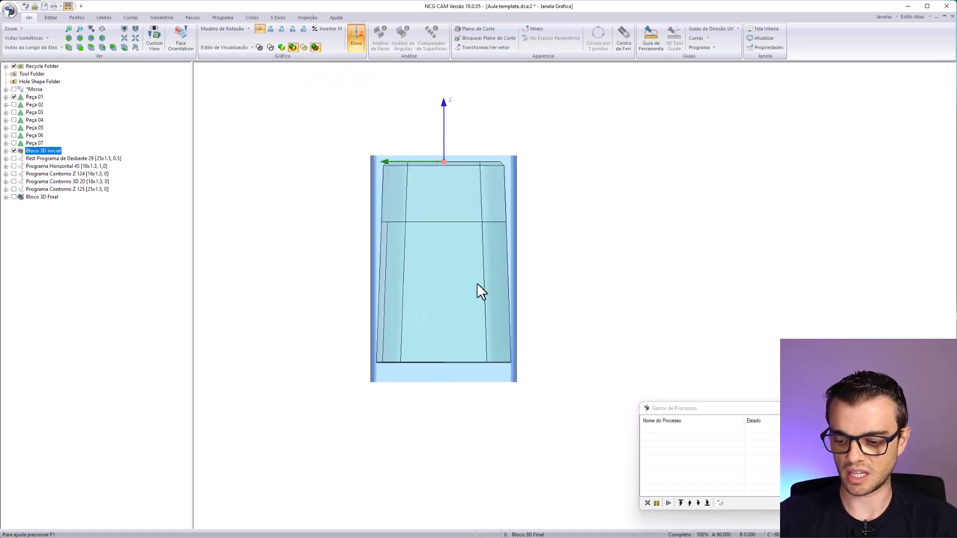
- Inspect the stock allowance of Bloco 3D inicial around Peça 01 in the Z, X and Y axis views and in 3D
key("z")
scroll(575, 230, "up", 1)
scroll(575, 230, "up", 2)
middle_click_drag(574, 131, 422, 256)
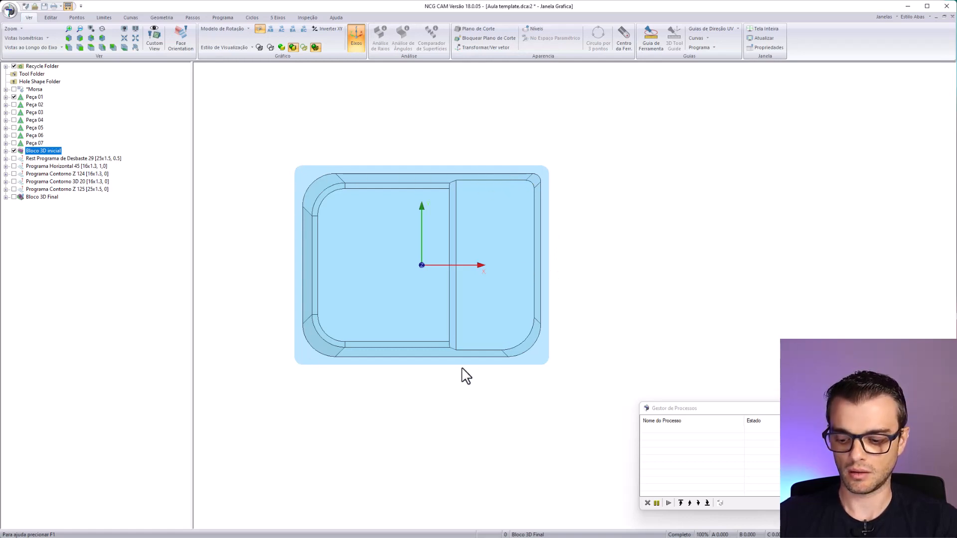
key("x")
key("y")
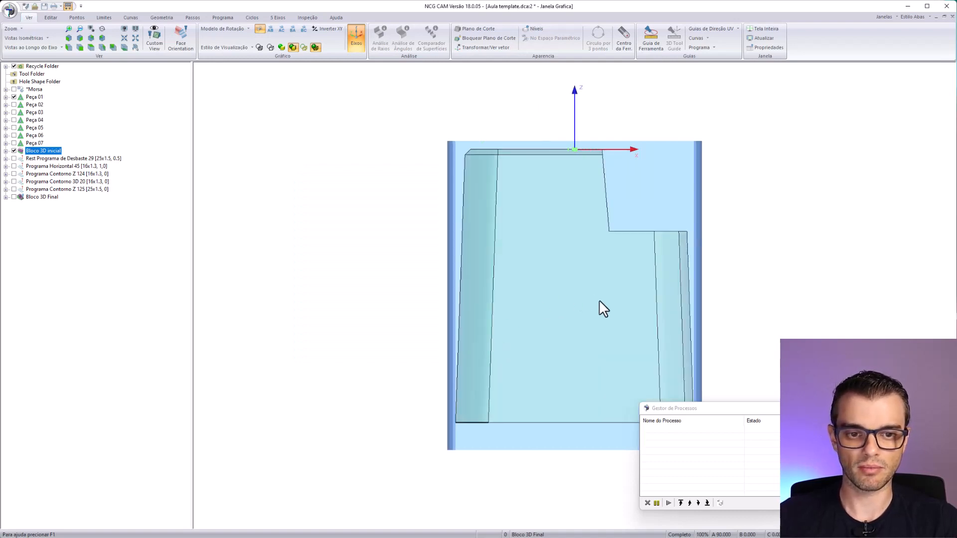
middle_click_drag(599, 300, 405, 284)
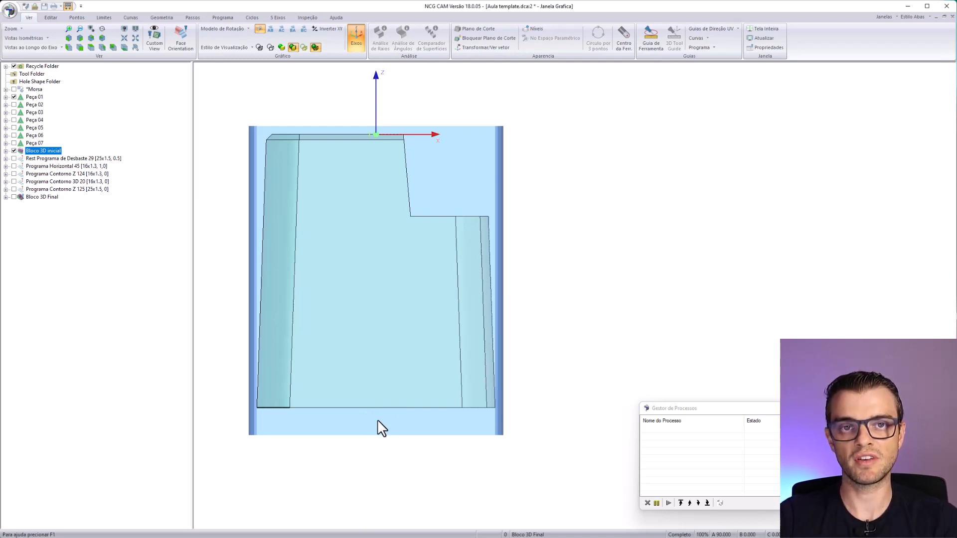
middle_click_drag(385, 337, 498, 190)
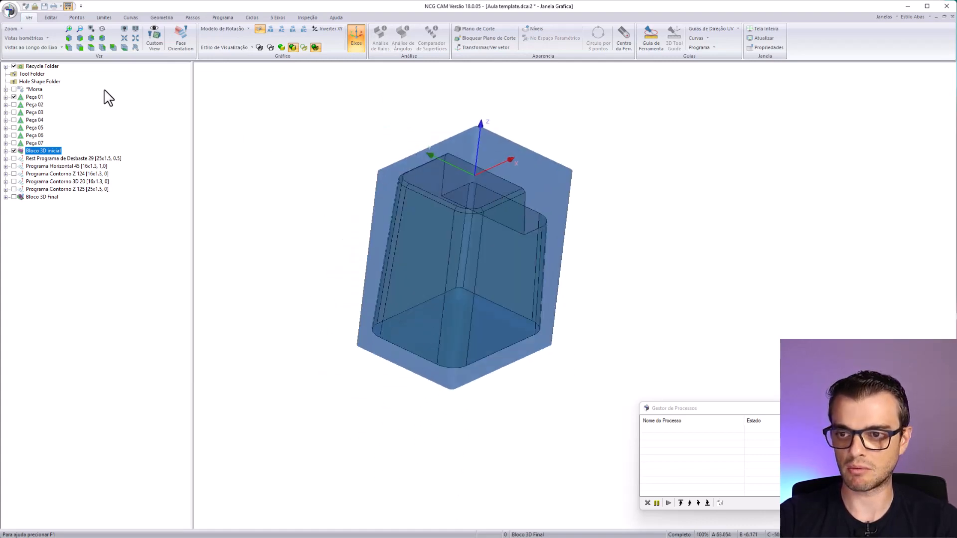
- Display the Morsa vise beneath the initial block and turn transparency off
left_click(14, 89)
mouse_move(525, 390)
middle_mouse_down()
mouse_move(578, 345)
mouse_move(552, 310)
mouse_move(572, 328)
mouse_move(396, 364)
mouse_move(369, 259)
middle_mouse_up()
left_click(316, 47)
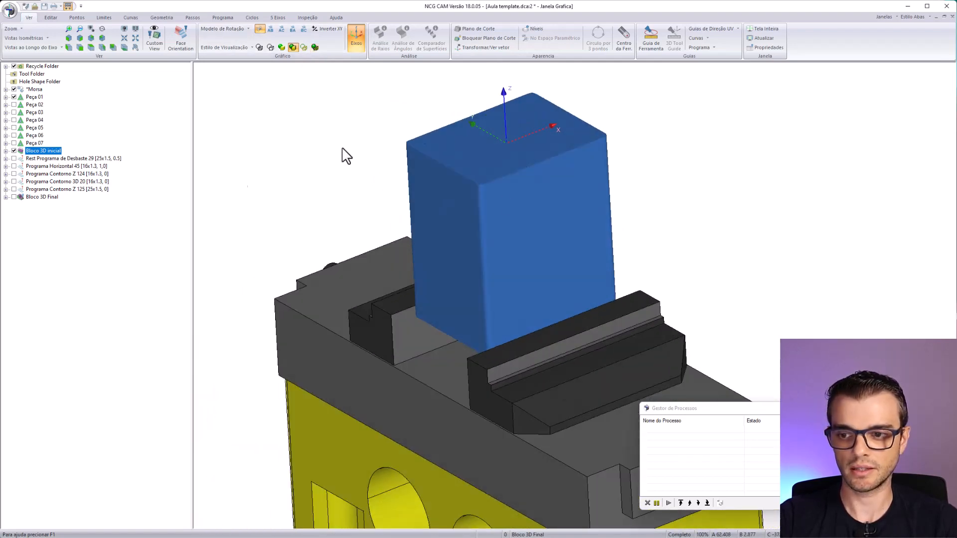
- Hide Bloco 3D inicial, display Bloco 3D Final and view the machined block in the vise
left_click(14, 150)
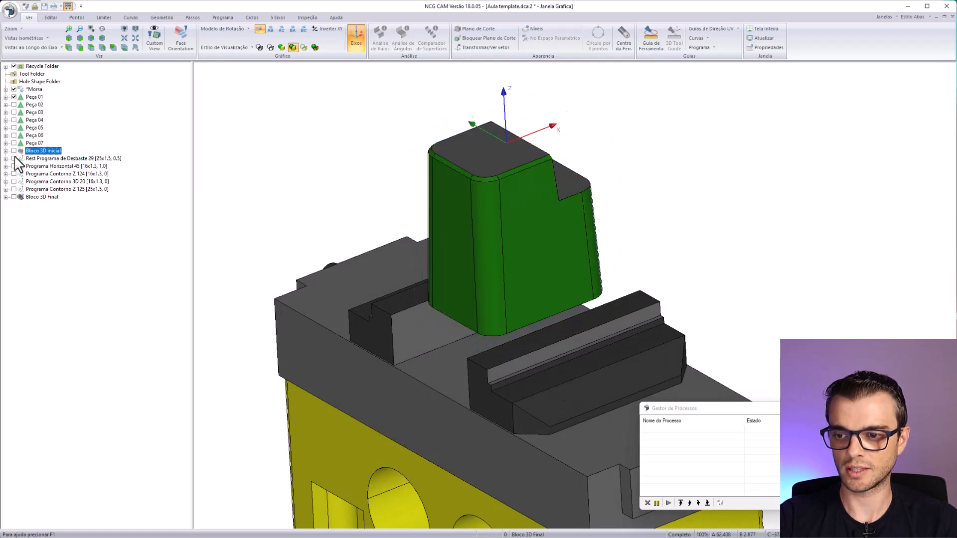
left_click(14, 197)
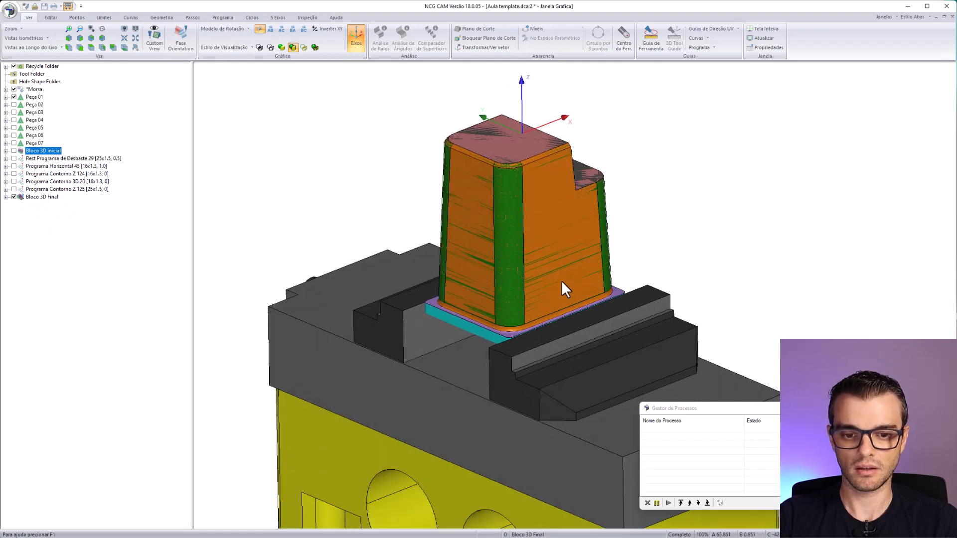
middle_click_drag(561, 280, 458, 260)
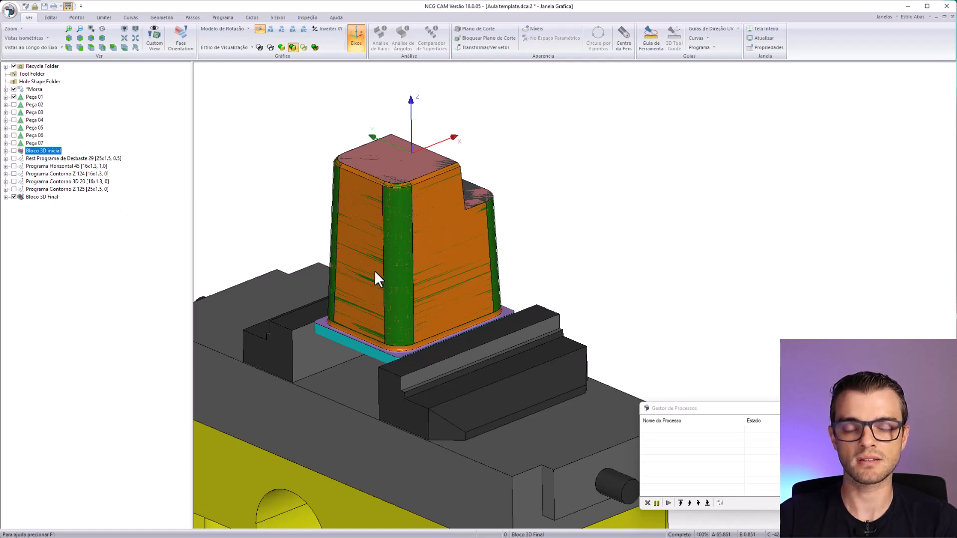
- Inspect the machined Bloco 3D Final in the vise from the stepped side, and hide it
middle_click_drag(381, 255, 384, 259)
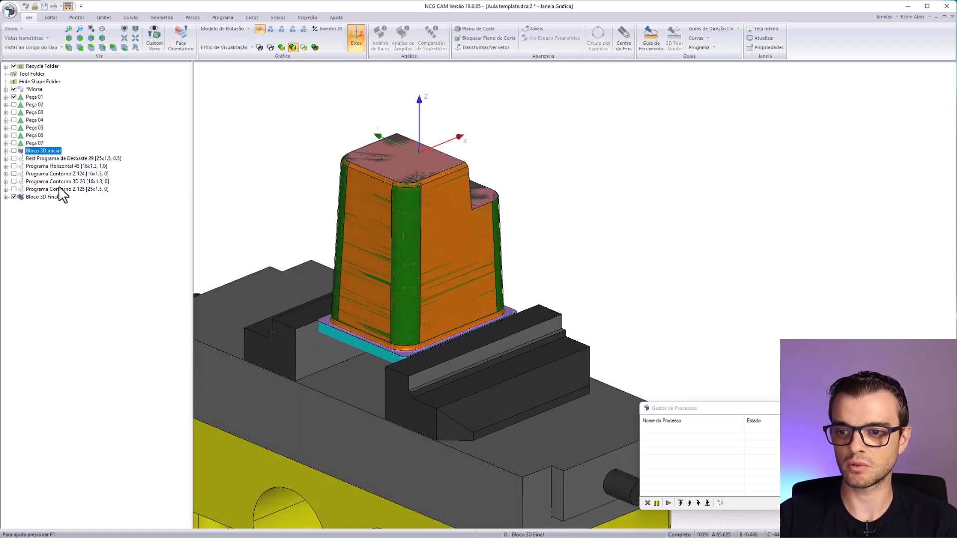
middle_click_drag(343, 347, 540, 294)
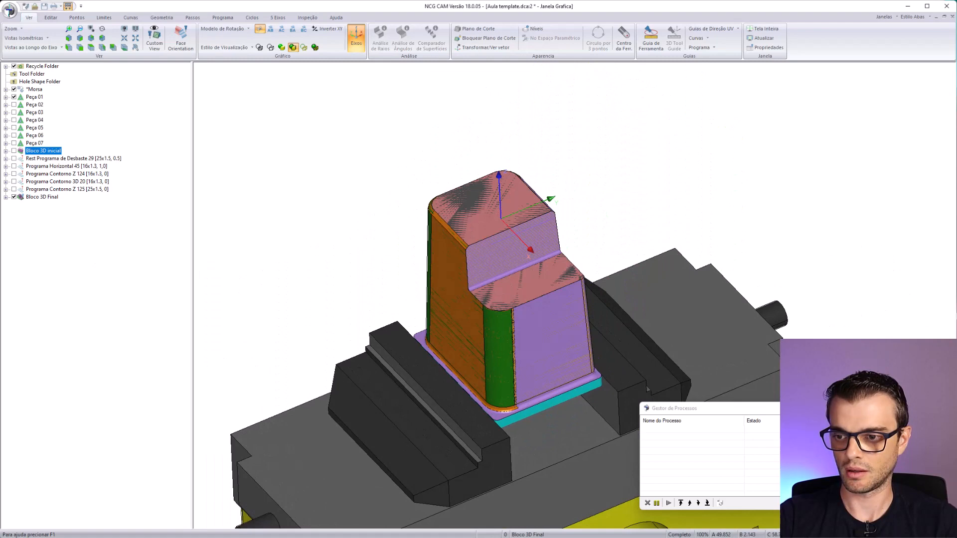
left_click(21, 198)
left_click(14, 197)
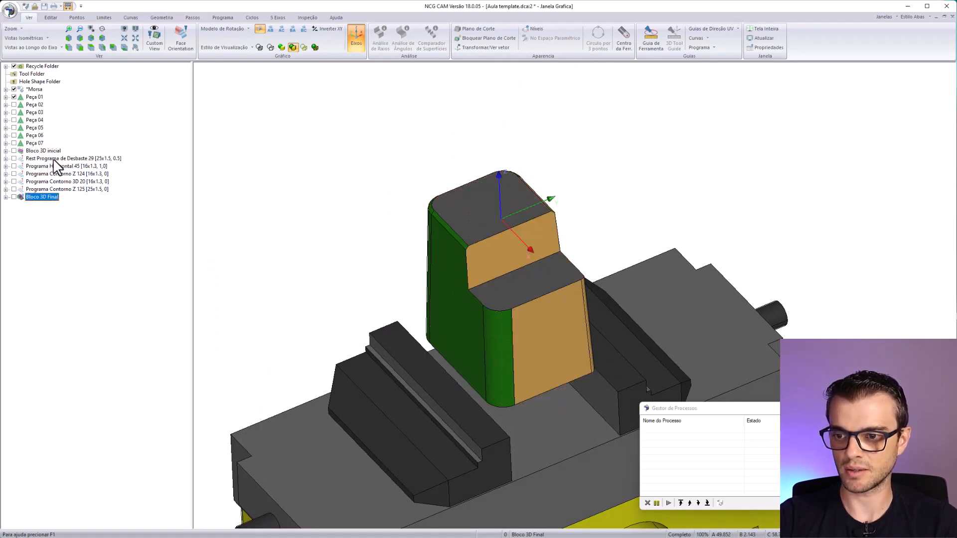
- Display the Rest Programa de Desbaste 29 toolpath over Peça 01, examine the roughing passes from several angles and hide it
left_click(53, 158)
left_click(14, 158)
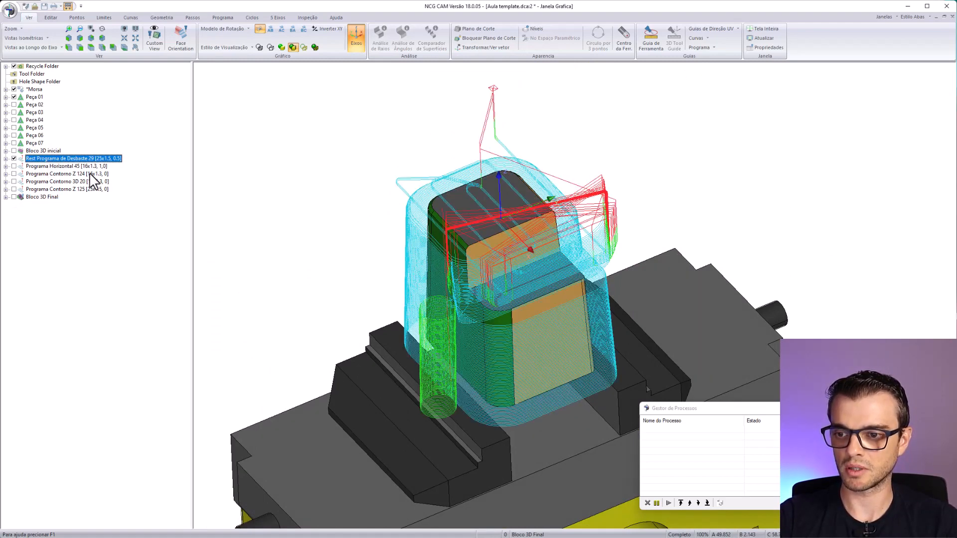
middle_click_drag(536, 325, 434, 253)
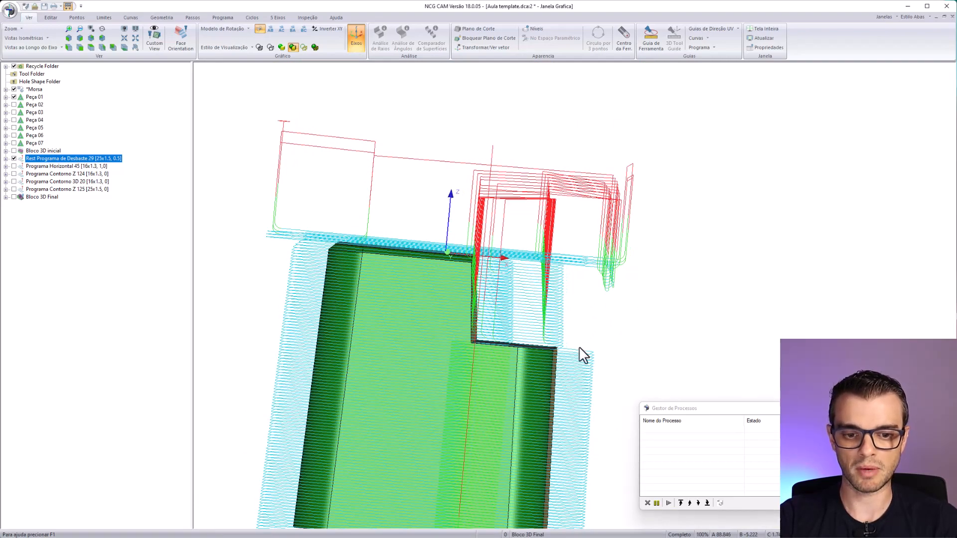
middle_click_drag(581, 354, 505, 328)
left_click(88, 168)
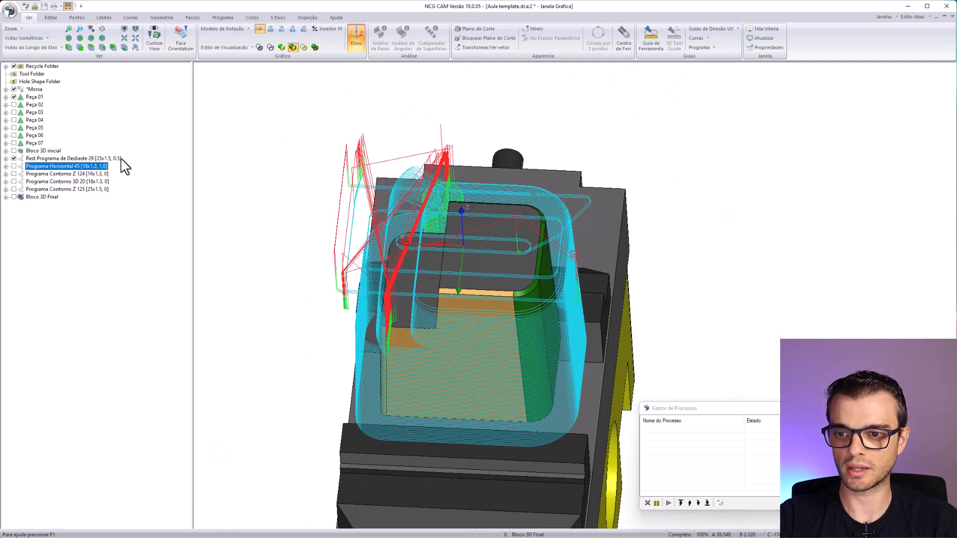
left_click(119, 158)
middle_click_drag(423, 359, 486, 371)
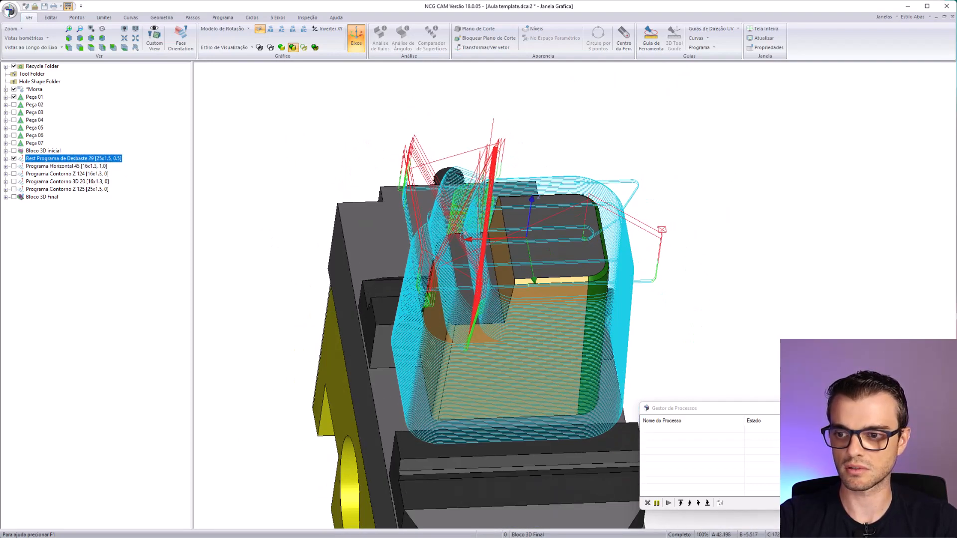
left_click(13, 159)
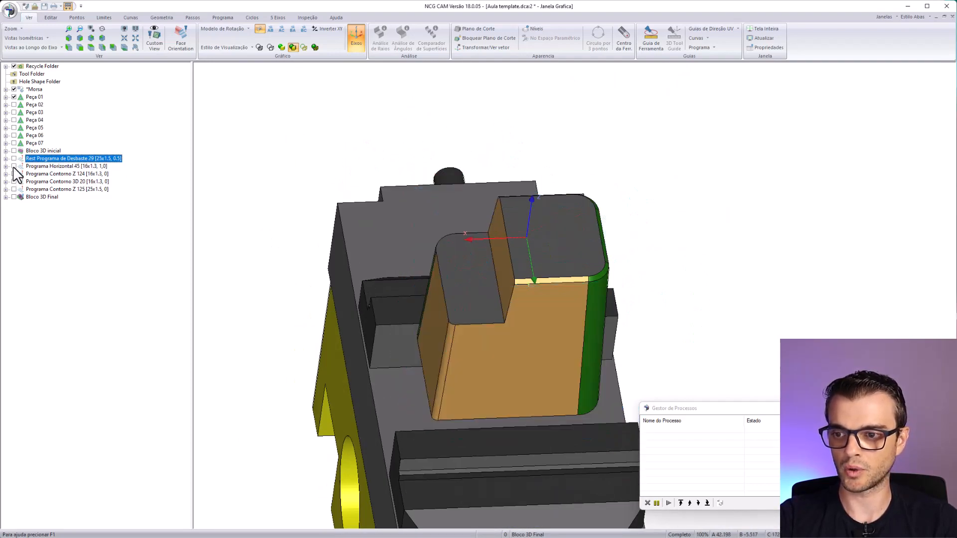
- Display the Programa Horizontal 45 toolpath, examine its passes on the part's flat faces, and hide it
left_click(14, 166)
middle_click_drag(460, 210, 492, 246)
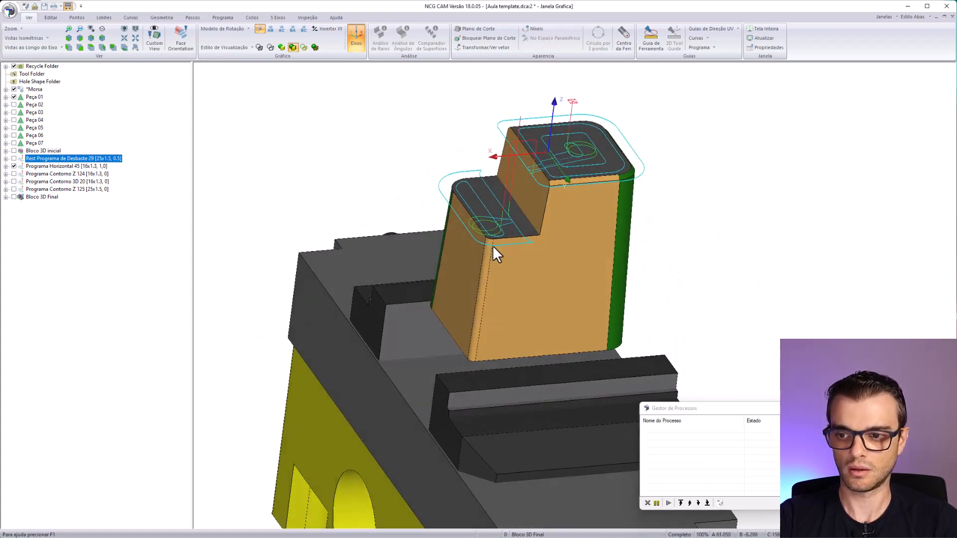
left_click(14, 166)
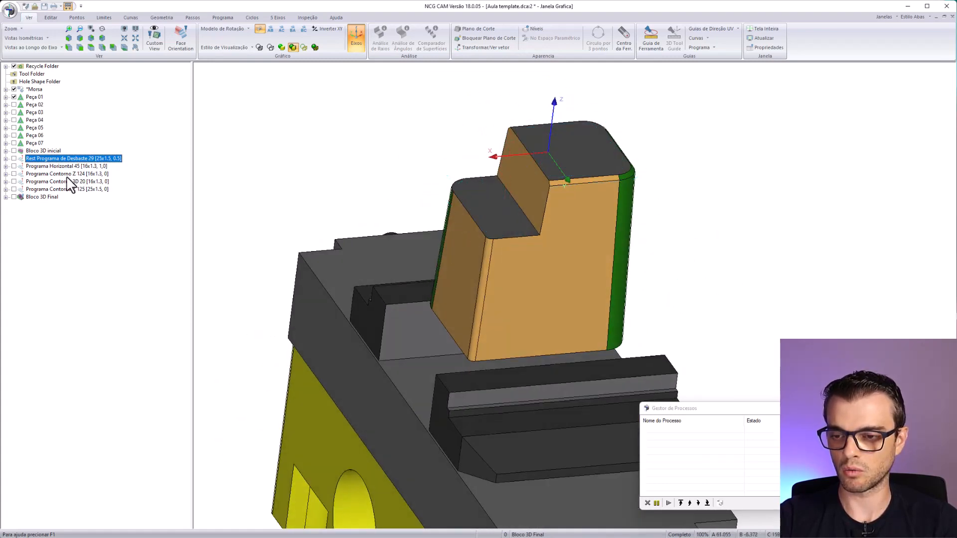
left_click(77, 168)
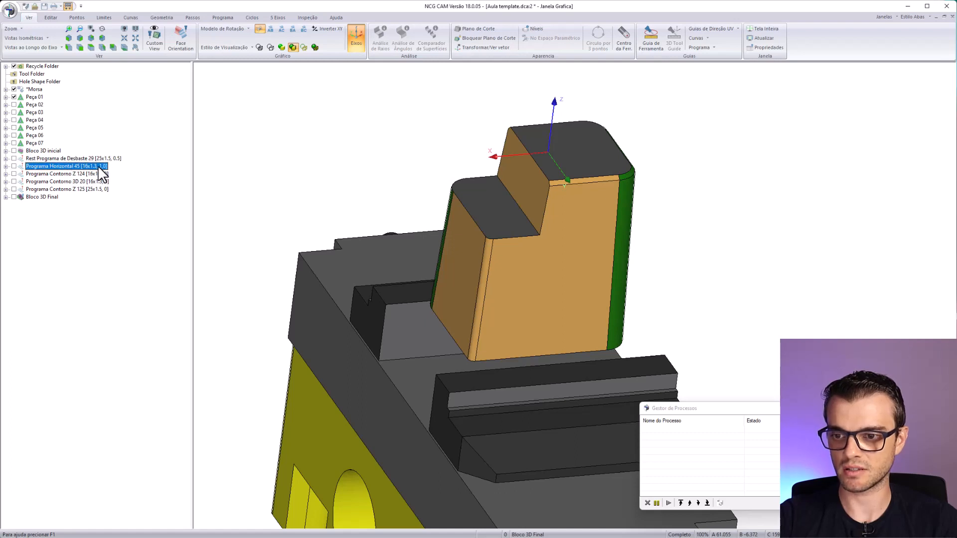
- Display the Programa Contorno Z 124 toolpath, examine its passes around the green walls of Peça 01, and hide it
left_click(82, 174)
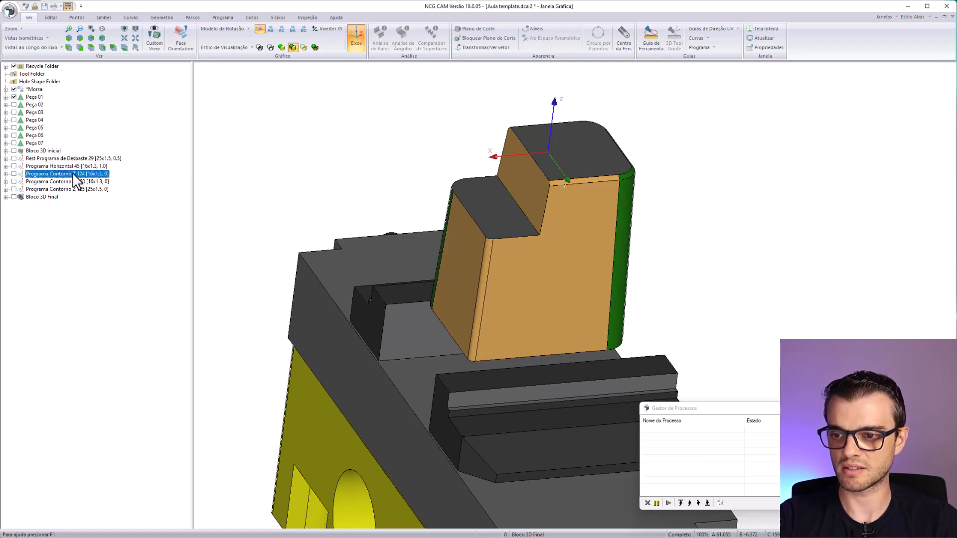
left_click(14, 174)
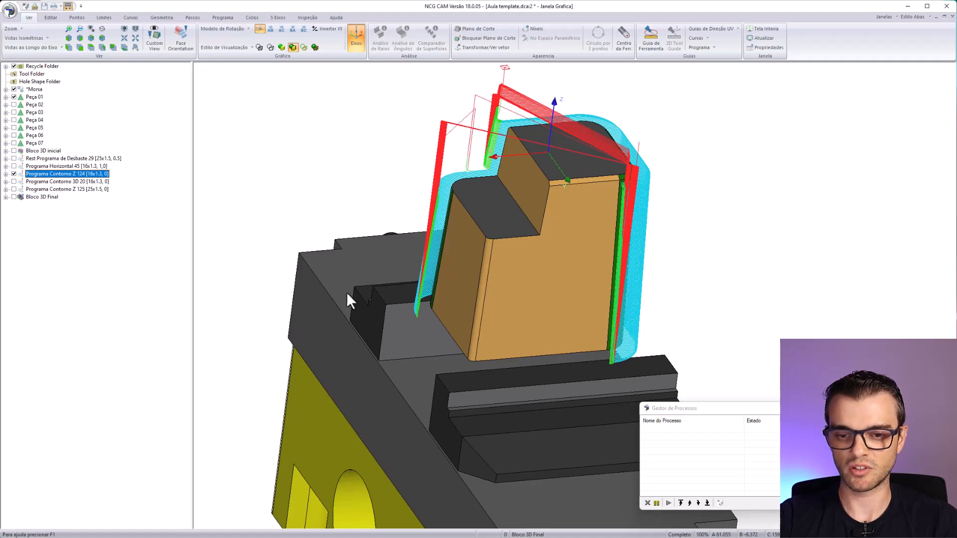
middle_click_drag(274, 248, 453, 275)
scroll(453, 220, "up", 5)
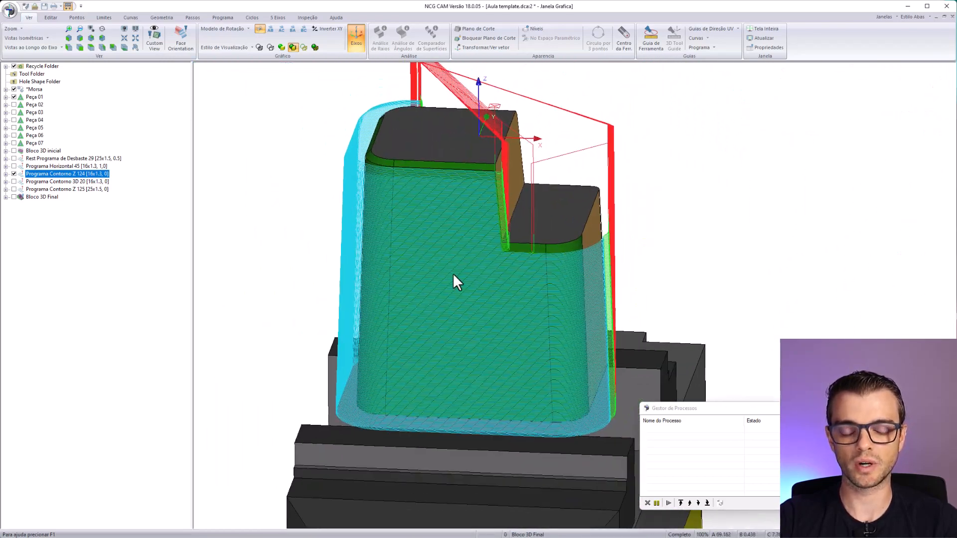
middle_click_drag(509, 218, 588, 361)
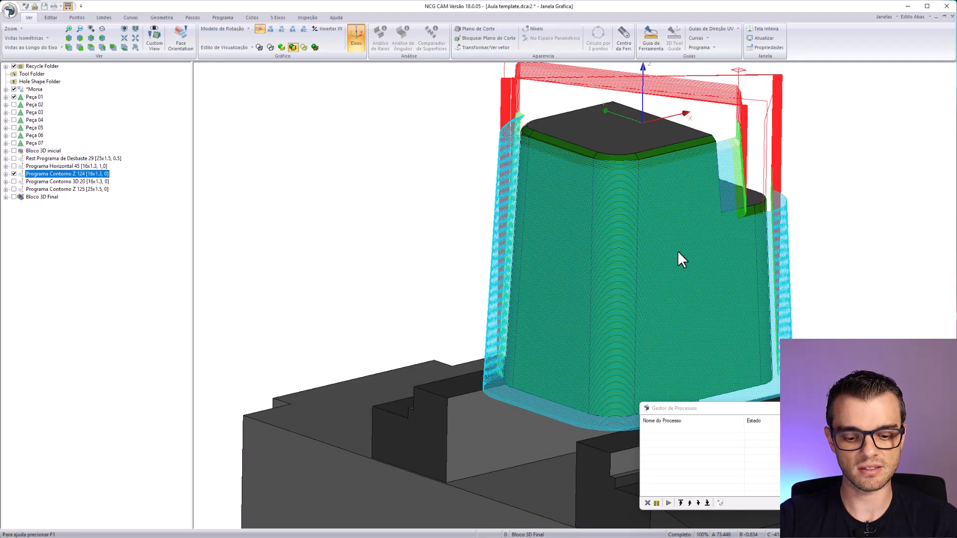
middle_click_drag(685, 259, 519, 245)
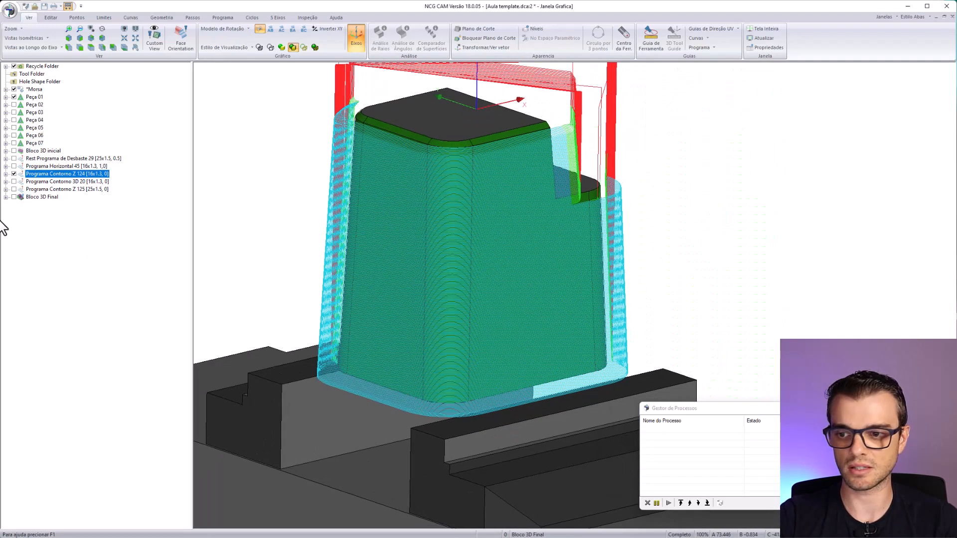
left_click(14, 174)
- Display the Programa Contorno 3D 20 toolpath, examine its passes along the upper chamfer up close and hide it
left_click(14, 182)
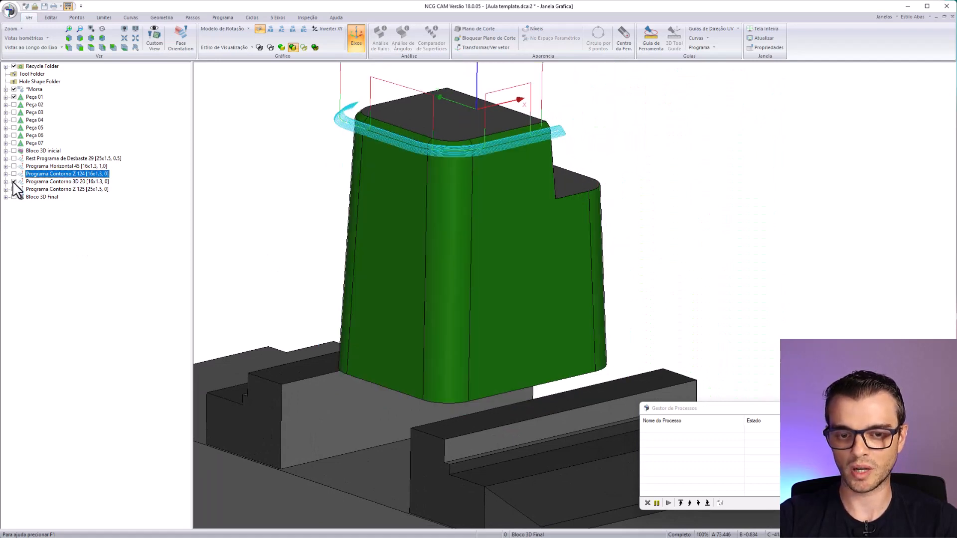
left_click_drag(599, 144, 499, 122)
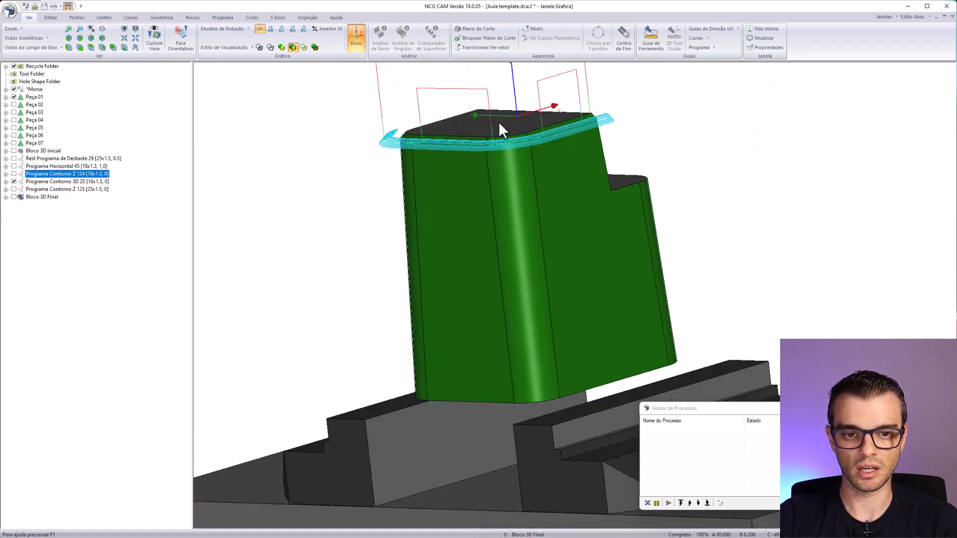
right_click_drag(499, 122, 486, 202)
left_click_drag(486, 202, 602, 249)
middle_click_drag(802, 301, 615, 277)
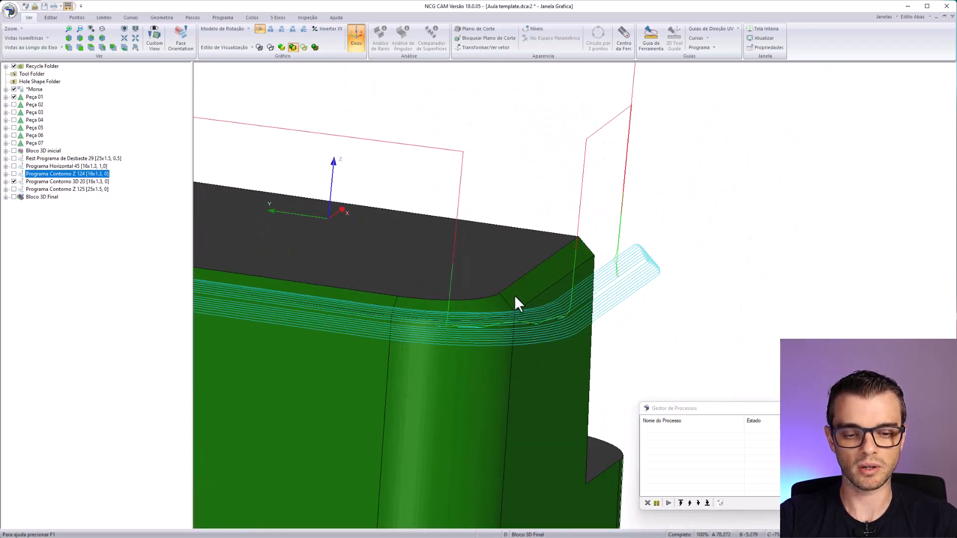
scroll(514, 295, "down", 4)
middle_click_drag(610, 333, 544, 270)
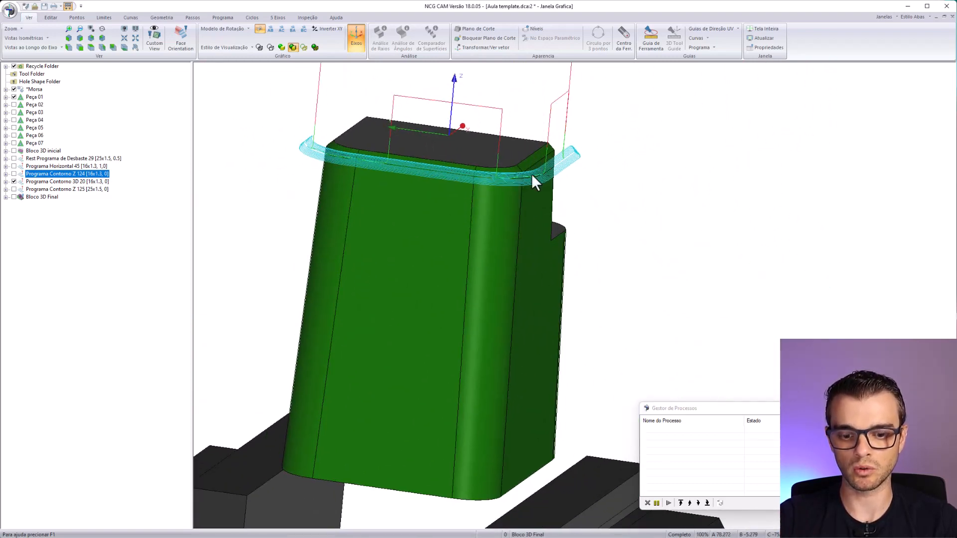
left_click_drag(576, 288, 500, 233)
scroll(499, 234, "down", 3)
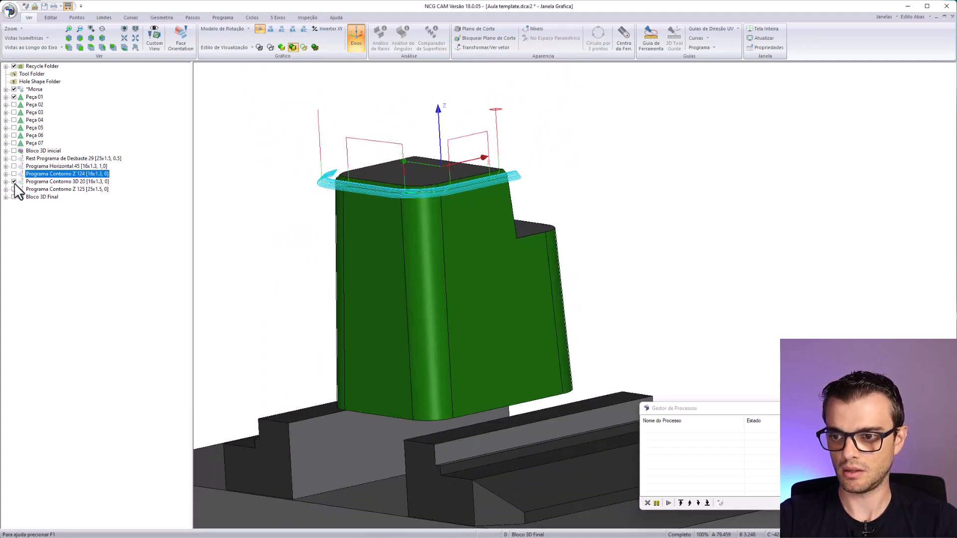
left_click(14, 182)
- Display the Programa Contorno Z 125 toolpath, examine its passes on the orange walls and the step, and hide it
left_click(14, 189)
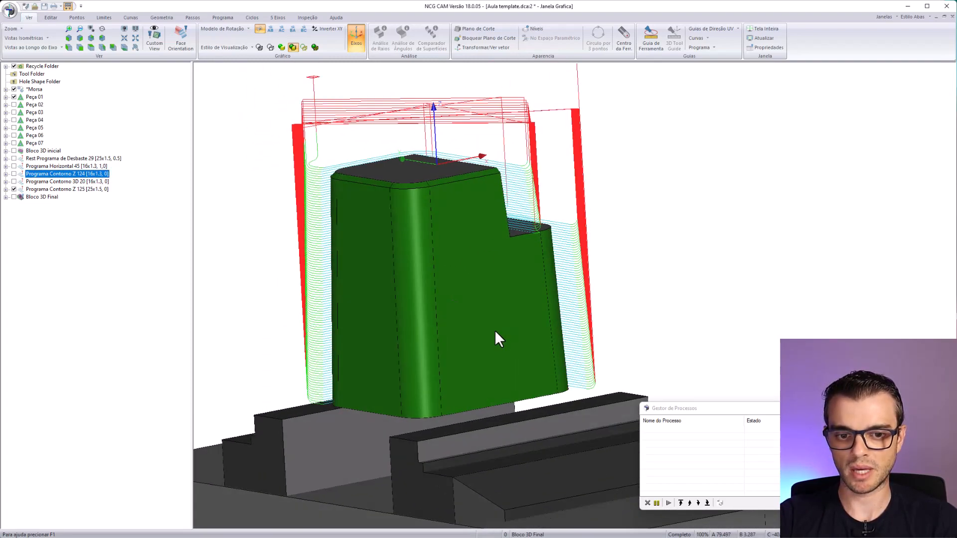
mouse_move(495, 330)
middle_mouse_down()
mouse_move(583, 299)
mouse_move(504, 280)
middle_mouse_up()
middle_click_drag(503, 305, 693, 192)
left_click(82, 190)
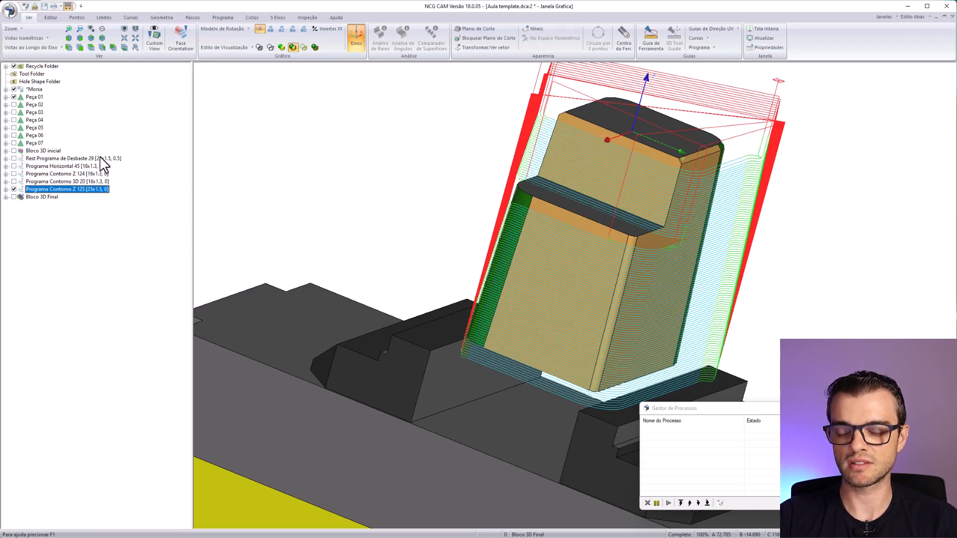
middle_click_drag(623, 240, 526, 256)
scroll(654, 325, "up", 3)
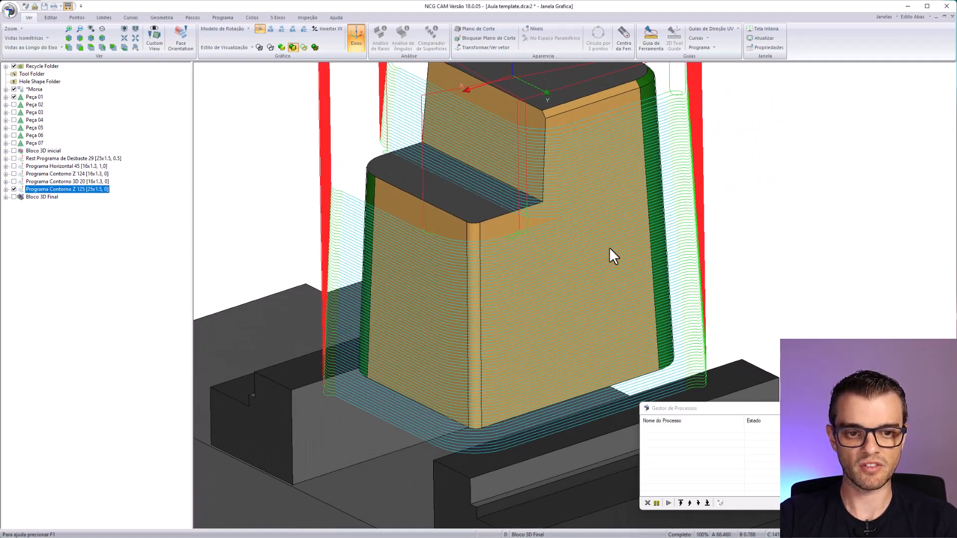
middle_click_drag(609, 247, 454, 128)
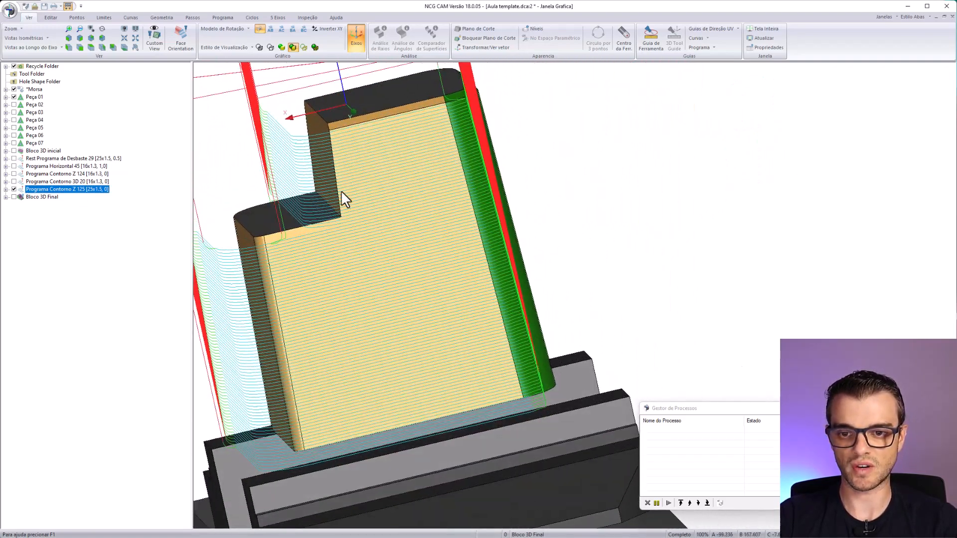
middle_click_drag(341, 192, 516, 243)
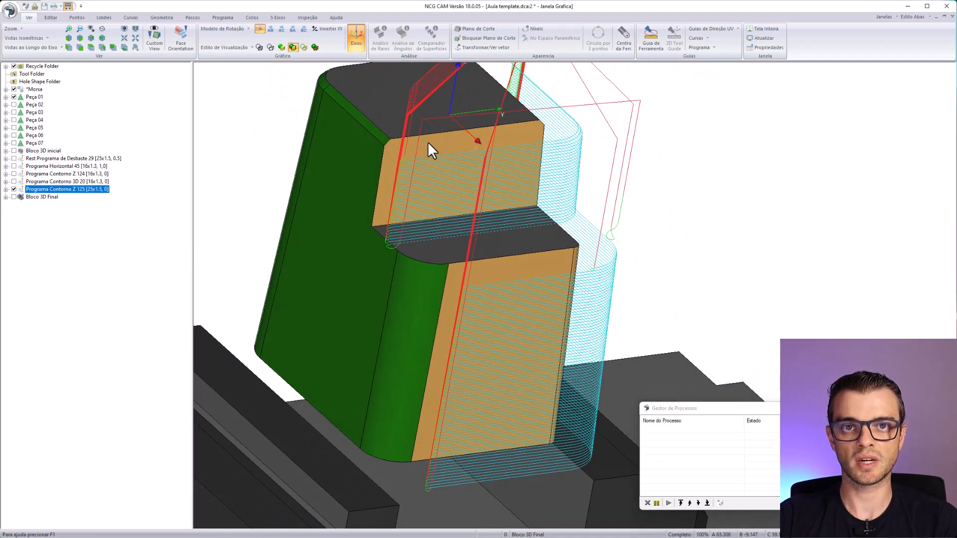
middle_click_drag(512, 199, 456, 210)
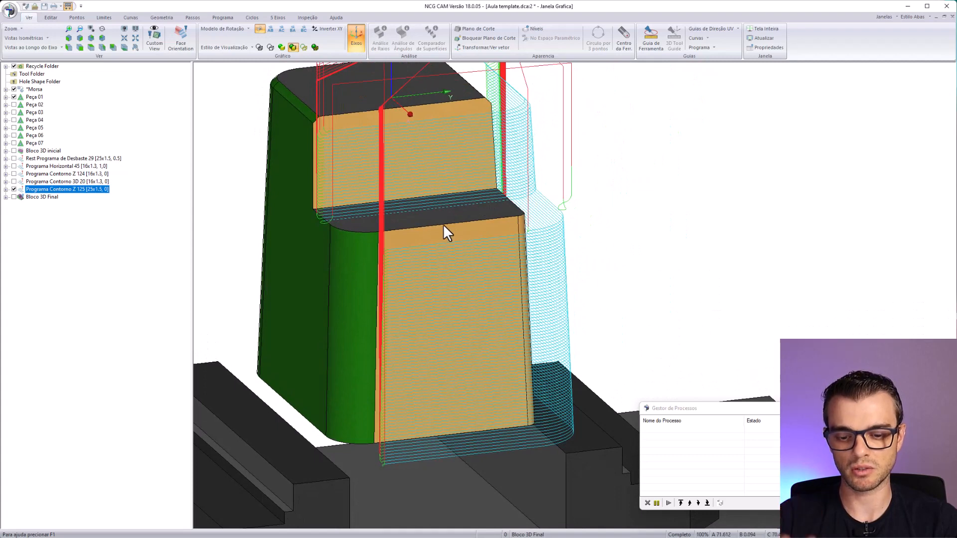
scroll(440, 228, "down", 3)
middle_click_drag(418, 239, 502, 252)
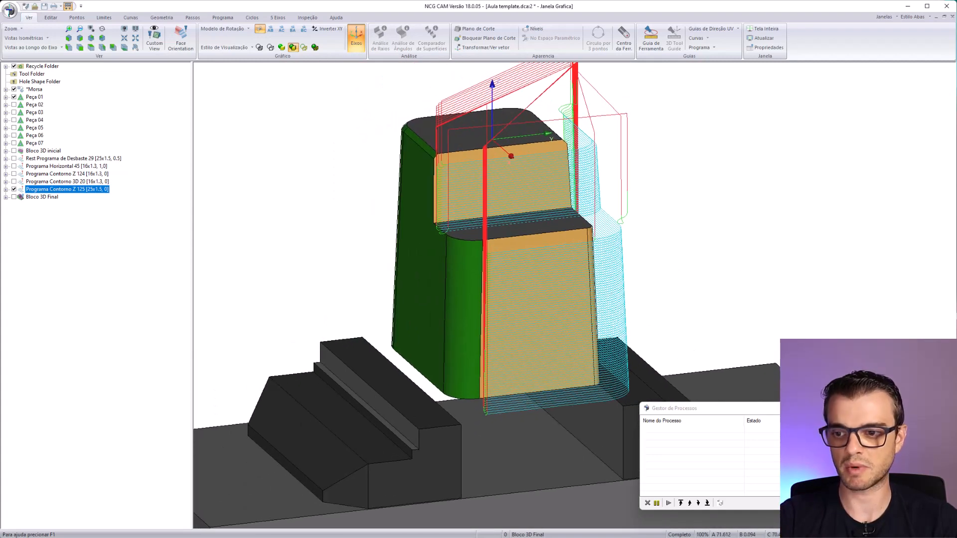
left_click(14, 190)
- Start a cutter simulation of all five programs, from Rest Programa de Desbaste 29 to Programa Contorno Z 125, using Bloco 3D inicial as stock
left_click(43, 159)
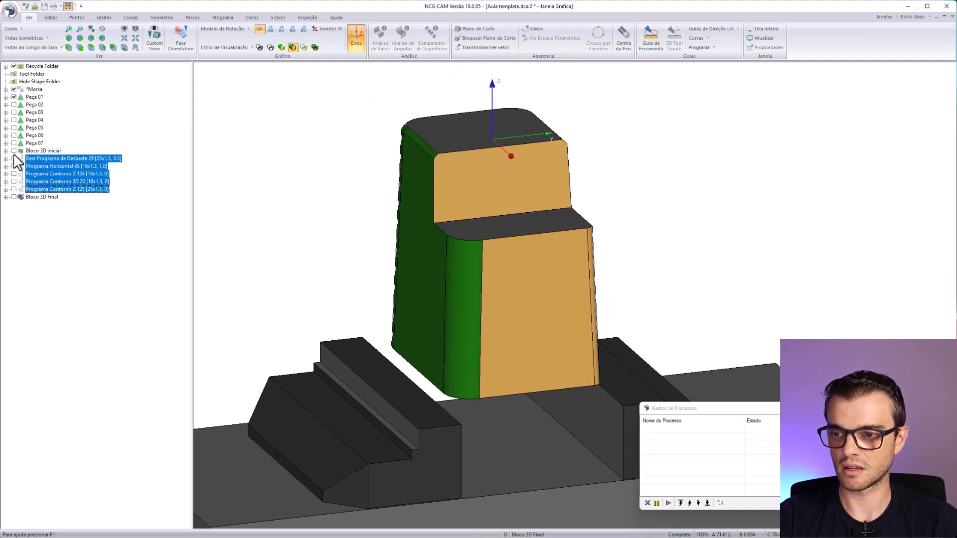
left_click(14, 150)
right_click(49, 160)
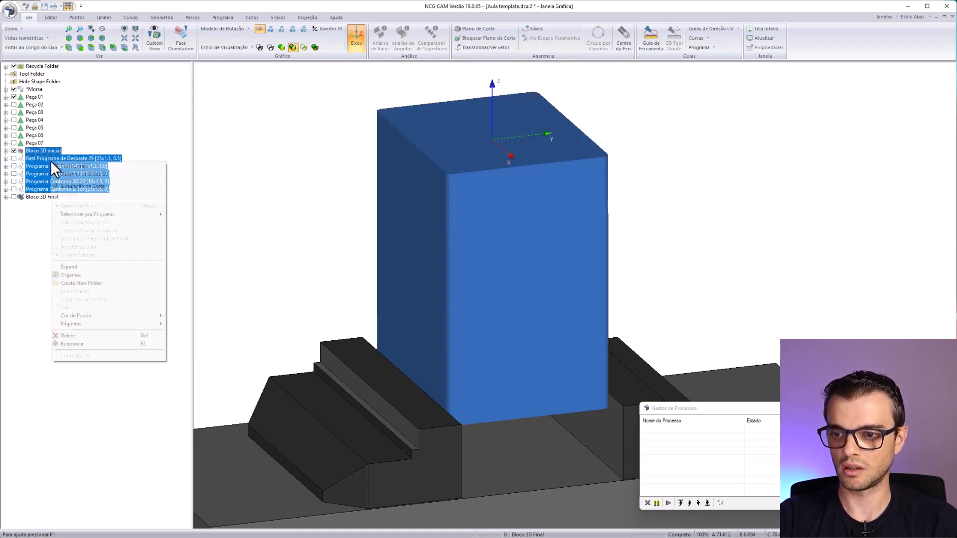
left_click(77, 187)
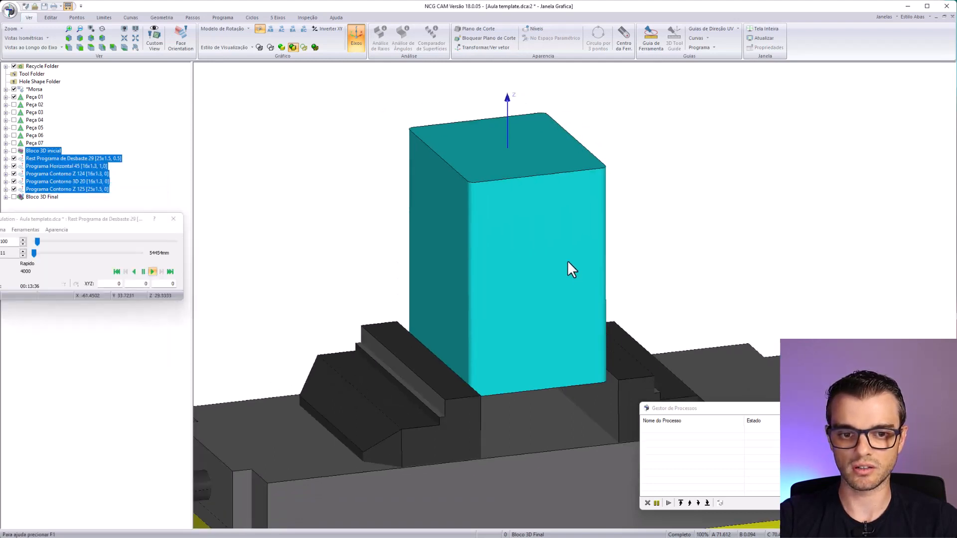
- Hide Peça 01, raise the simulation feed to 3479% and view the roughing of the block from the stepped side
left_click(14, 97)
left_click_drag(78, 223, 221, 207)
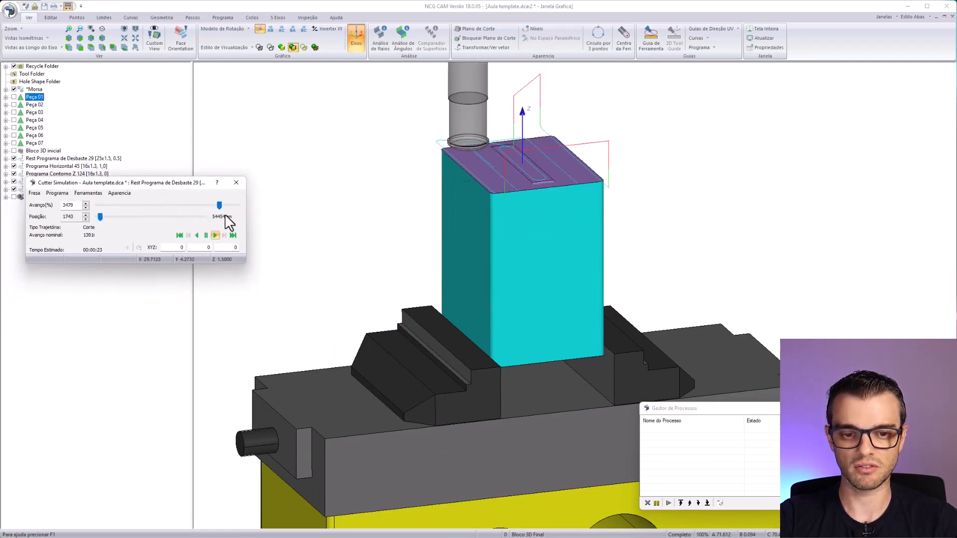
middle_click_drag(486, 351, 556, 392)
middle_click_drag(581, 207, 408, 320)
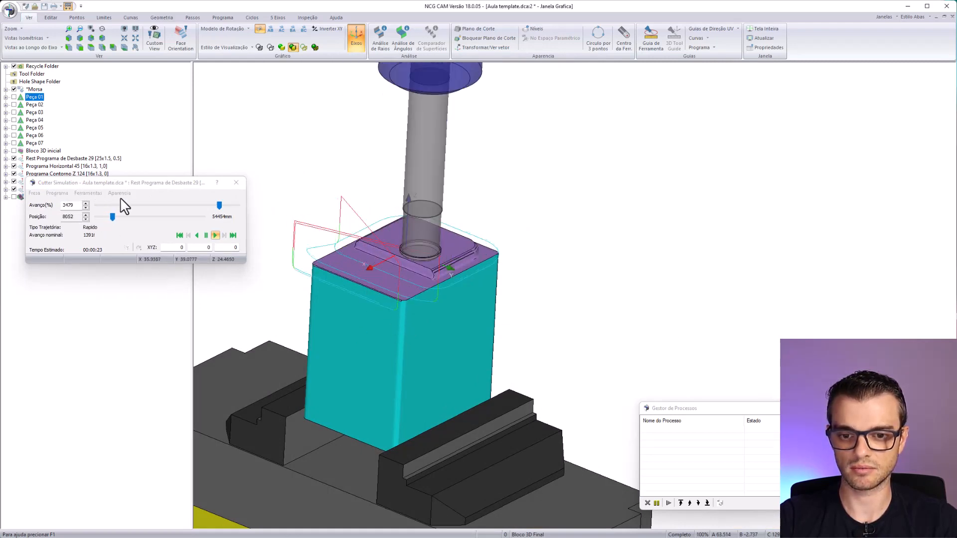
- Raise the simulation feed to 4000% and watch the block being machined in the vise
left_click_drag(219, 205, 239, 205)
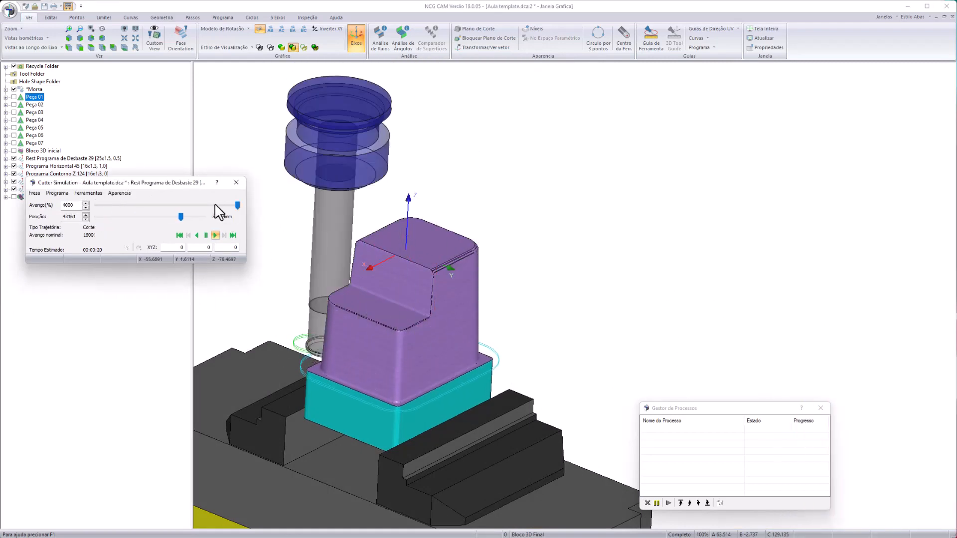
left_click_drag(217, 206, 241, 220)
middle_click_drag(321, 312, 456, 310)
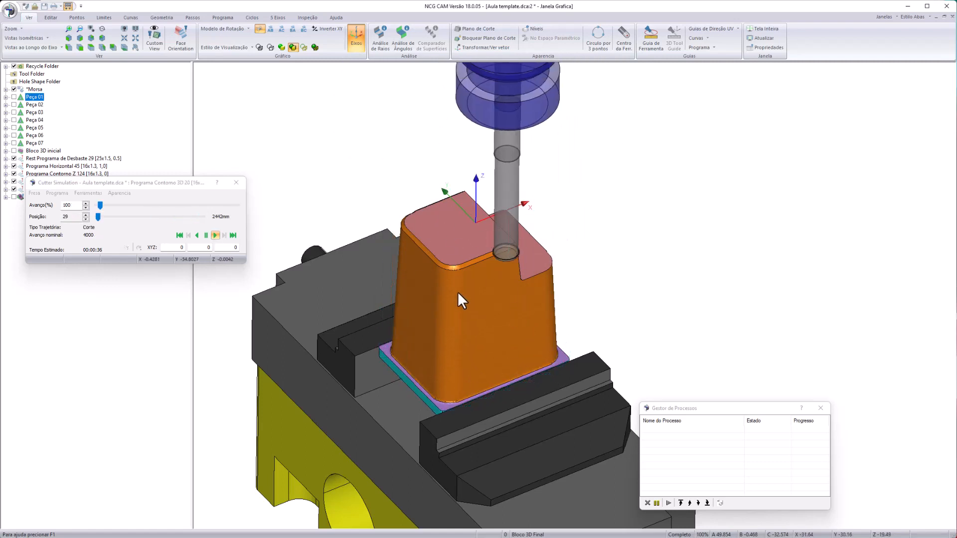
- Set the simulation feed to 3539% and watch the Programa Contorno Z 125 pass on the block in the vise
mouse_move(238, 205)
left_mouse_down()
mouse_move(101, 204)
mouse_move(221, 206)
left_mouse_up()
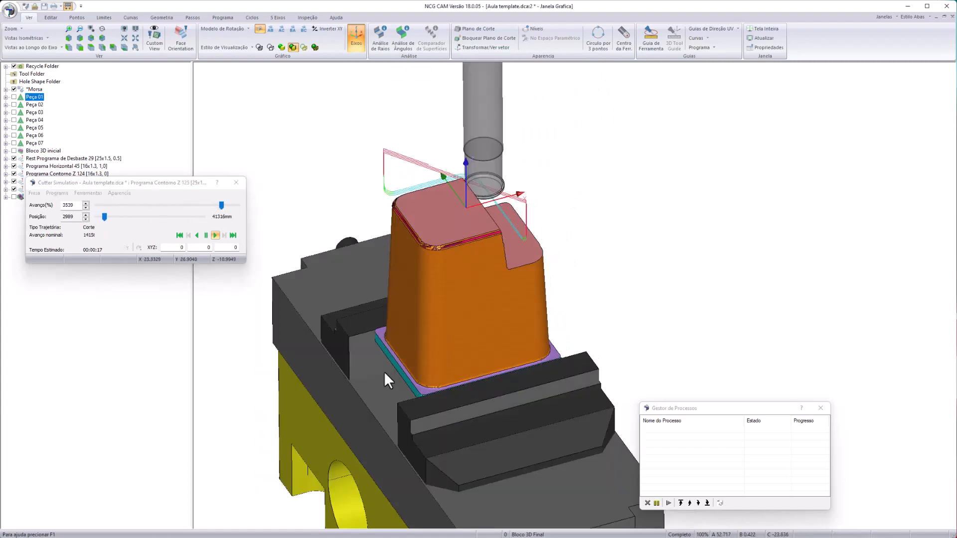
middle_click_drag(384, 371, 504, 305)
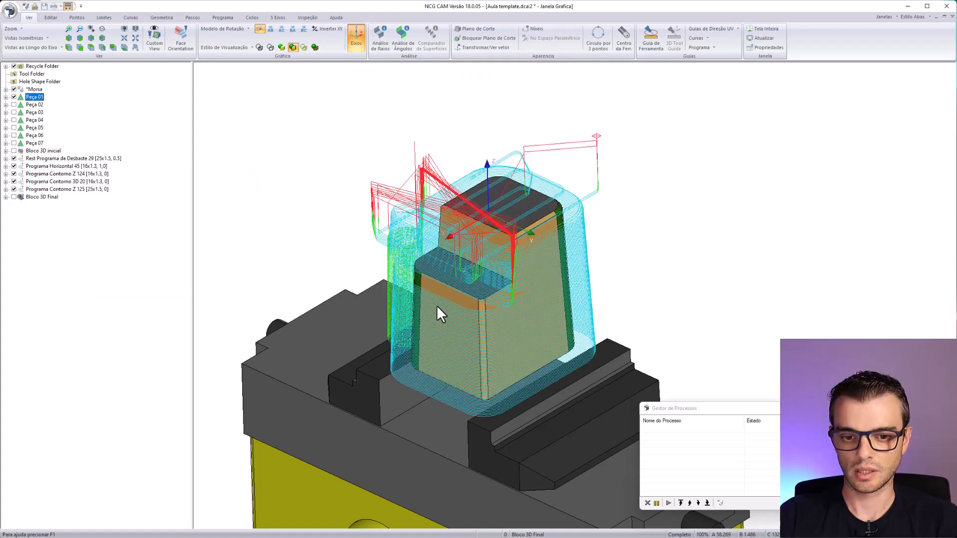
- Delete the five programs generated for Peça 01 together with Bloco 3D inicial and Bloco 3D Final
middle_click_drag(419, 243, 486, 225)
scroll(486, 226, "up", 3)
middle_click_drag(488, 337, 468, 182)
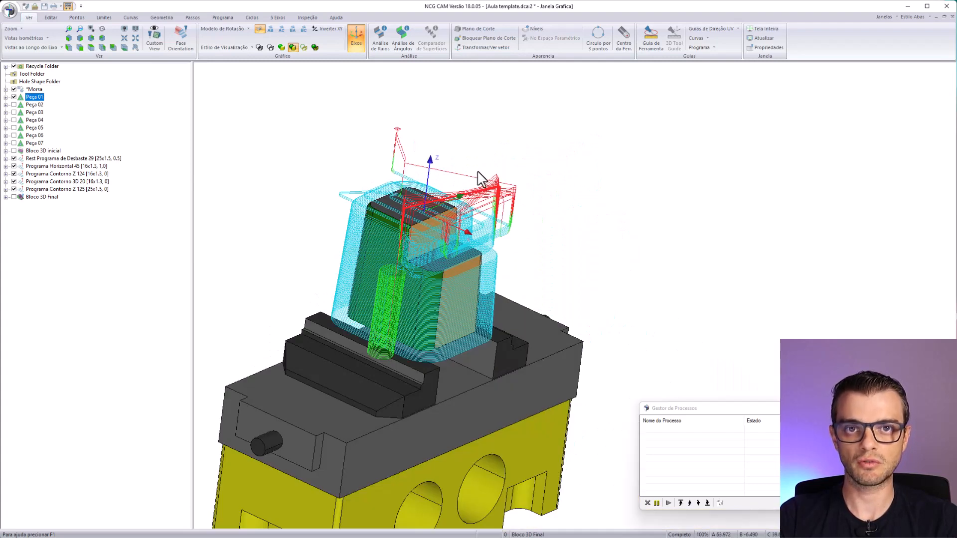
middle_click_drag(408, 238, 454, 342)
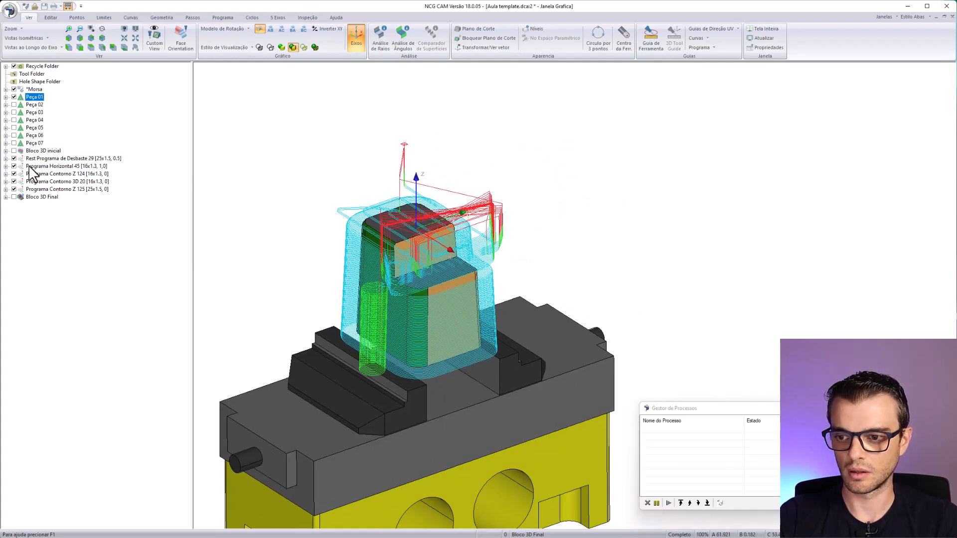
left_click(38, 159, "shift")
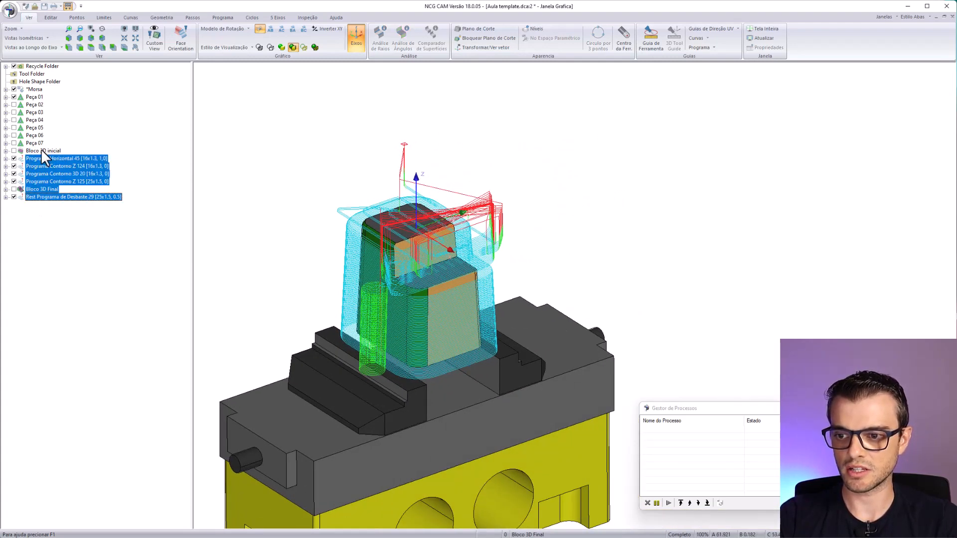
left_click(40, 149)
left_click(43, 198, "shift")
key("Delete")
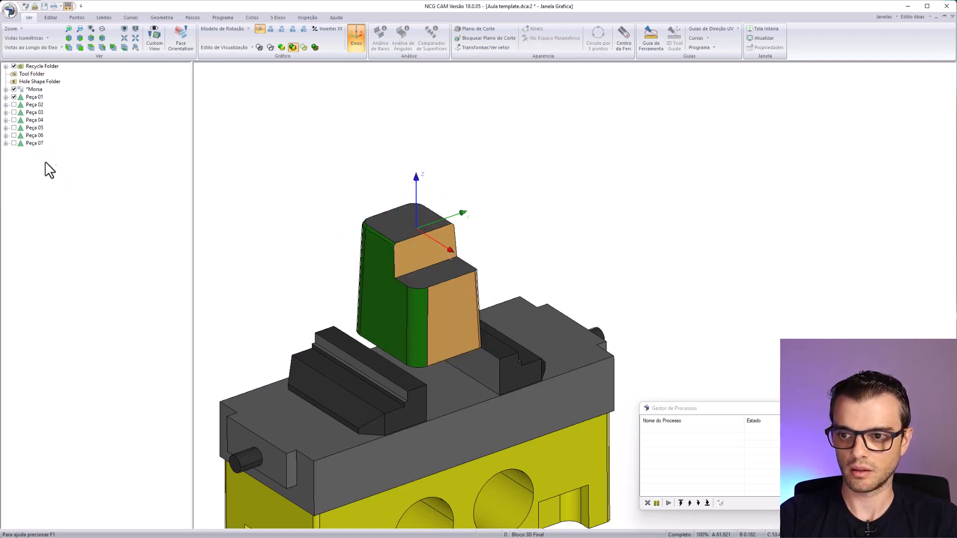
- Show Peça 02 in place of Peça 01 and hide the Morsa vise
left_click(14, 97)
left_click(15, 105)
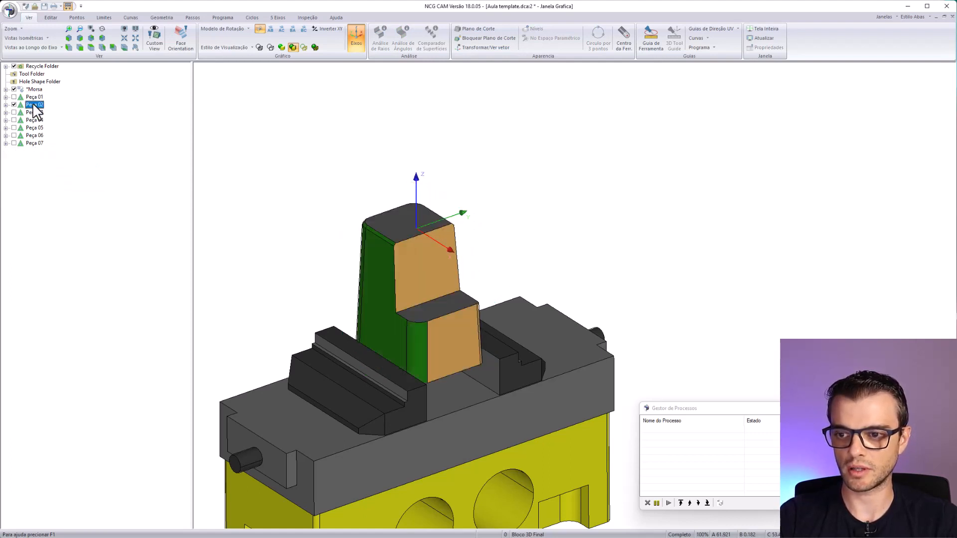
left_click_drag(388, 343, 399, 321)
right_click_drag(332, 264, 378, 274)
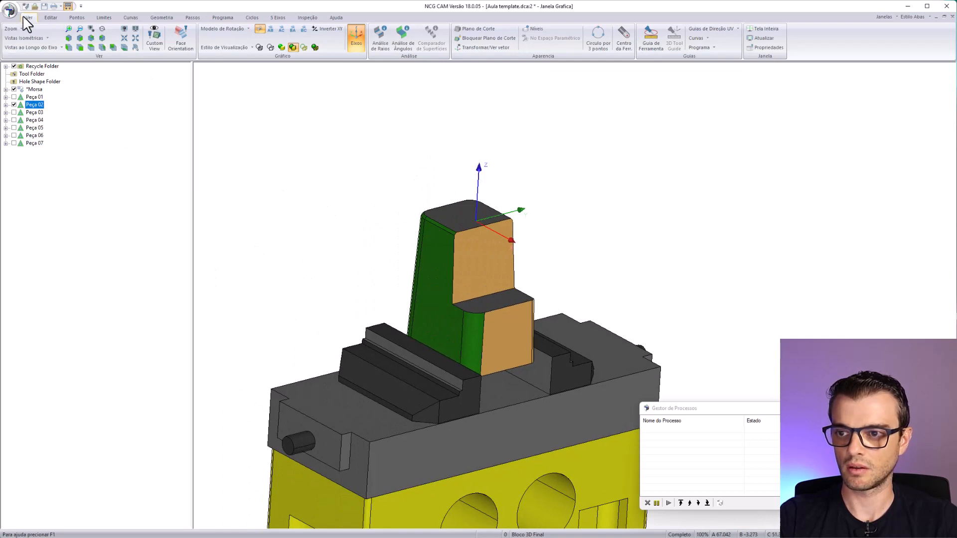
left_click(14, 89)
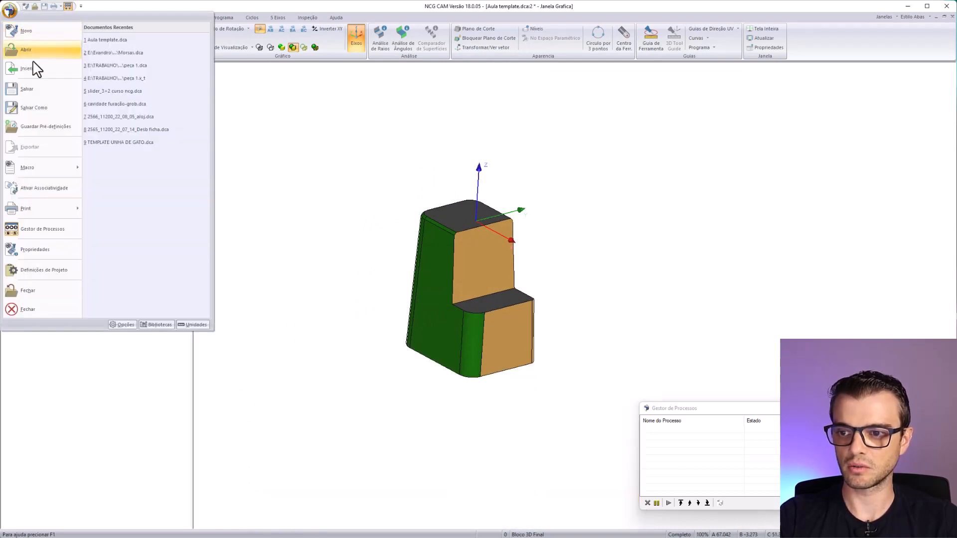
- Run the Usinagem de Postiços macro on Peça 02
mouse_move(53, 175)
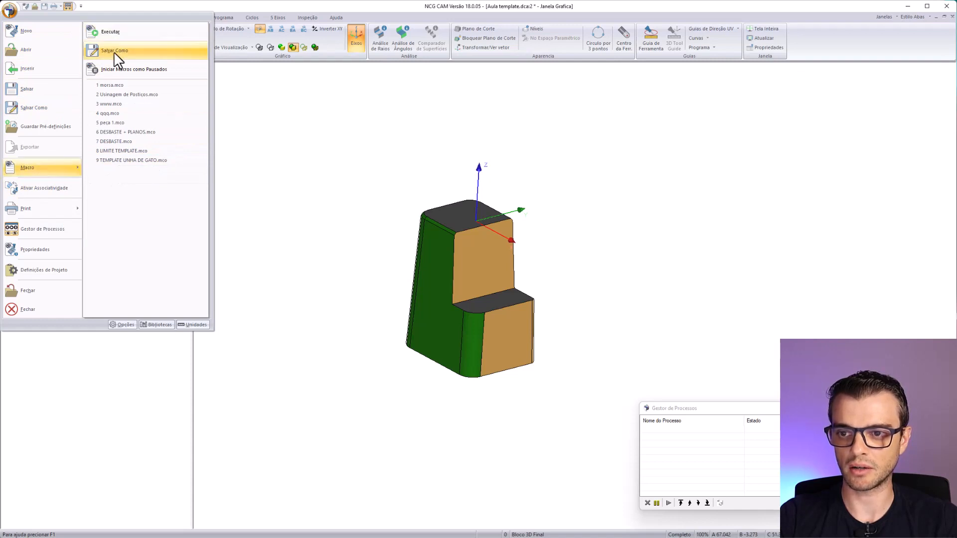
left_click(121, 37)
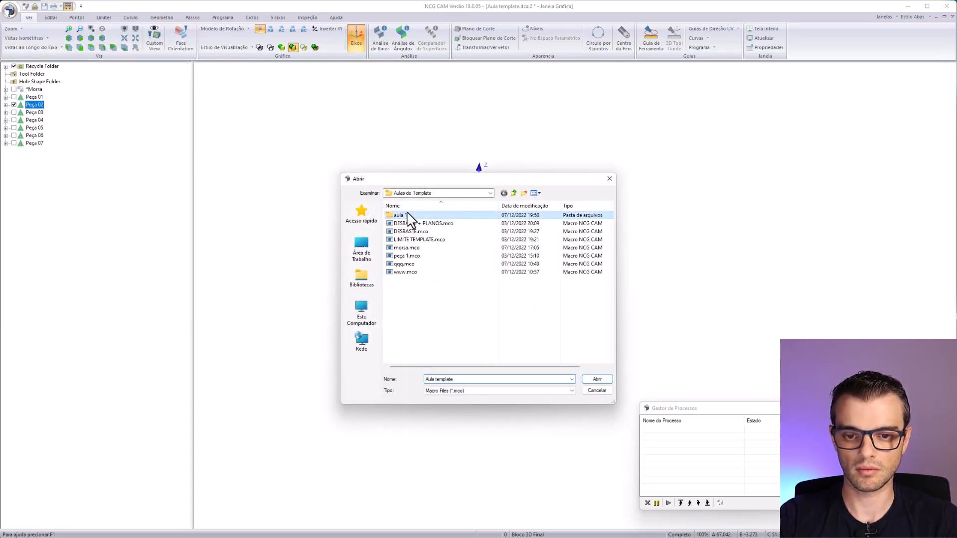
double_click(405, 216)
double_click(419, 215)
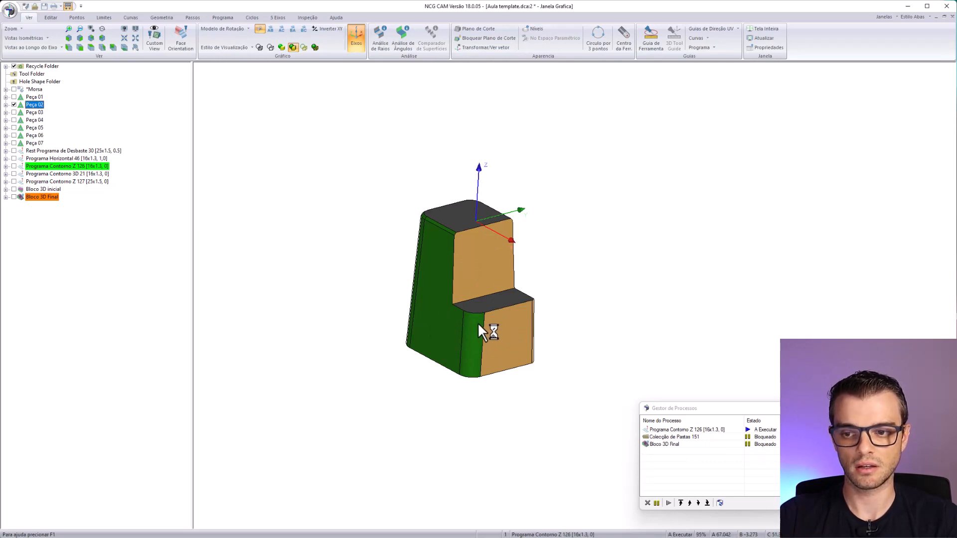
- Display the Rest Programa de Desbaste 30 toolpath and examine its roughing passes around Peça 02 and its step
left_click(13, 151)
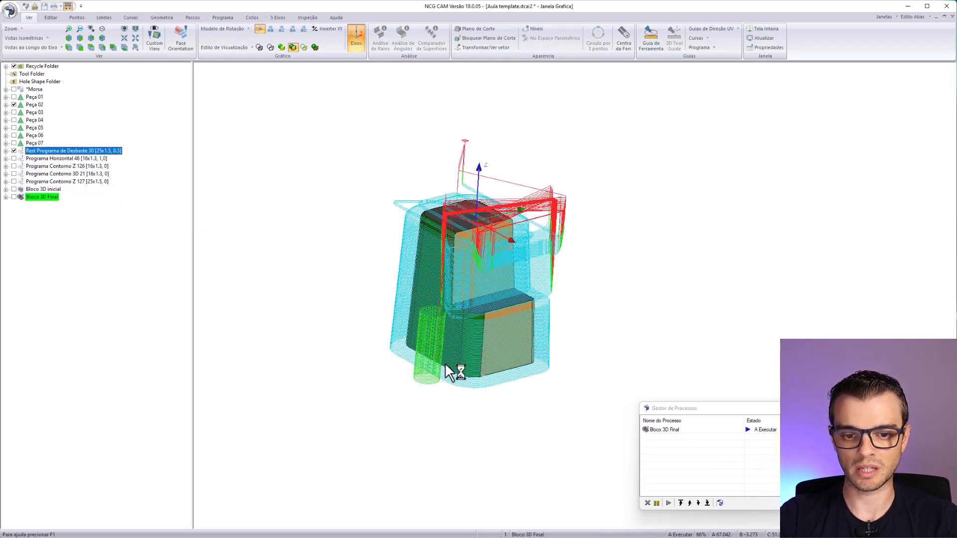
scroll(448, 372, "up", 6)
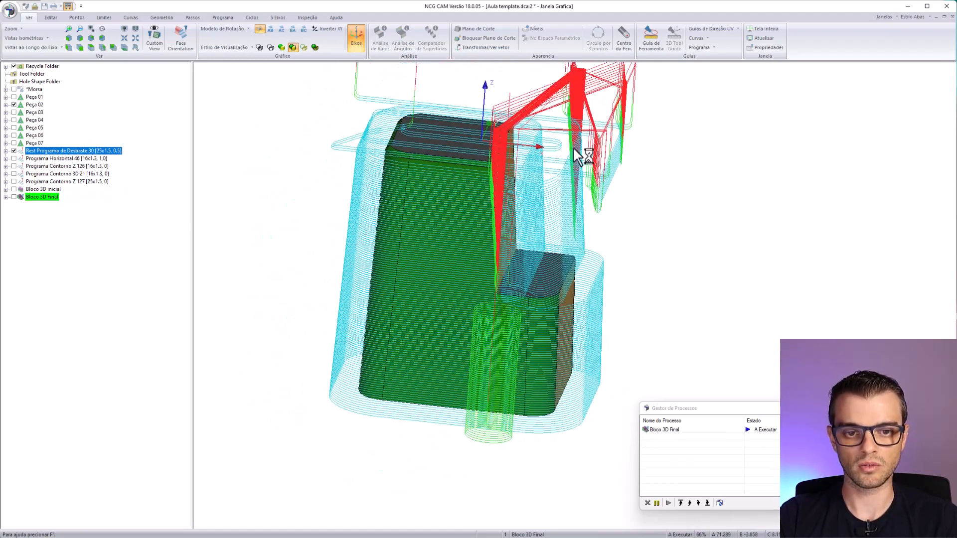
middle_click_drag(424, 126, 437, 211)
middle_click_drag(481, 333, 509, 236)
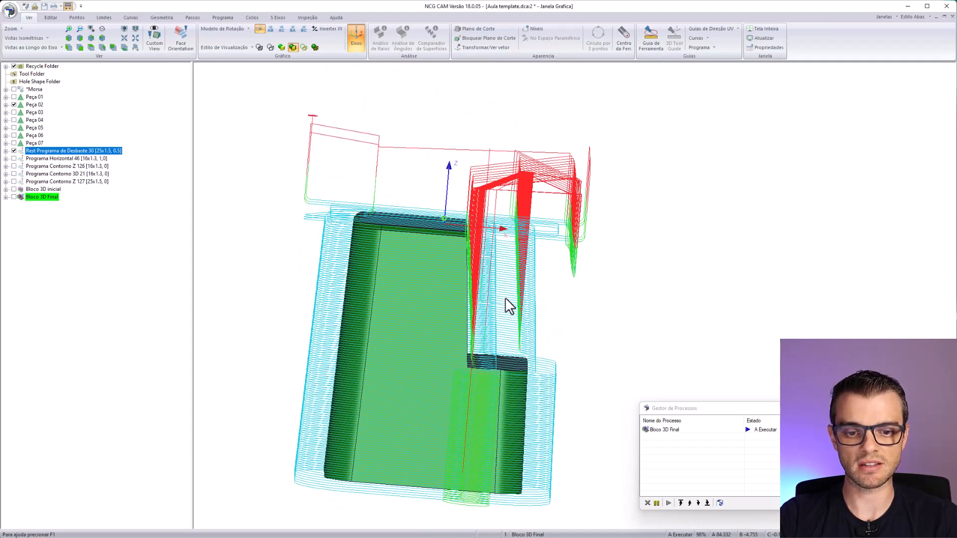
middle_click_drag(513, 367, 507, 344)
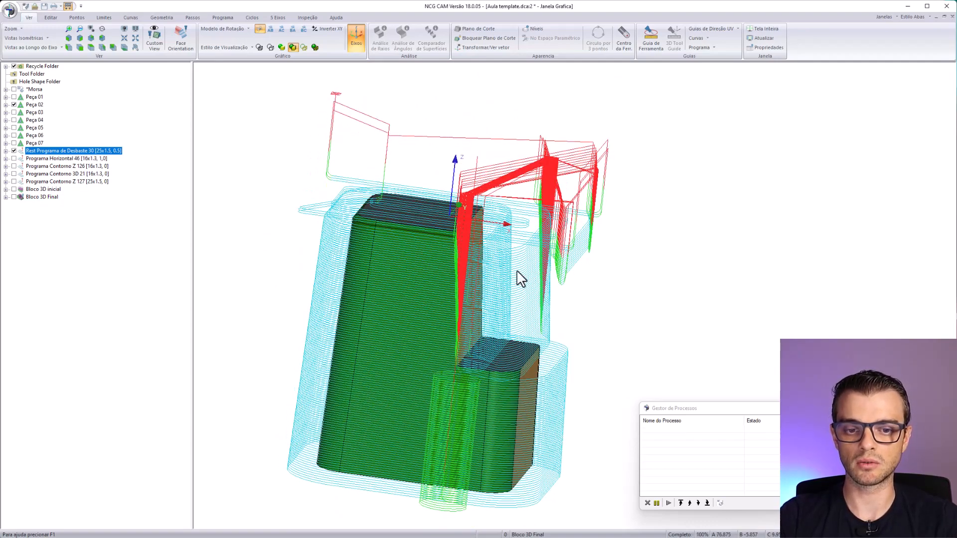
middle_click_drag(519, 278, 635, 360)
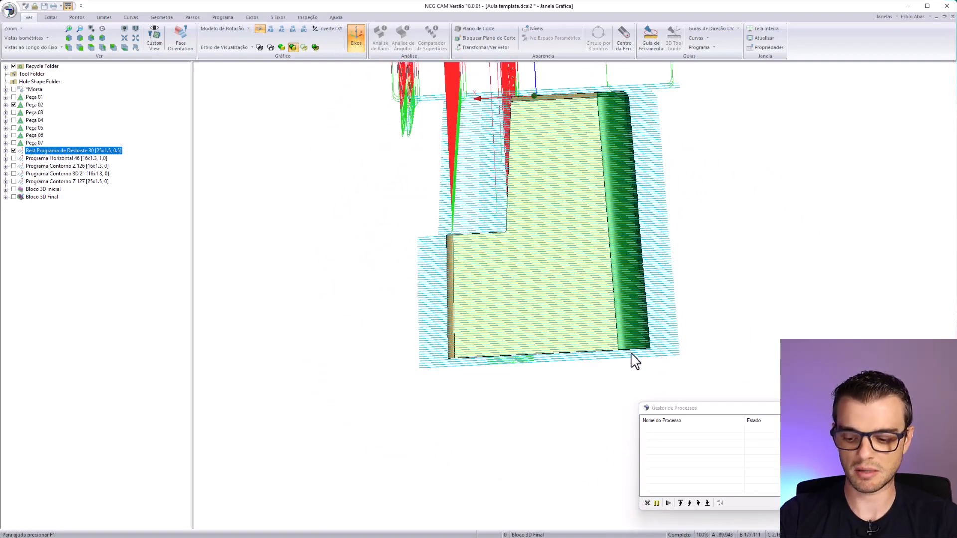
- View Peça 02 along X, measure how far the roughing passes extend below its base, and hide the toolpath
key("x")
left_click_drag(575, 385, 575, 386)
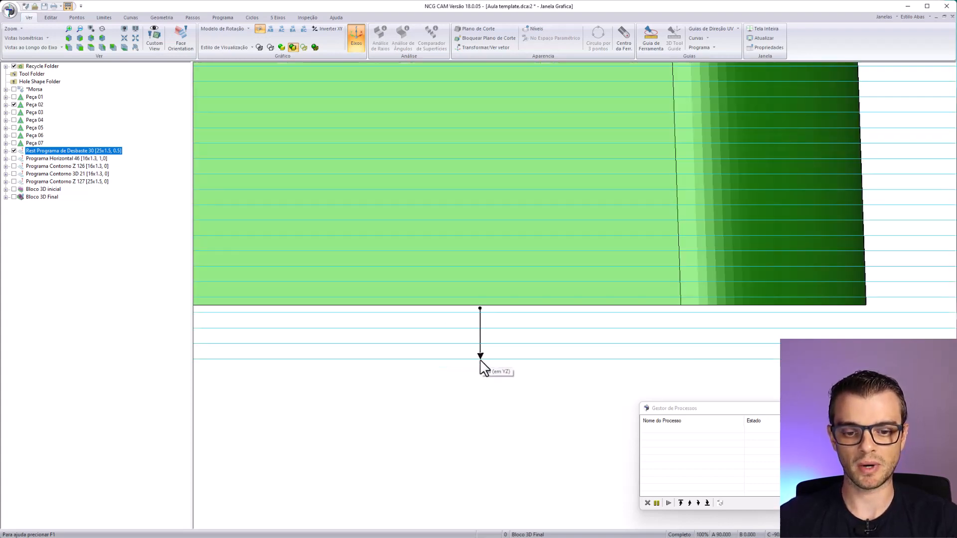
scroll(577, 298, "down", 9)
middle_click_drag(585, 301, 406, 331)
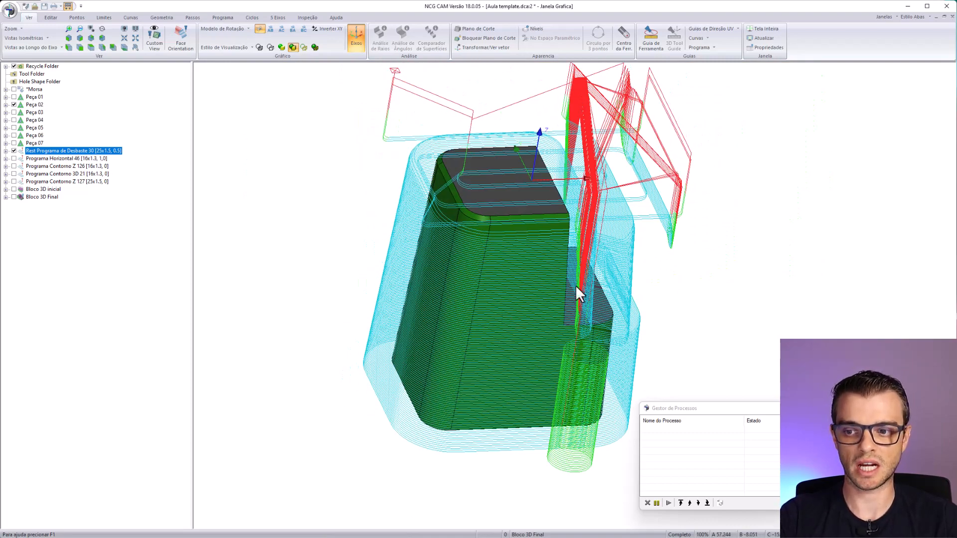
left_click(14, 151)
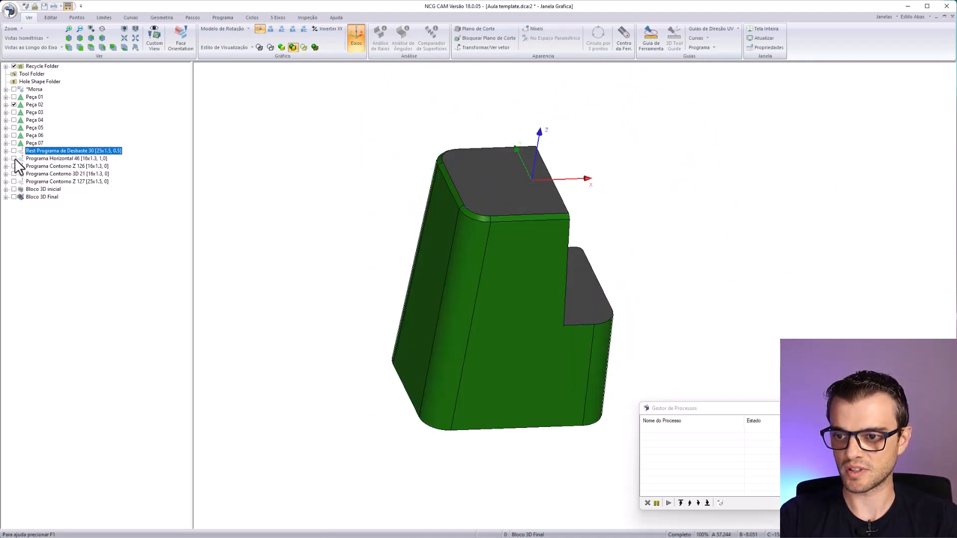
- Display the Programa Horizontal 46 toolpath, examine its passes on the two flat faces, and hide it
left_click(14, 158)
middle_click_drag(629, 408, 441, 387)
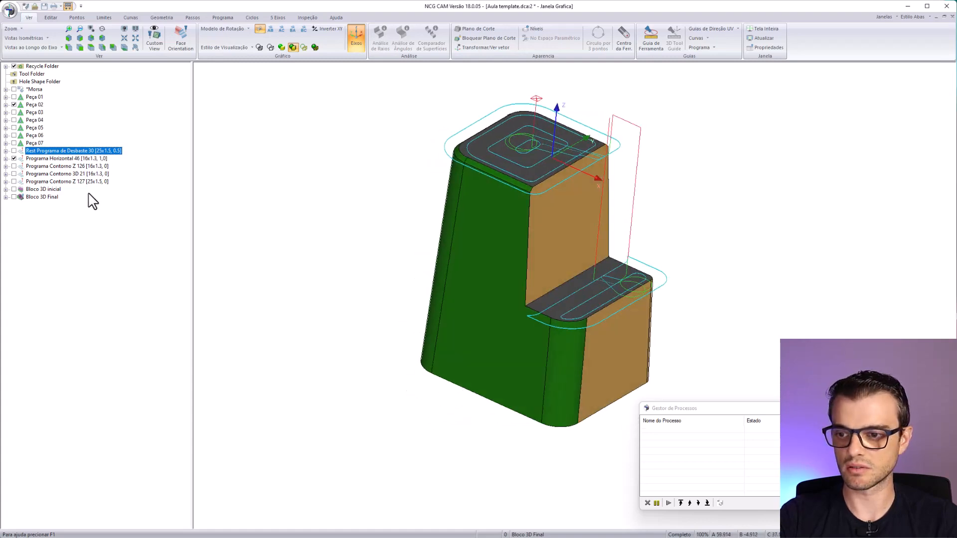
left_click(14, 158)
- Display the Programa Contorno Z 126 toolpath, examine its passes on the green walls, and hide it
left_click(13, 166)
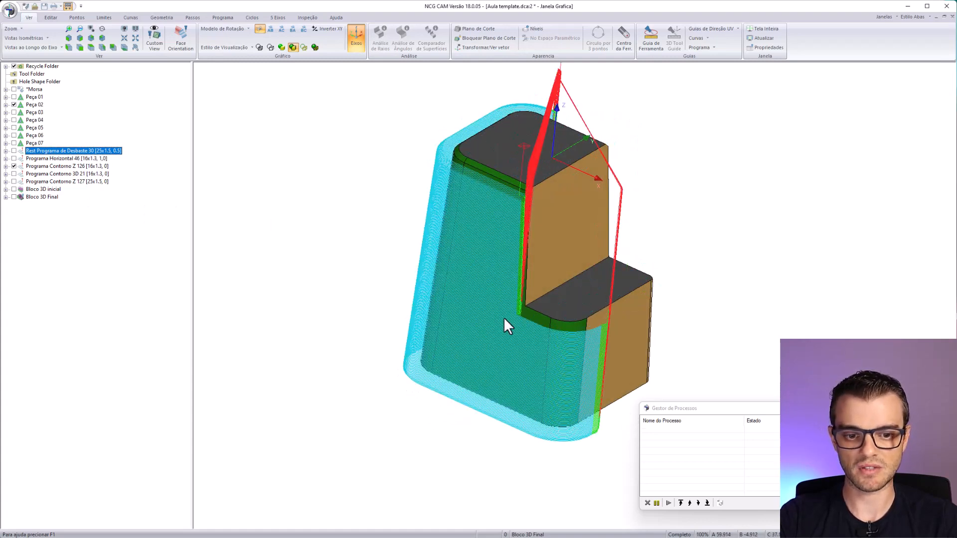
mouse_move(503, 317)
middle_mouse_down()
mouse_move(425, 412)
mouse_move(510, 335)
mouse_move(516, 306)
middle_mouse_up()
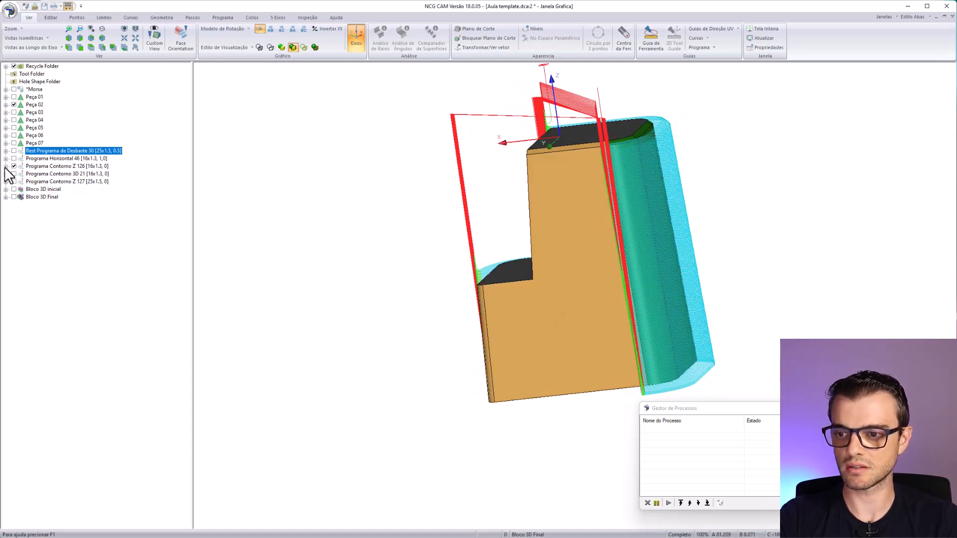
left_click(21, 166)
left_click(14, 166)
- Review the Programa Contorno 3D 21 and Programa Contorno Z 127 toolpaths one after the other, and hide both
left_click(14, 174)
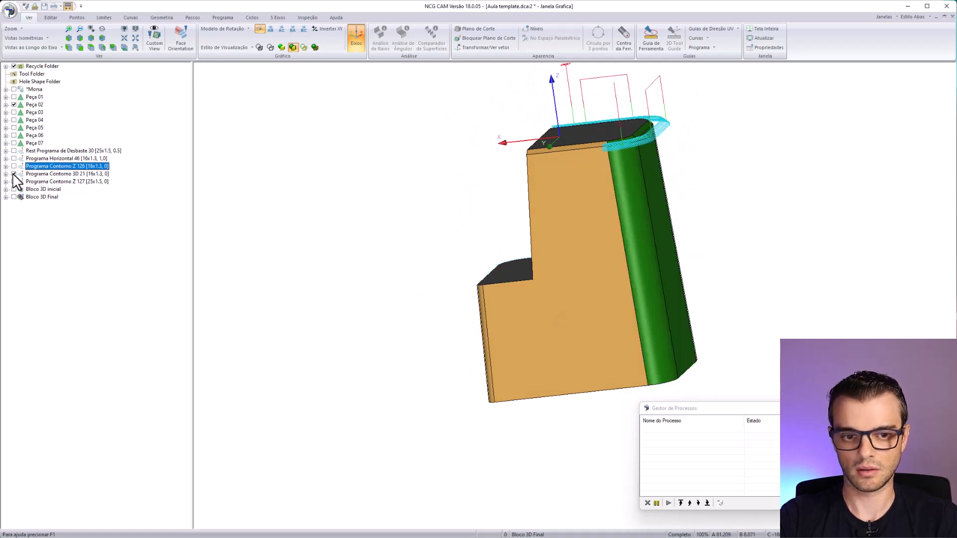
left_click(14, 174)
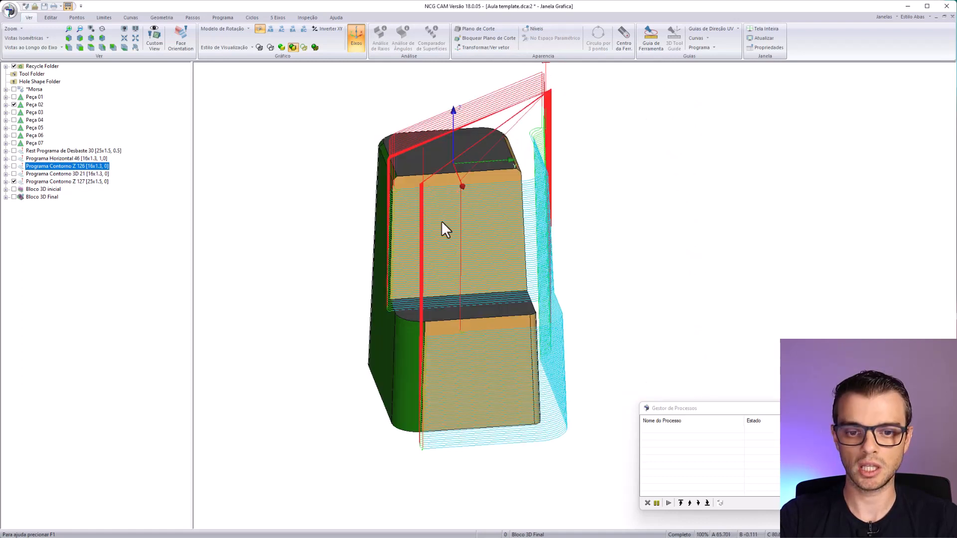
middle_click_drag(488, 207, 623, 344)
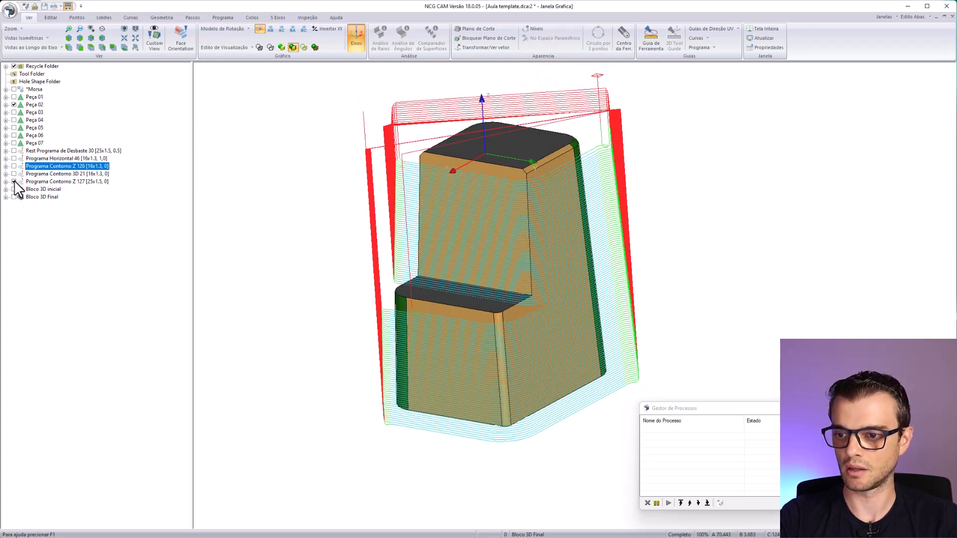
left_click(14, 181)
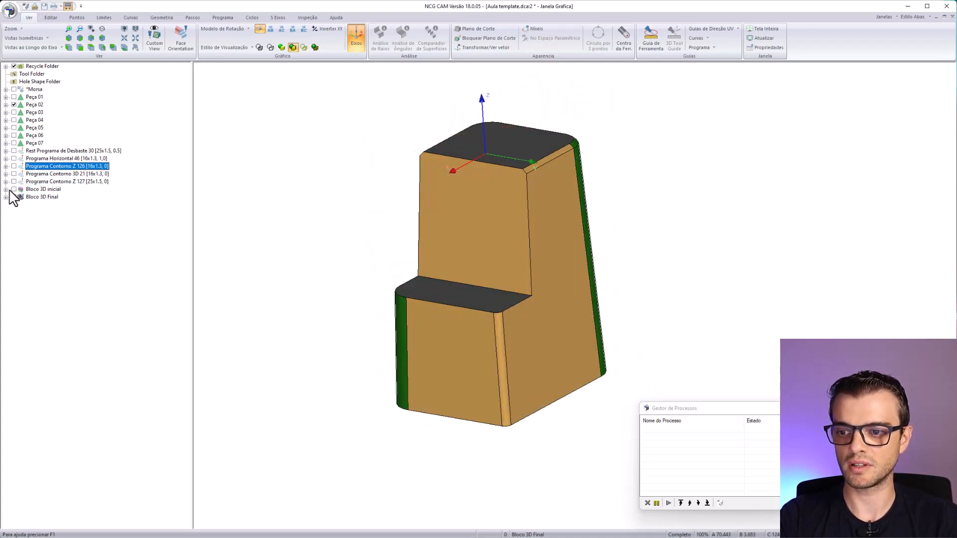
- Review Bloco 3D inicial and the machined surfaces of Bloco 3D Final against Peça 02, hiding each block after viewing
left_click(14, 189)
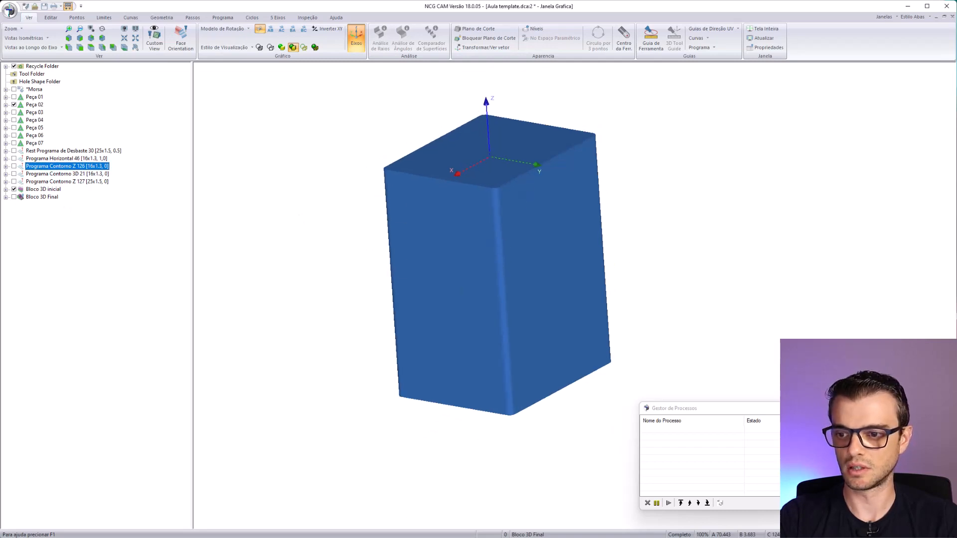
left_click(14, 190)
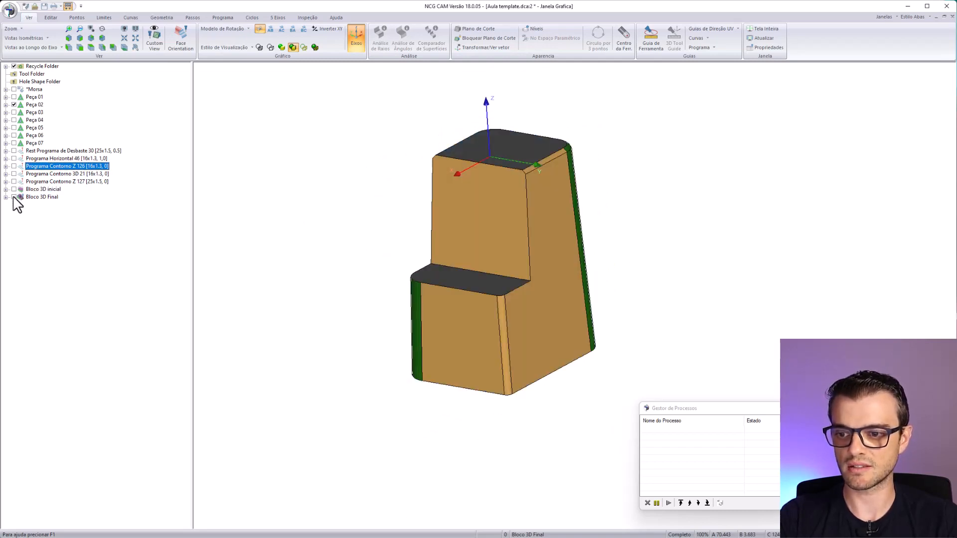
left_click(14, 197)
scroll(587, 331, "up", 5)
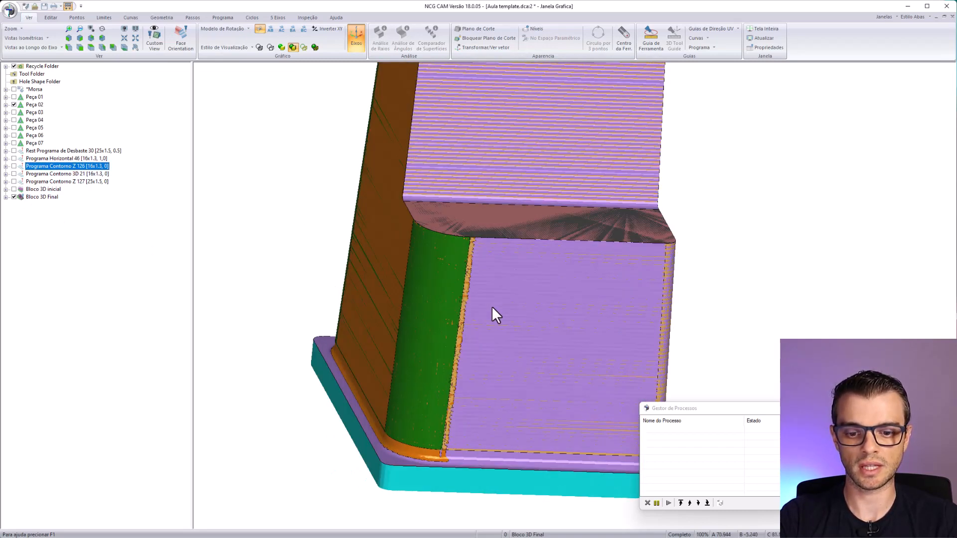
middle_click_drag(491, 306, 515, 186)
scroll(468, 239, "down", 3)
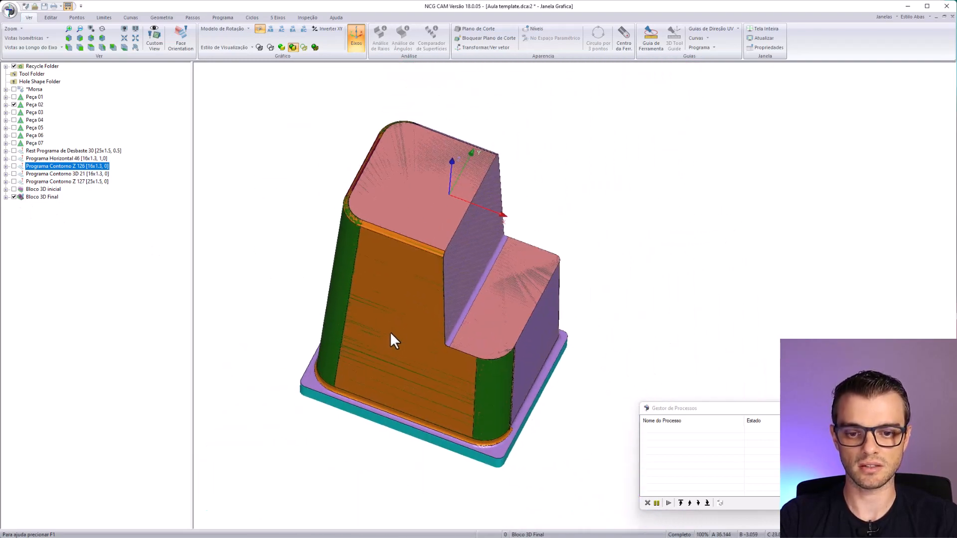
middle_click_drag(391, 333, 486, 304)
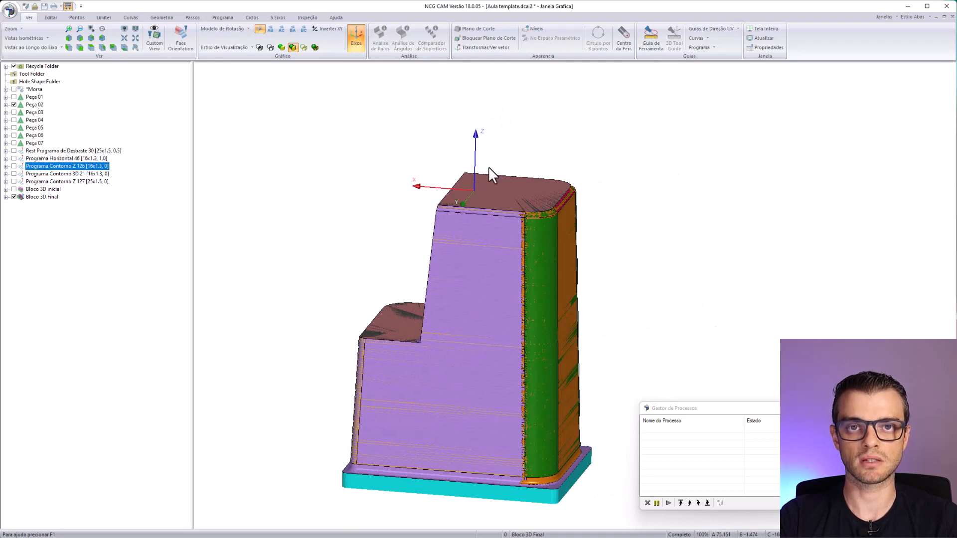
left_click(14, 197)
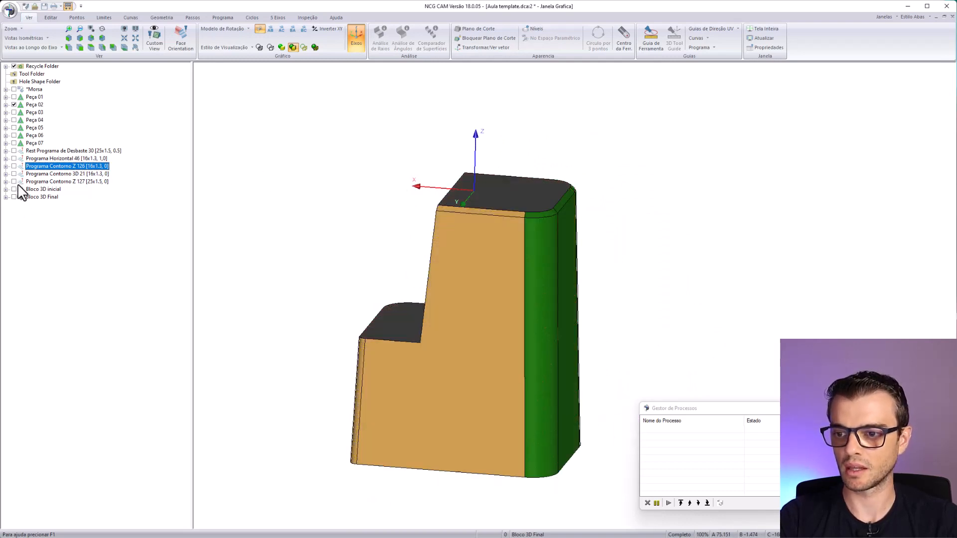
- Delete the five programs generated for Peça 02 and both of its 3D blocks
left_click(29, 151)
key("Delete")
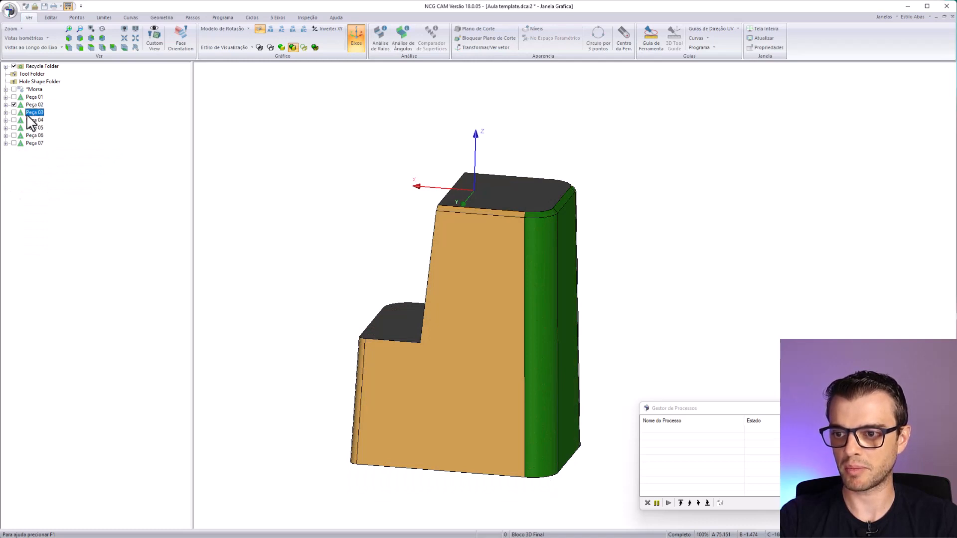
- Hide Peça 02, display Peça 03, and run the Usinagem de Postiços macro from the aula 1 folder on it
left_click(14, 104)
left_click(14, 112)
middle_click_drag(474, 398, 421, 343)
left_click(9, 10)
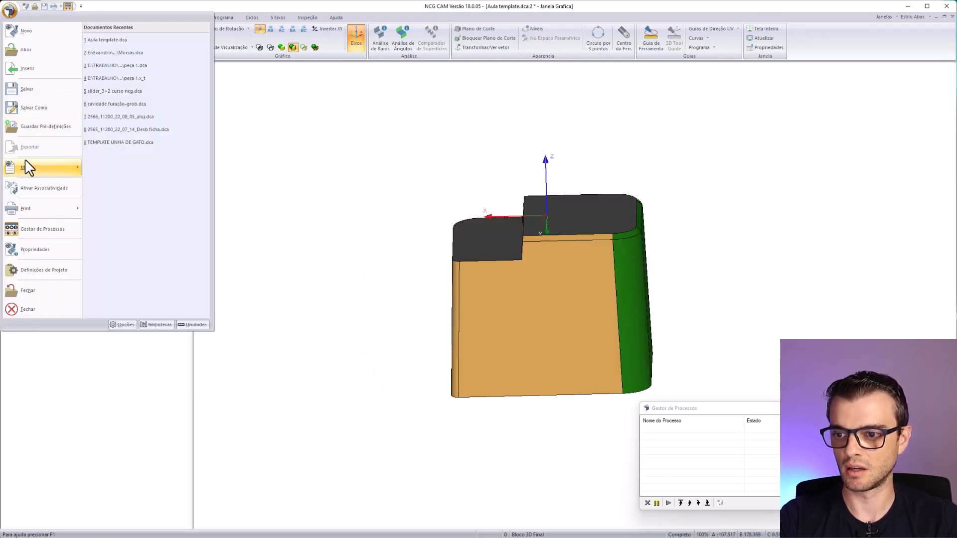
mouse_move(26, 167)
left_click(112, 32)
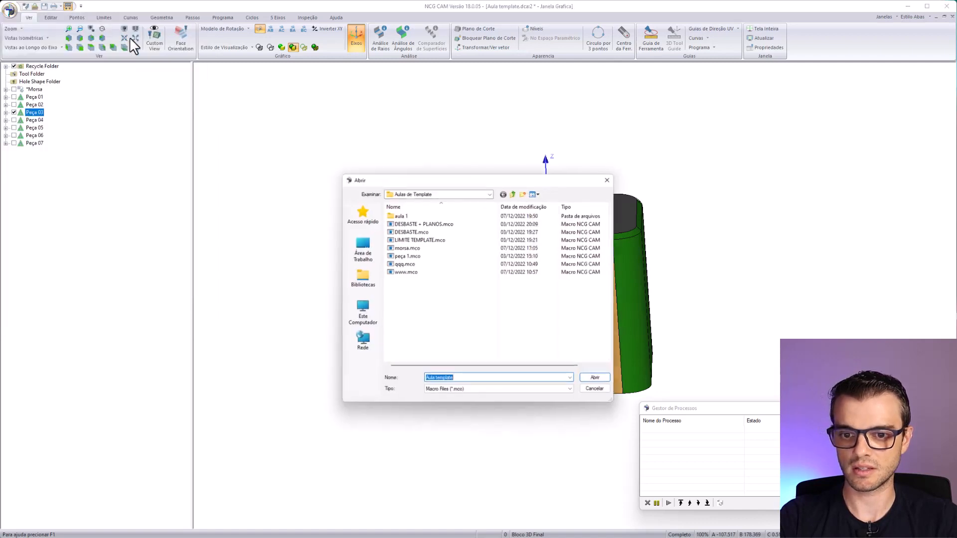
double_click(401, 216)
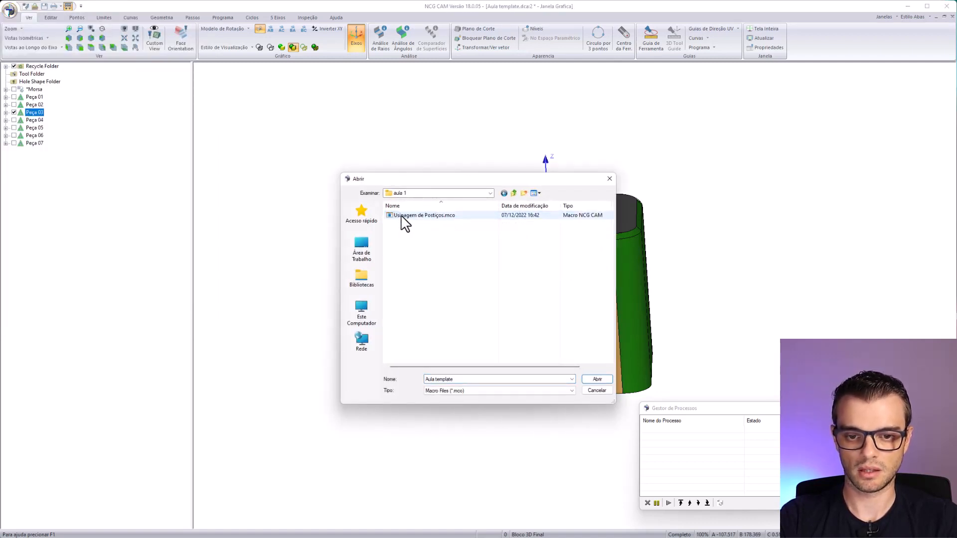
double_click(401, 216)
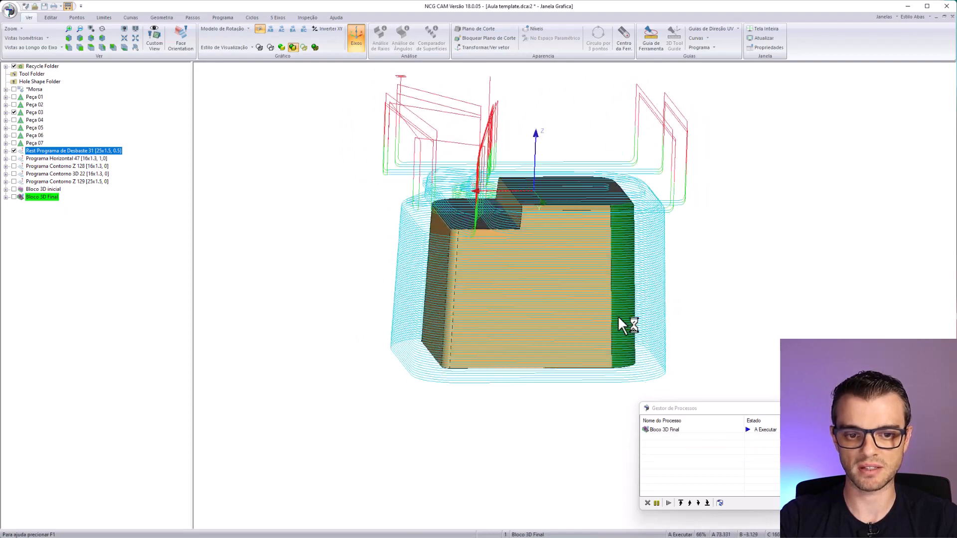
- Hide Rest Programa de Desbaste 31, view the Programa Horizontal 47 toolpath on Peça 03, and hide it
left_click(14, 151)
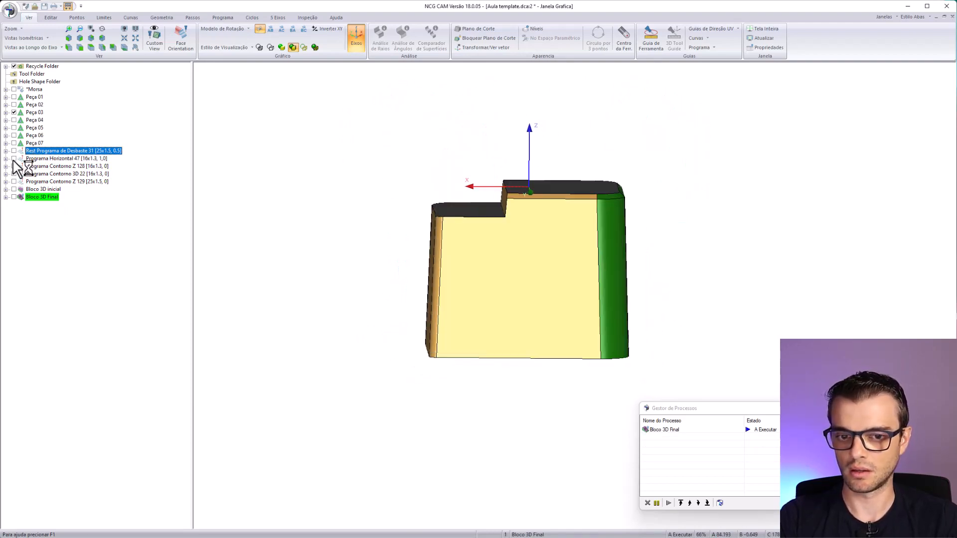
left_click(14, 159)
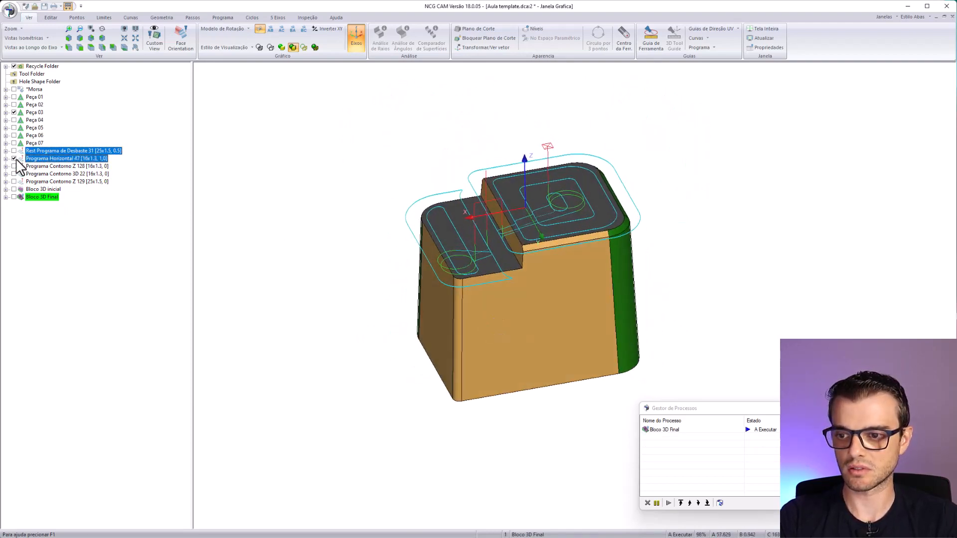
left_click(14, 159)
- Review the Programa Contorno Z 128 and Programa Contorno 3D 22 toolpaths on the green walls and upper edge
left_click(14, 166)
middle_click_drag(530, 401, 315, 326)
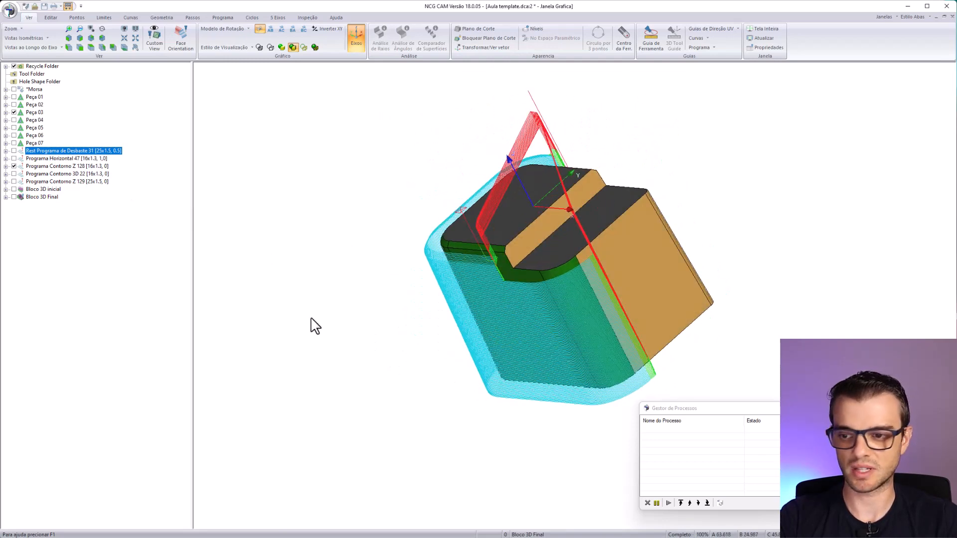
left_click(14, 166)
middle_click_drag(448, 279, 580, 219)
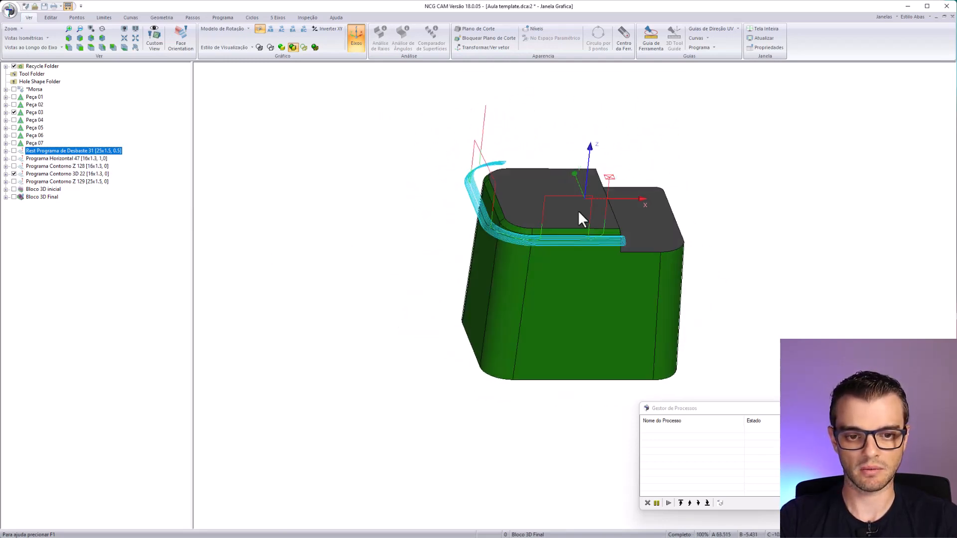
- Display the Programa Contorno Z 129 toolpath, examine its passes on the orange walls, and hide it
left_click(14, 182)
middle_click_drag(622, 299, 598, 224)
middle_click_drag(529, 289, 542, 250)
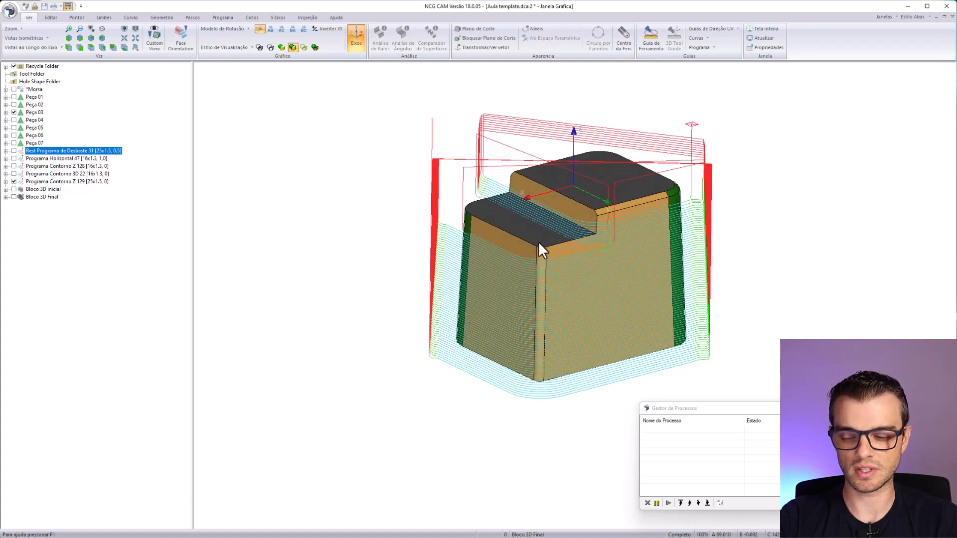
left_click(14, 182)
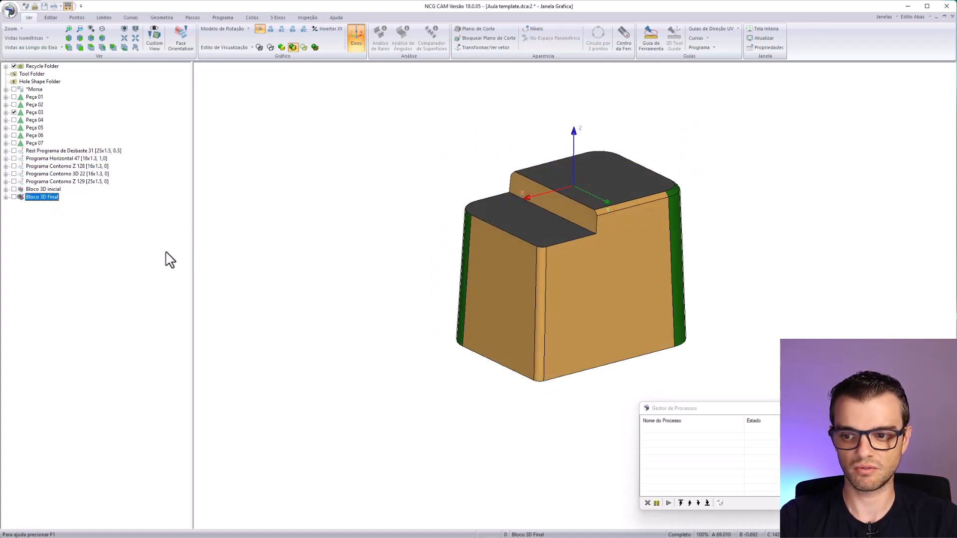
- Display Bloco 3D Final for Peça 03, inspect its machined surfaces from several sides, and hide it
left_click(14, 197)
middle_click_drag(588, 299, 638, 305)
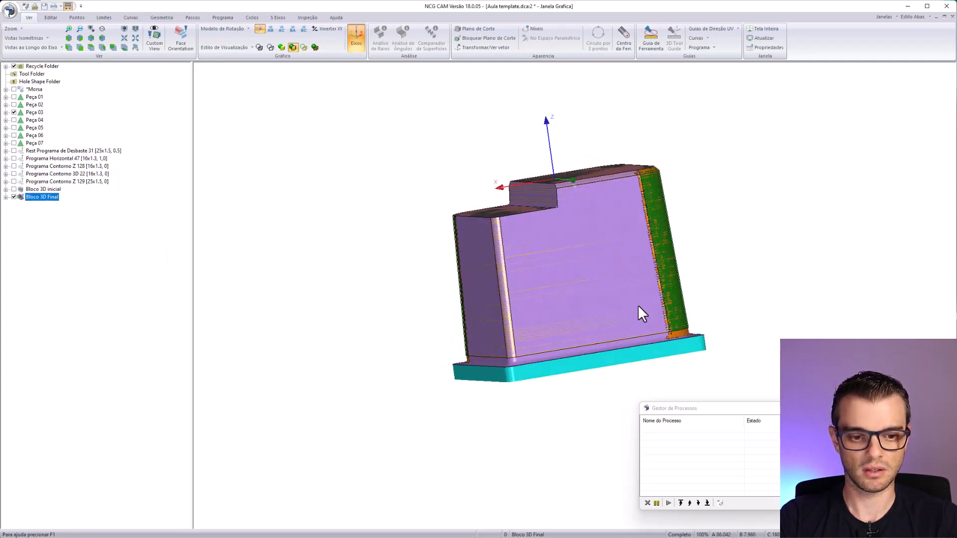
scroll(567, 245, "up", 4)
middle_click_drag(545, 274, 164, 188)
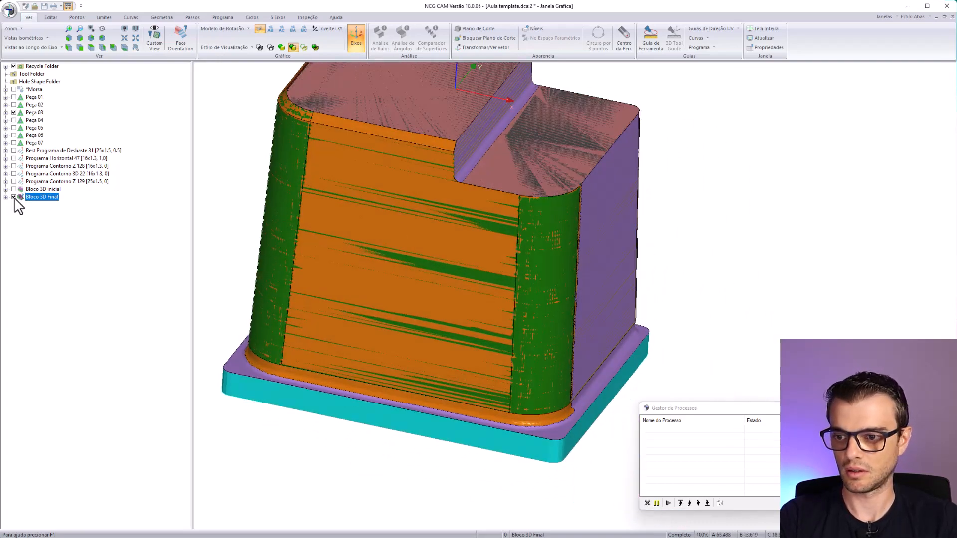
left_click(14, 197)
- Delete the programs and 3D blocks generated for Peça 03, and display Peça 04 in its place
key("Delete")
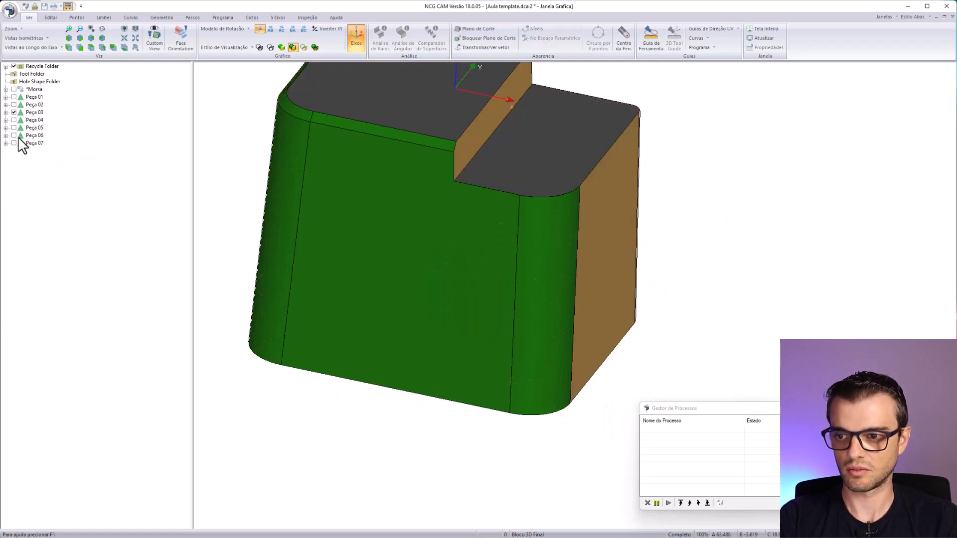
left_click(14, 112)
left_click(14, 119)
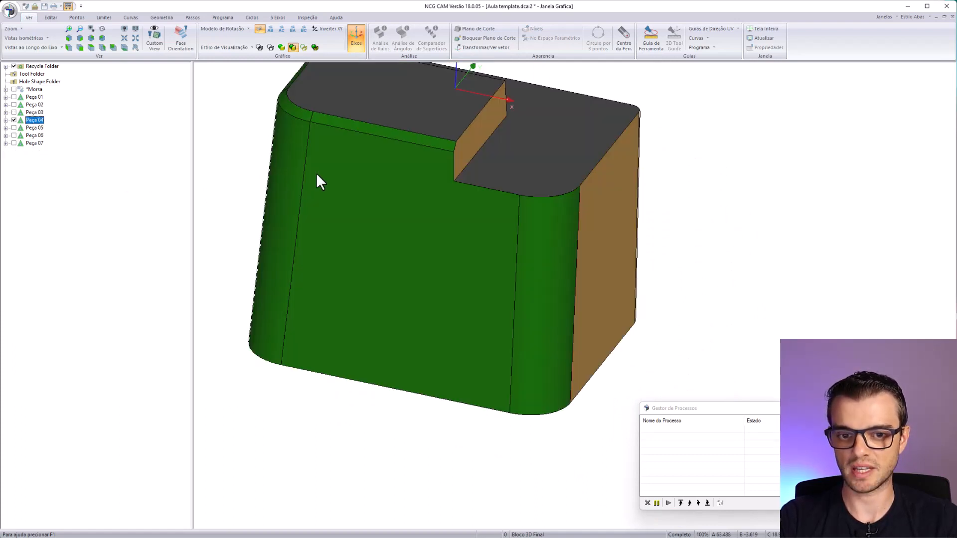
scroll(597, 228, "down", 4)
middle_click_drag(564, 254, 543, 287)
- Run the Usinagem de Postiços macro from the aula 1 folder on Peça 04
left_click(9, 10)
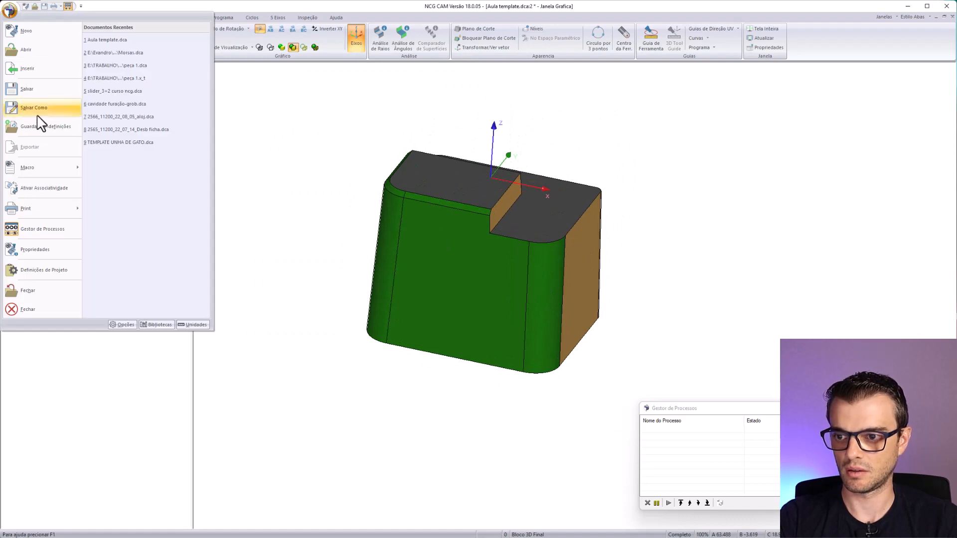
mouse_move(37, 174)
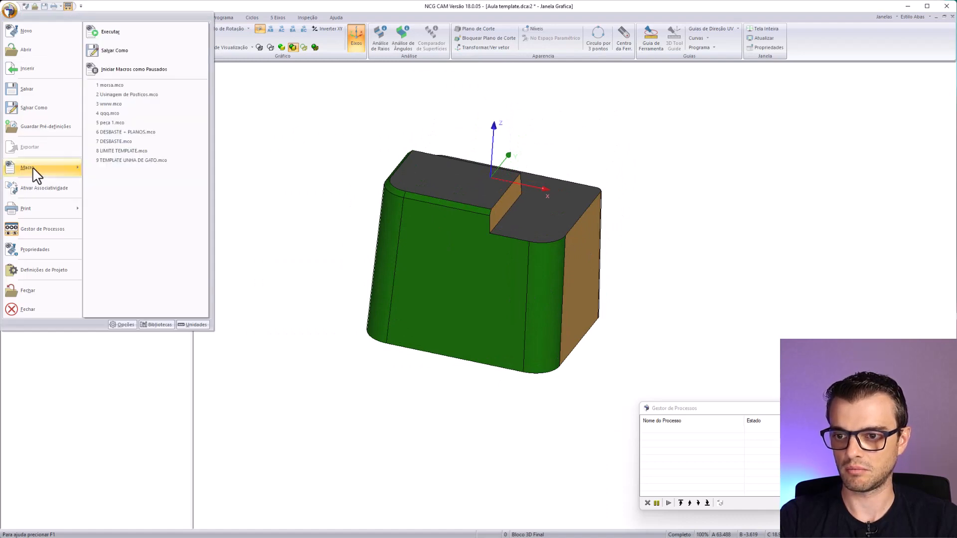
left_click(114, 51)
double_click(401, 215)
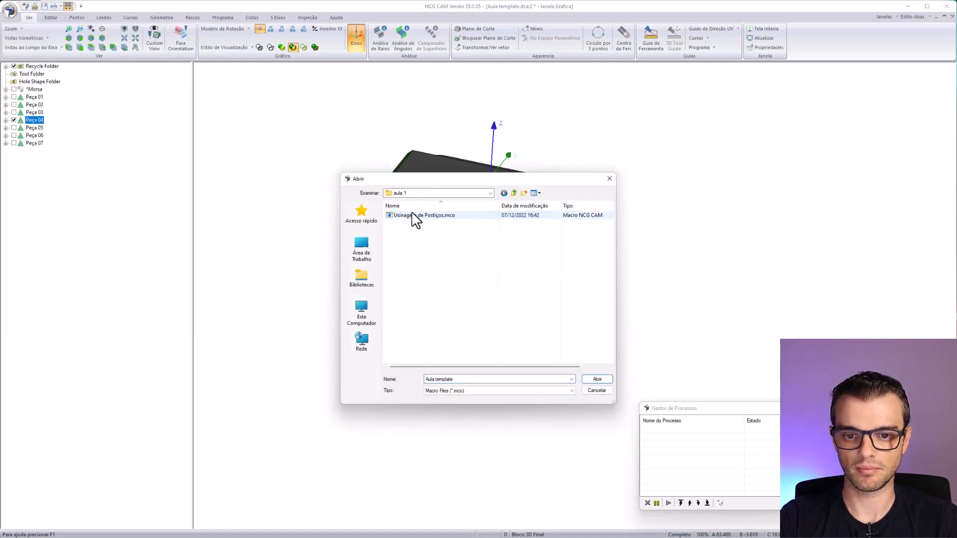
double_click(427, 216)
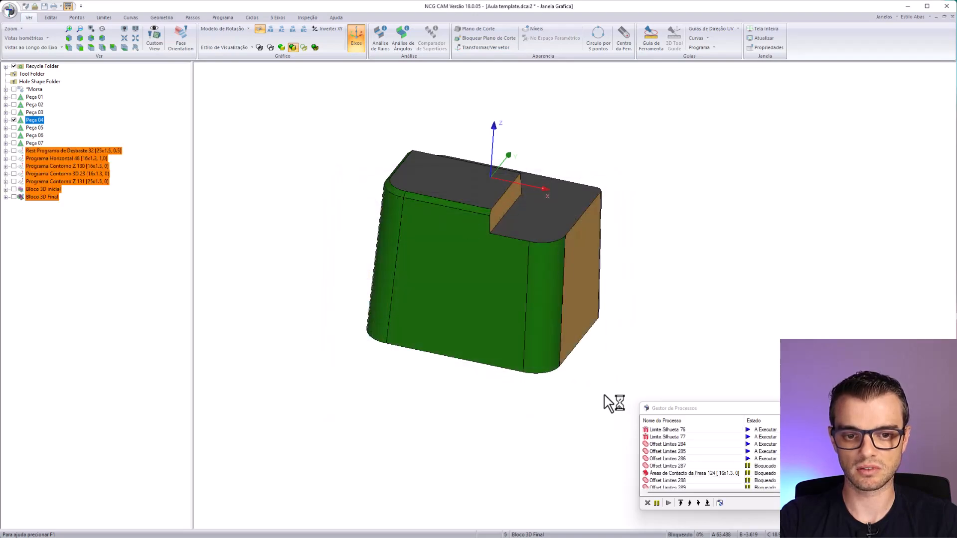
- Display the Rest Programa de Desbaste 32 toolpath around Peça 04, examine its roughing passes, and hide it
left_click(14, 150)
middle_click_drag(512, 278, 644, 130)
middle_click_drag(573, 319, 633, 270)
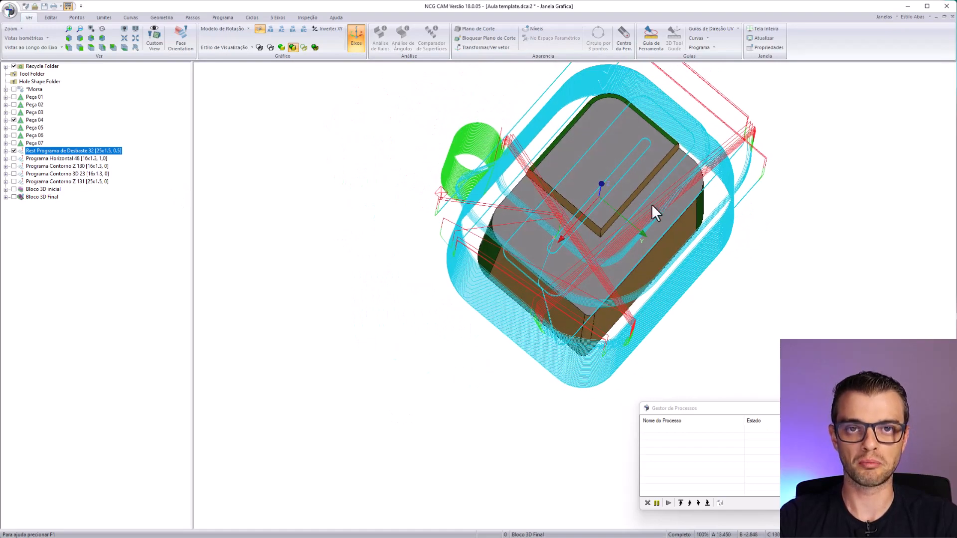
middle_click_drag(667, 163, 582, 241)
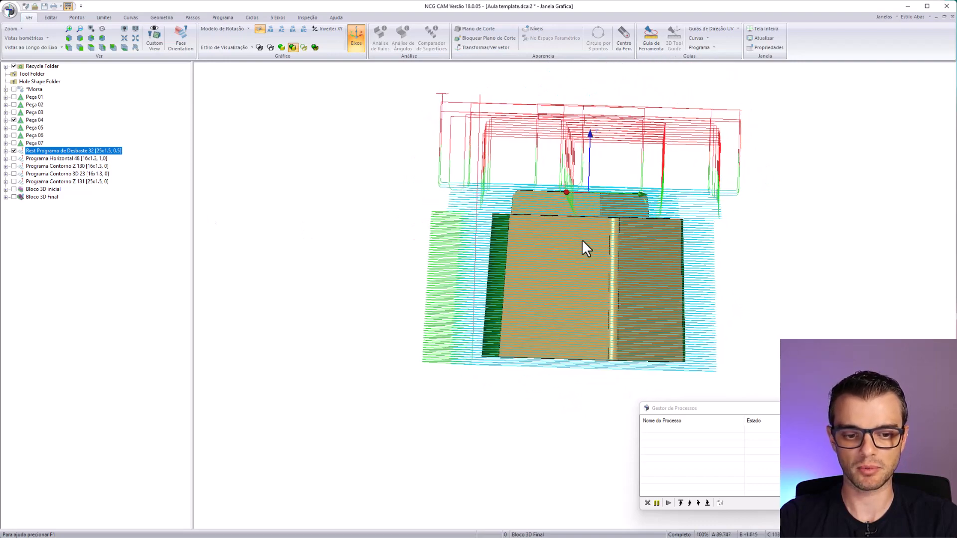
left_click(6, 151)
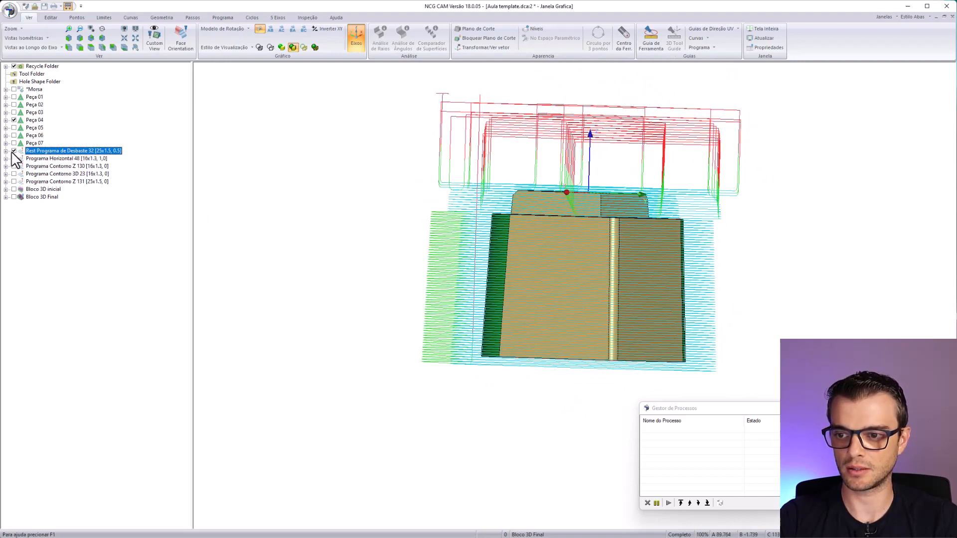
left_click(14, 151)
- Review the Programa Horizontal 48 and Programa Contorno Z 130 toolpaths on Peça 04, one after the other
middle_click_drag(779, 308, 585, 400)
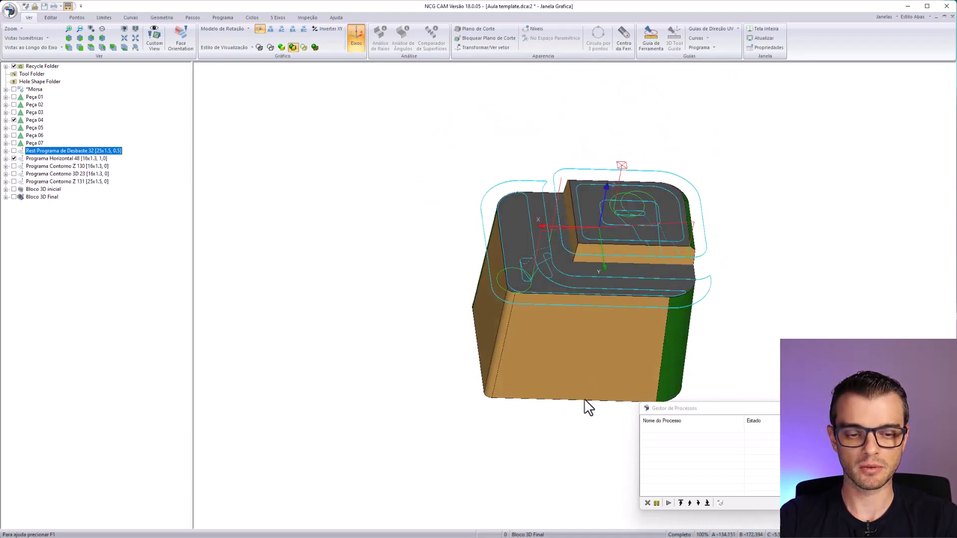
middle_click_drag(640, 278, 623, 289)
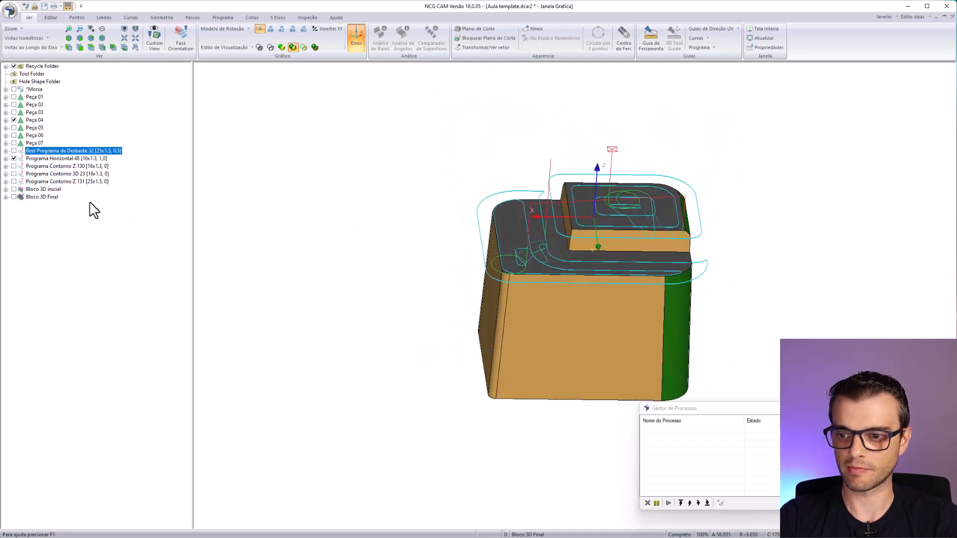
left_click(14, 166)
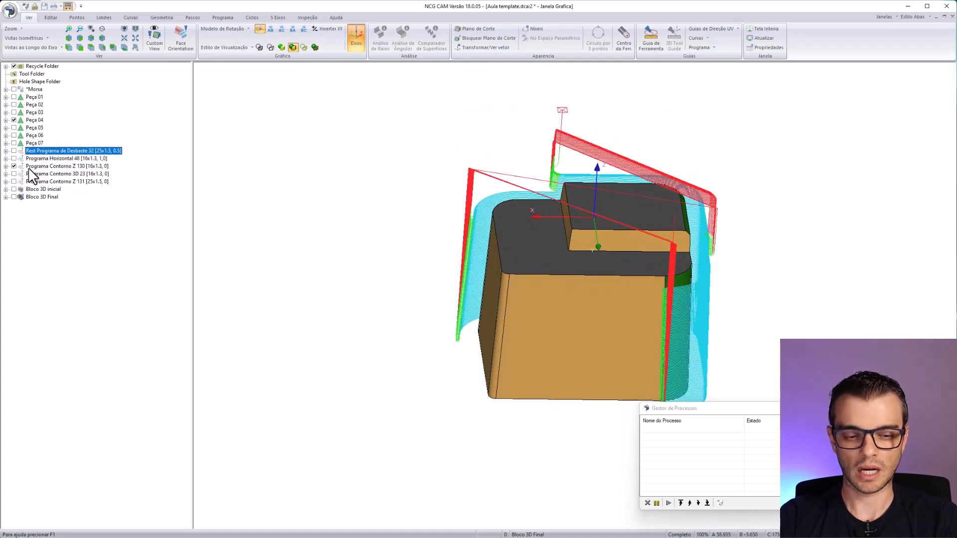
middle_click_drag(739, 266, 427, 284)
left_click(14, 166)
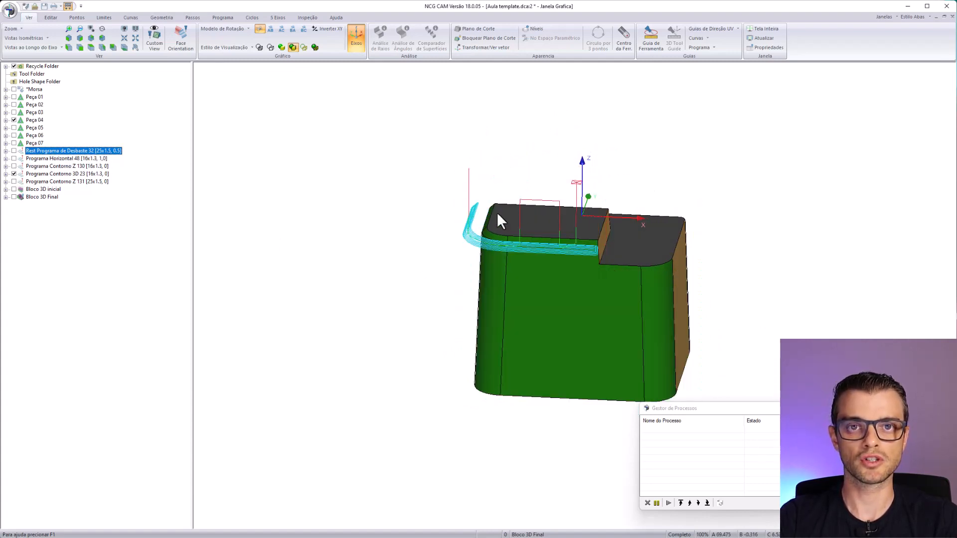
- Review the Programa Contorno 3D 23 and Programa Contorno Z 131 toolpaths on Peça 04, and hide both
middle_click_drag(498, 213, 493, 314)
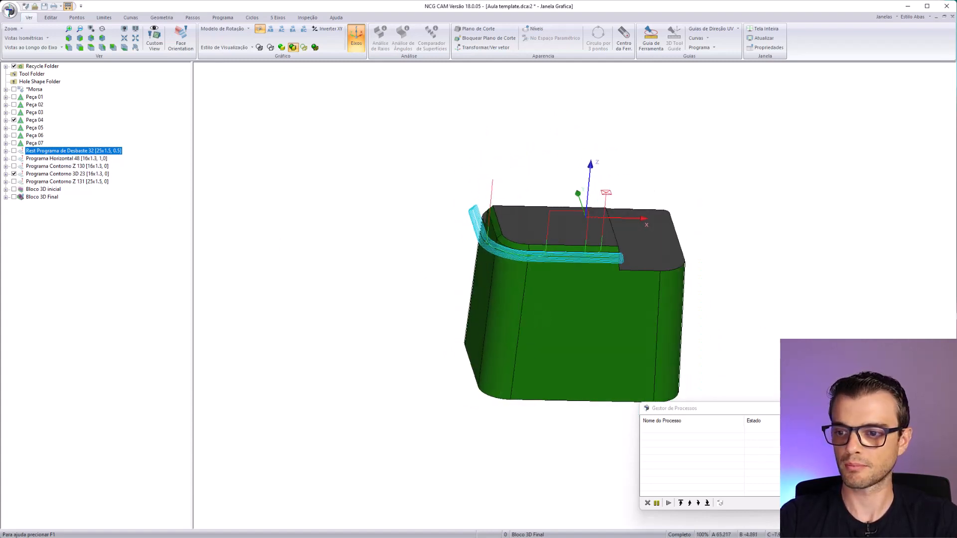
left_click(14, 182)
middle_click_drag(563, 349, 528, 319)
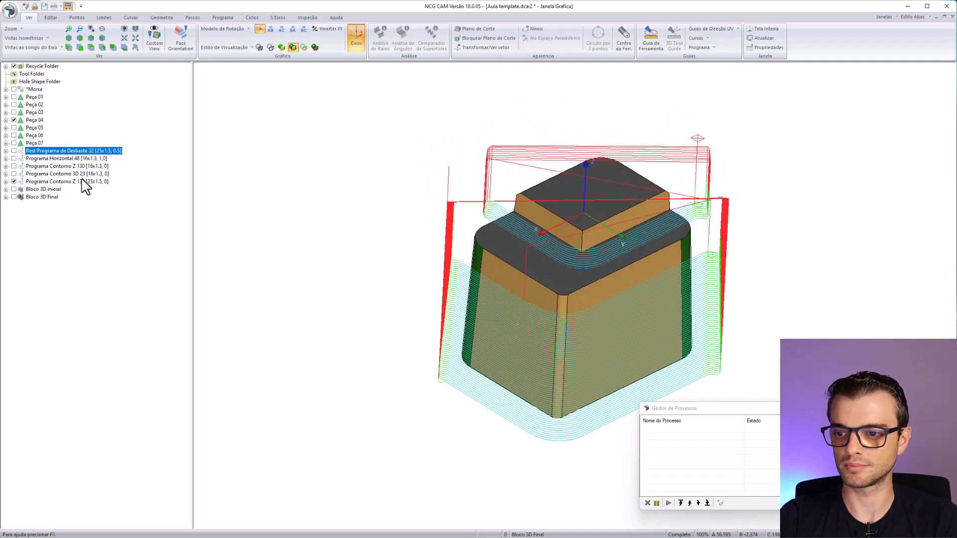
left_click(14, 181)
- Display Bloco 3D Final for Peça 04 and inspect its machined surfaces from several sides
left_click(14, 197)
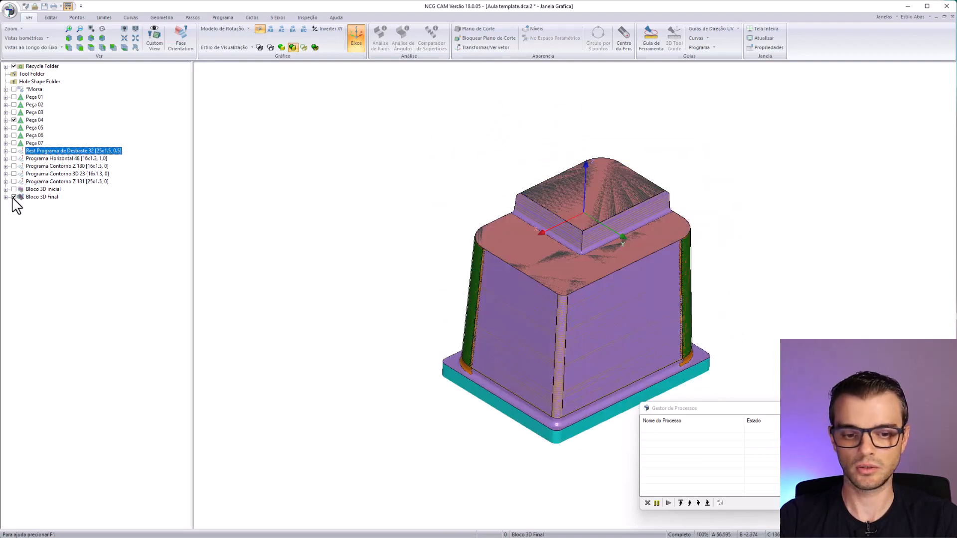
middle_click_drag(587, 299, 576, 370)
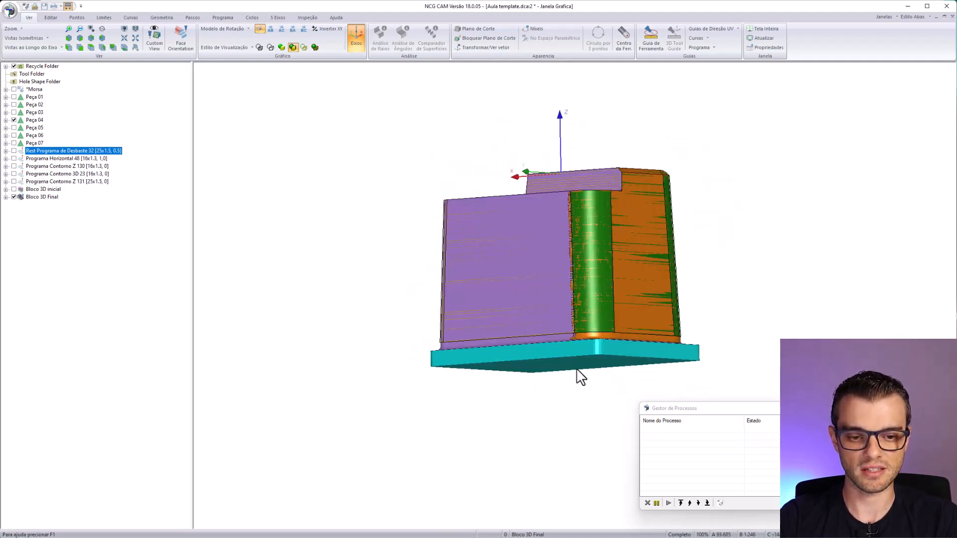
scroll(576, 370, "up", 3)
middle_click_drag(693, 208, 585, 148)
scroll(486, 272, "down", 2)
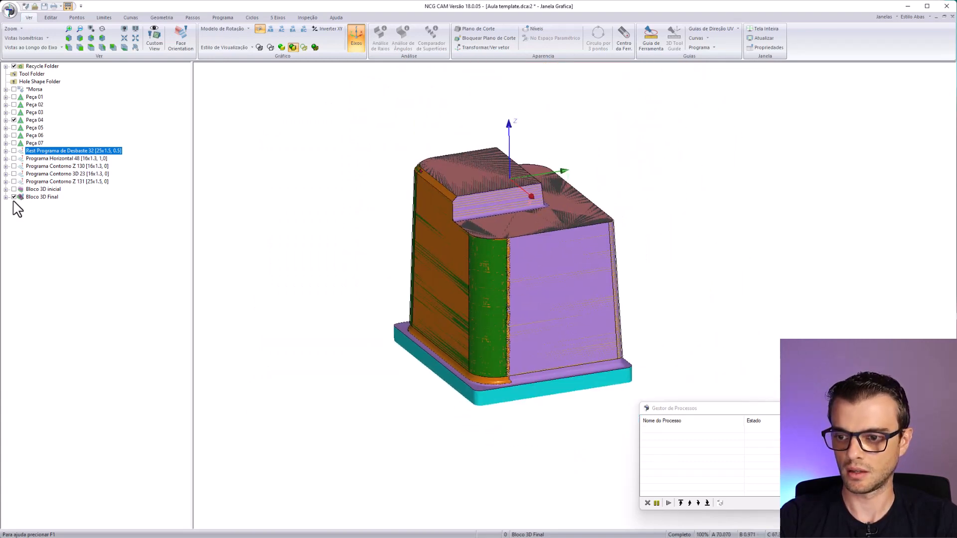
- Delete the programs and 3D blocks generated for Peça 04, and display Peça 05 in its place
left_click(43, 151, "shift")
key("Delete")
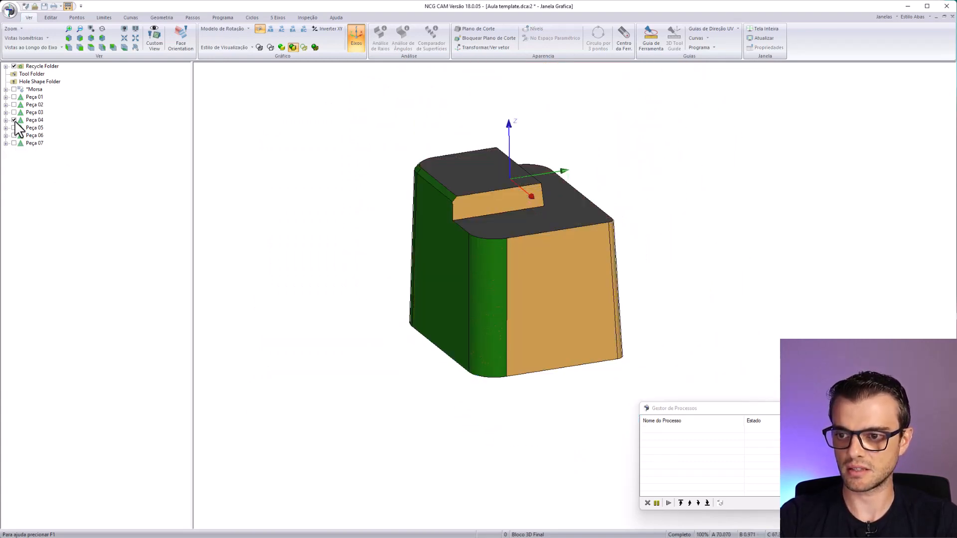
left_click(14, 121)
left_click(14, 127)
middle_click_drag(653, 366, 556, 244)
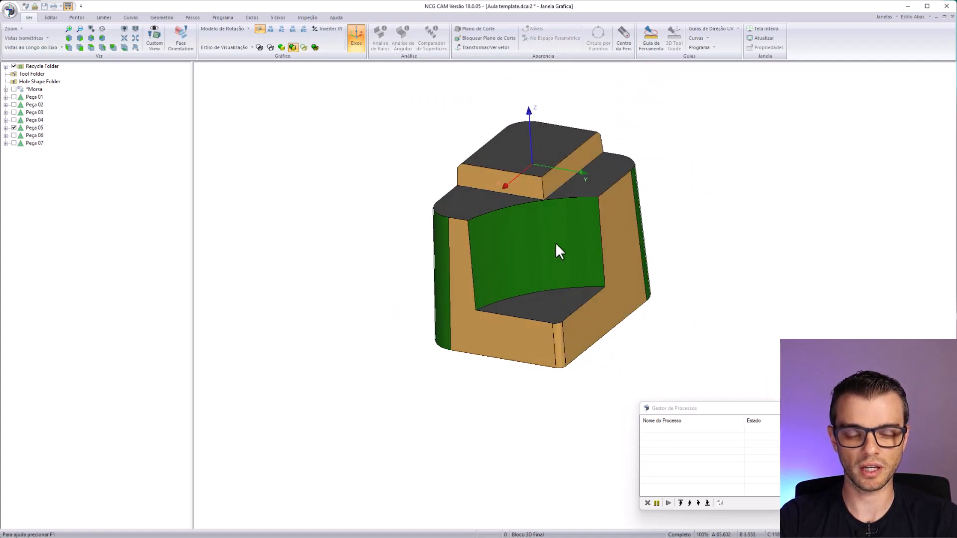
middle_click_drag(444, 301, 460, 282)
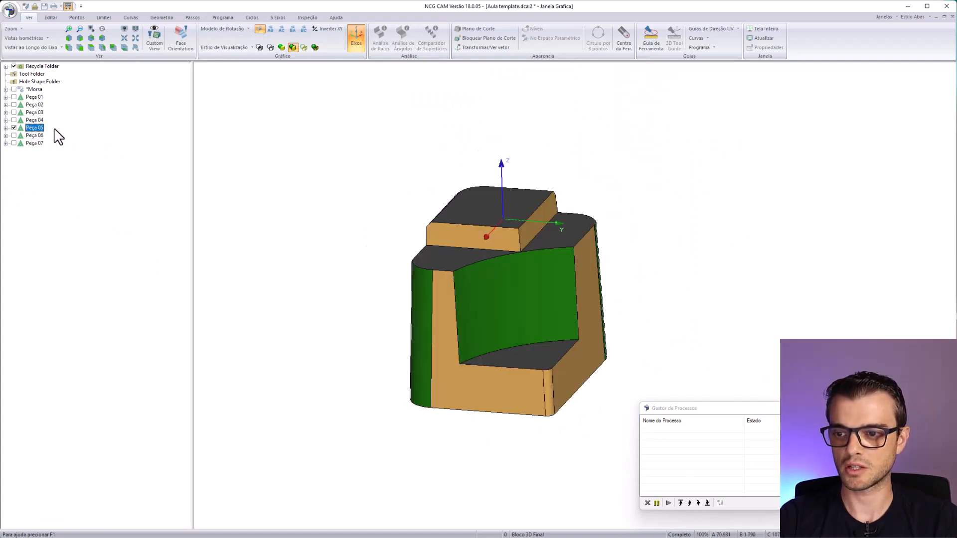
- Run the Usinagem de Postiços macro from the aula 1 folder on Peça 05
left_click(10, 10)
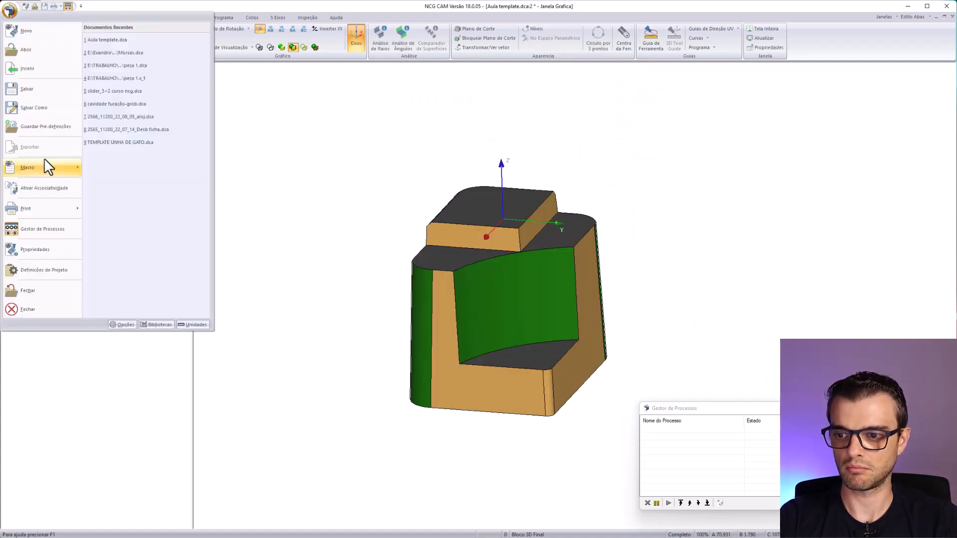
mouse_move(50, 168)
left_click(119, 35)
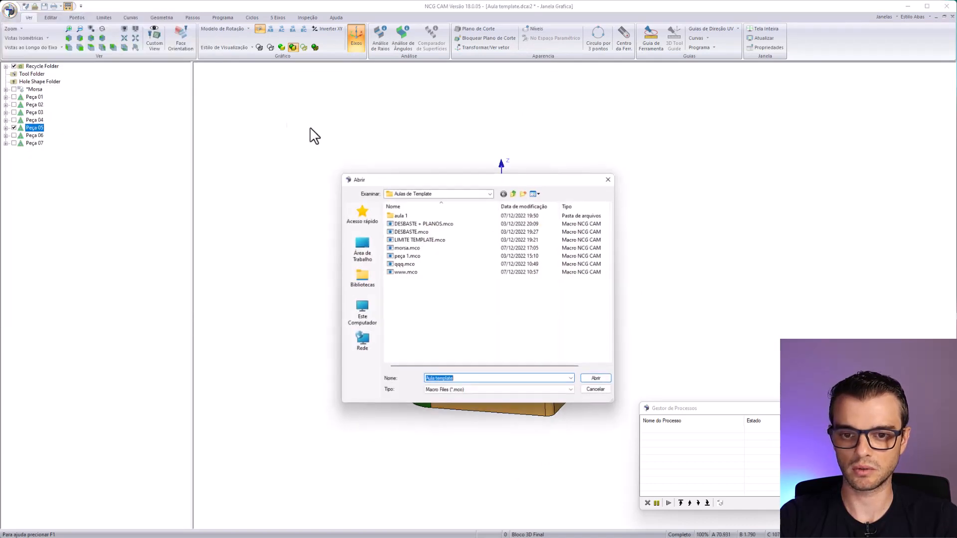
double_click(413, 214)
double_click(417, 218)
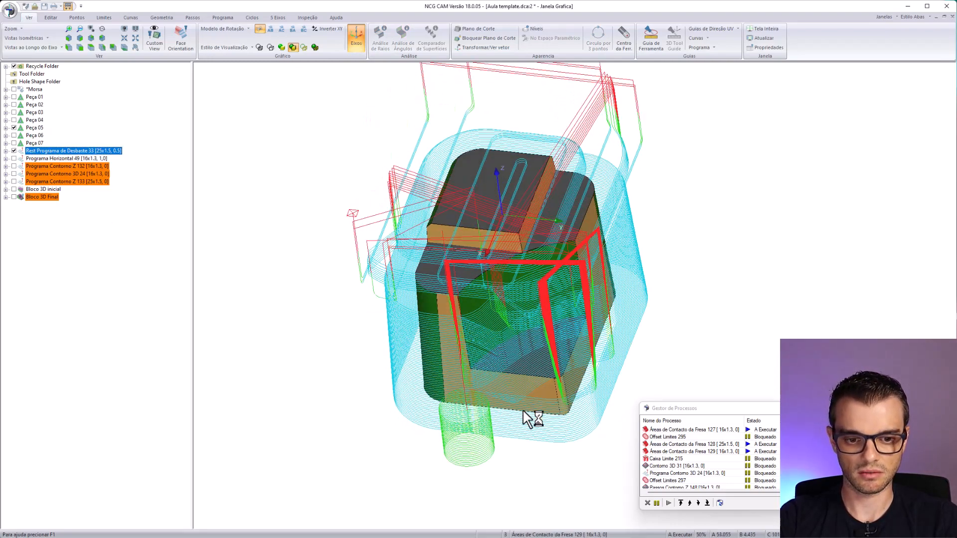
- Inspect the Rest Programa de Desbaste 33 roughing toolpath around Peça 05 from several sides
middle_click_drag(629, 351, 603, 447)
scroll(588, 393, "up", 3)
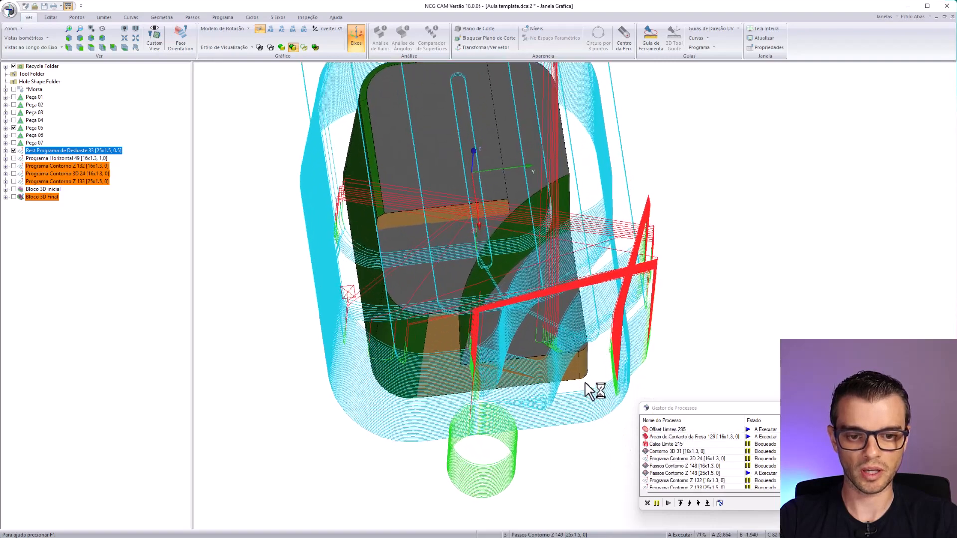
middle_click_drag(586, 382, 502, 187)
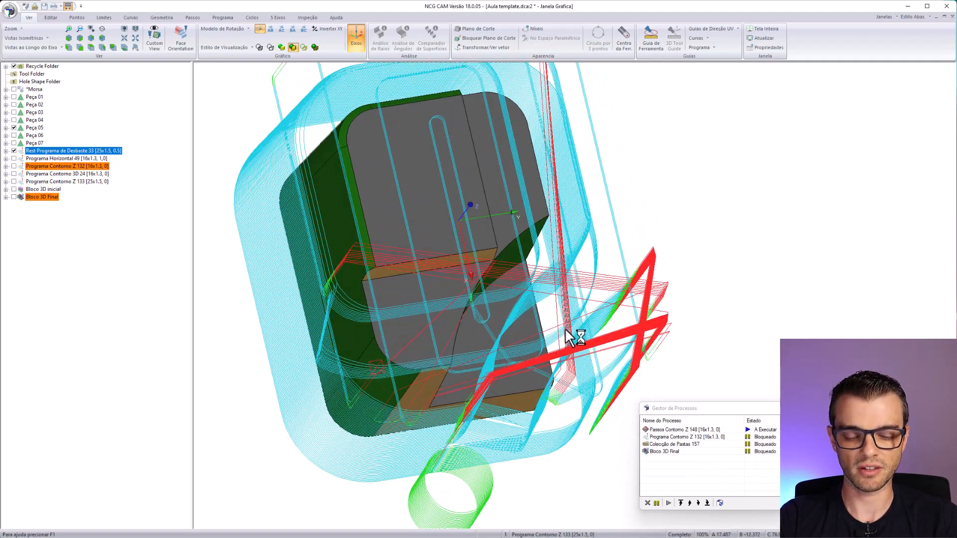
middle_click_drag(565, 328, 501, 312)
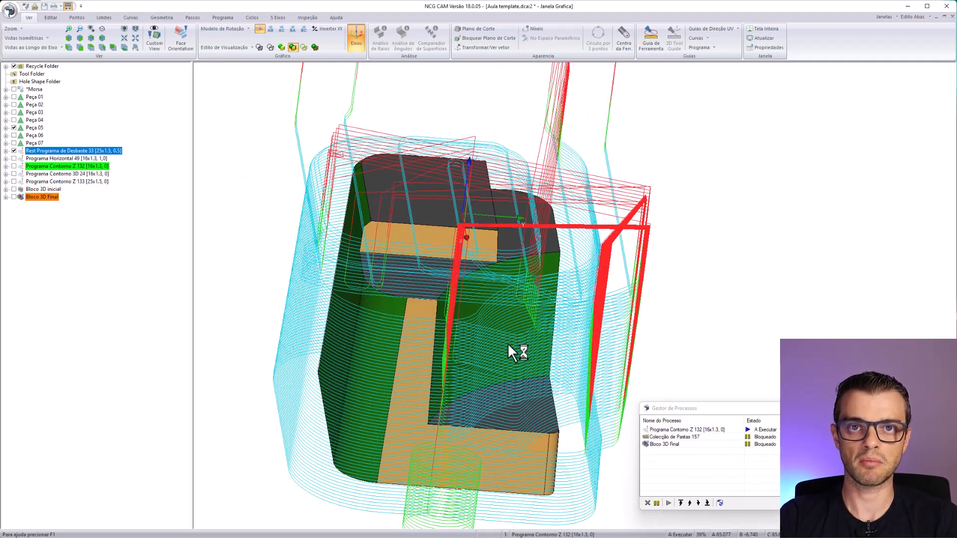
middle_click_drag(457, 348, 419, 384)
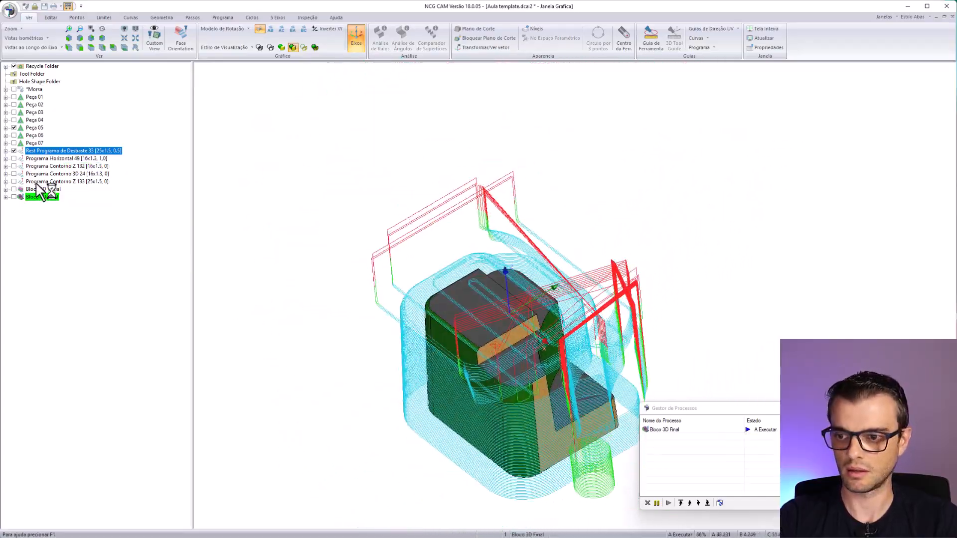
- Hide the roughing toolpath and review Programa Horizontal 49 and Programa Contorno Z 132 on Peça 05, one after the other
left_click(14, 150)
left_click(14, 159)
middle_click_drag(398, 279, 443, 333)
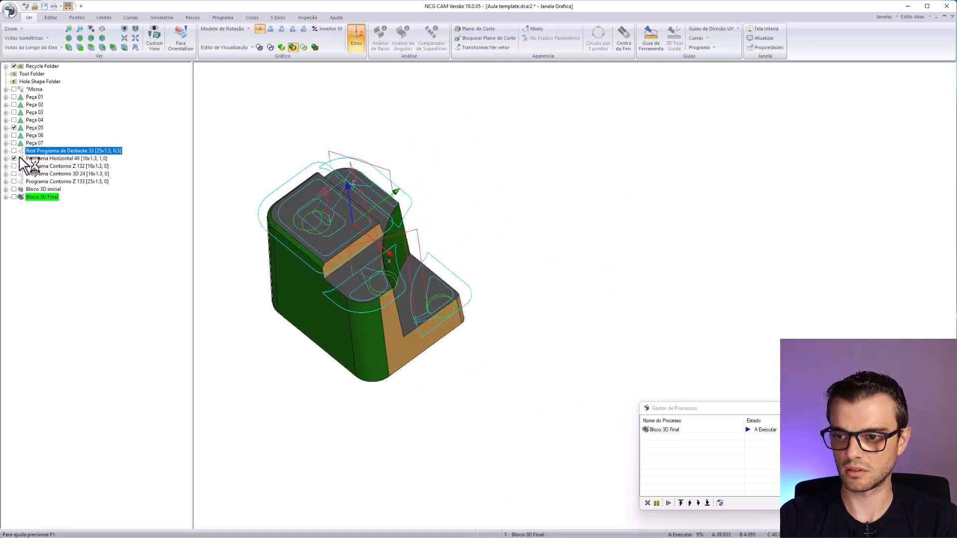
left_click(14, 166)
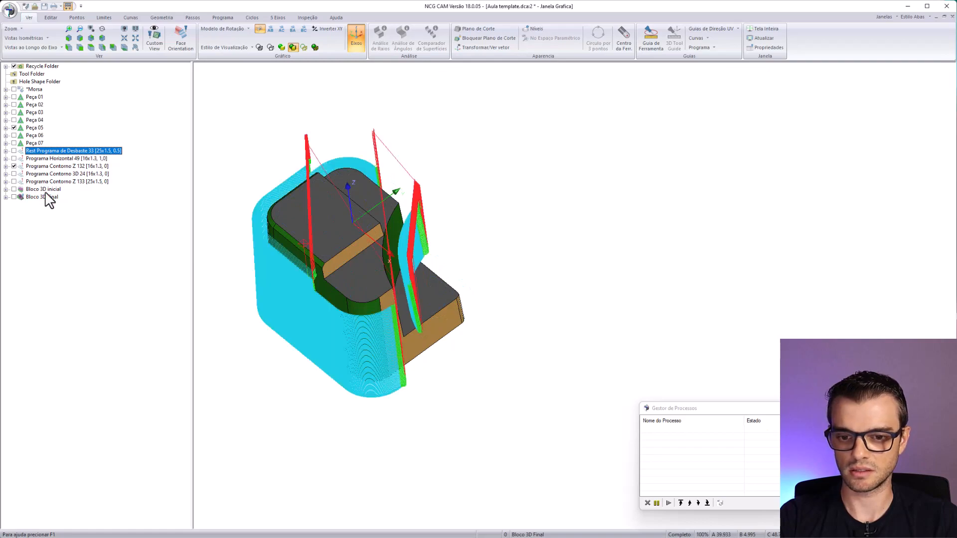
middle_click_drag(225, 299, 432, 164)
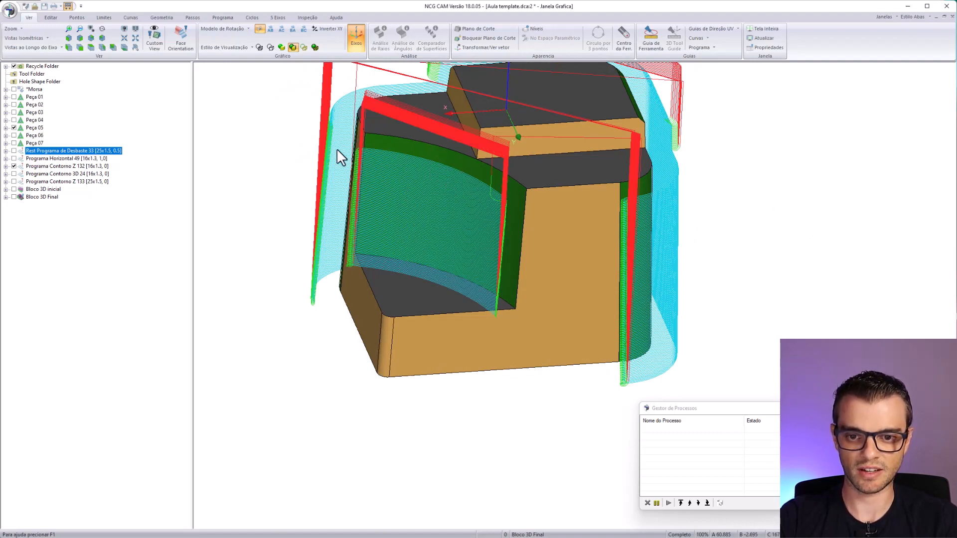
middle_click_drag(352, 235, 498, 221)
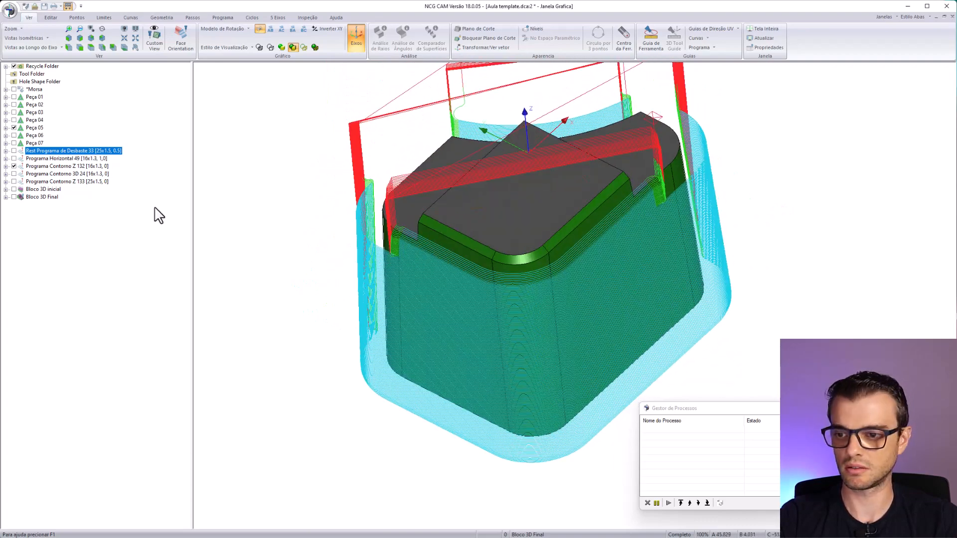
- Hide Programa Contorno Z 132 and review the Programa Contorno 3D 24 and Programa Contorno Z 133 toolpaths on Peça 05
left_click(14, 166)
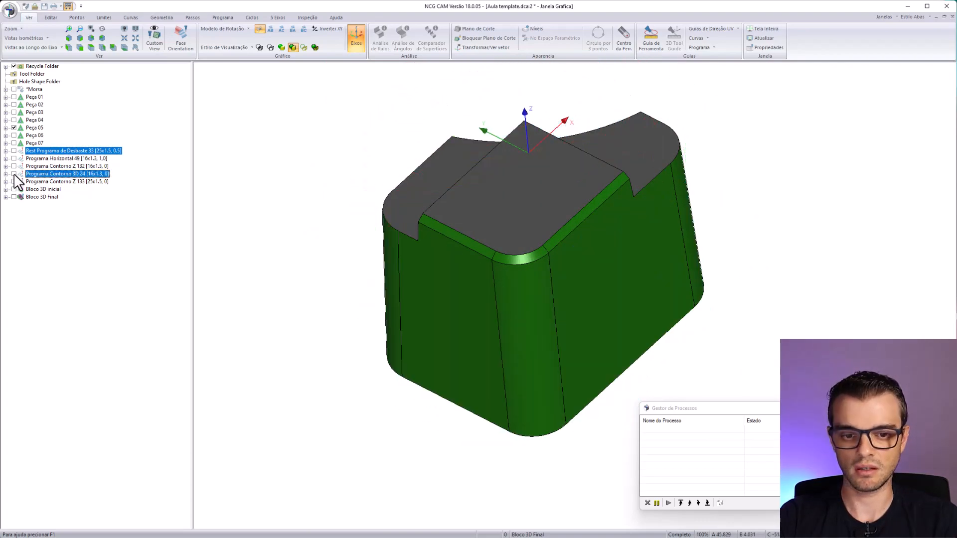
left_click(14, 173)
middle_click_drag(551, 334, 724, 370)
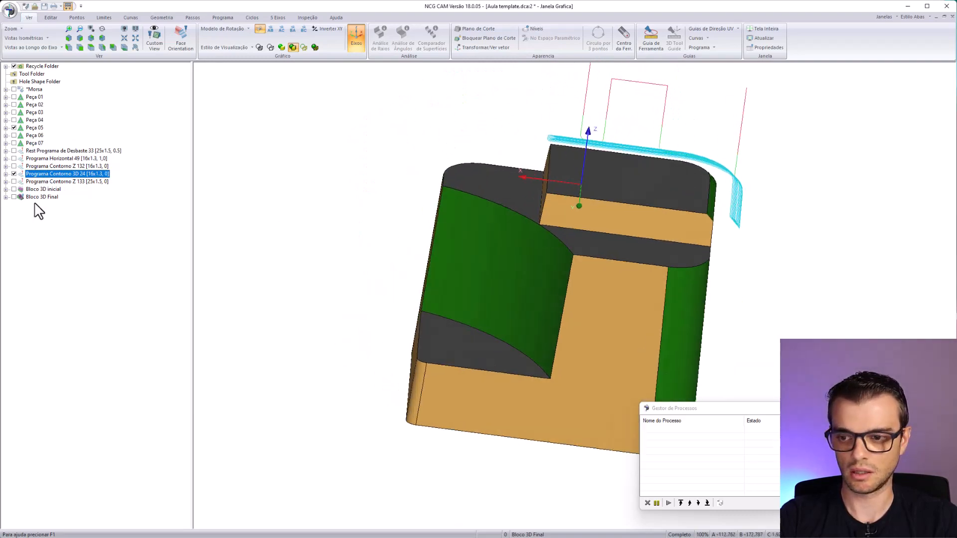
left_click(14, 181)
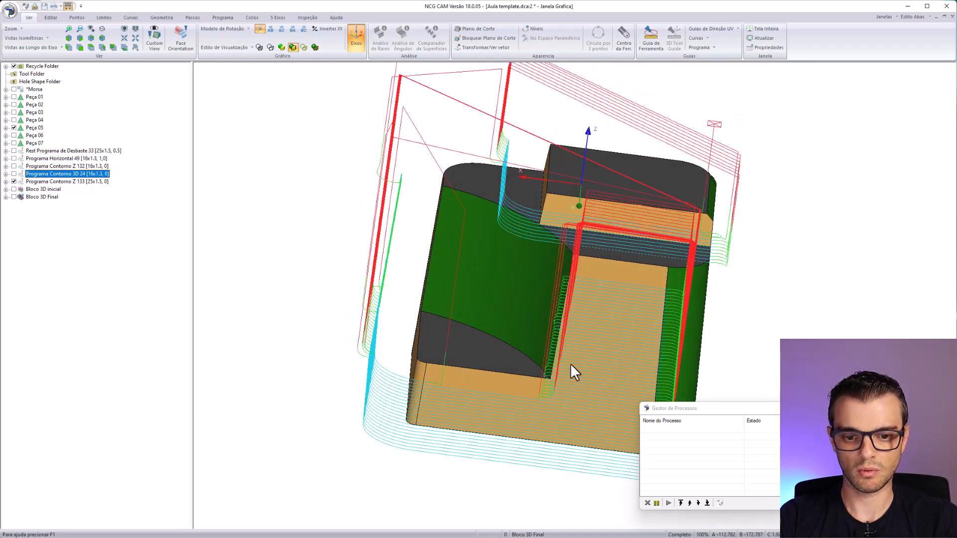
middle_click_drag(571, 364, 414, 319)
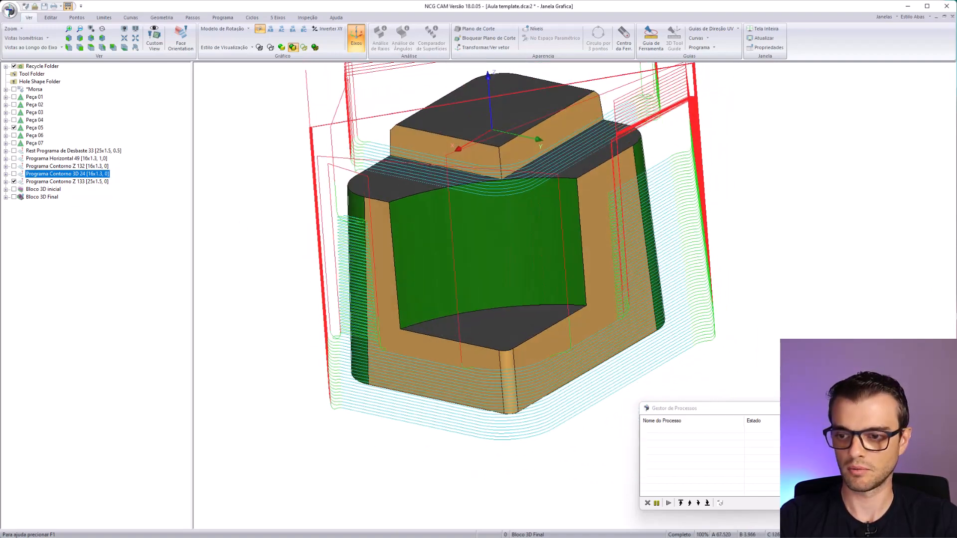
- Display Bloco 3D Final for Peça 05 without any toolpath and inspect its machined surfaces from several sides
left_click(14, 182)
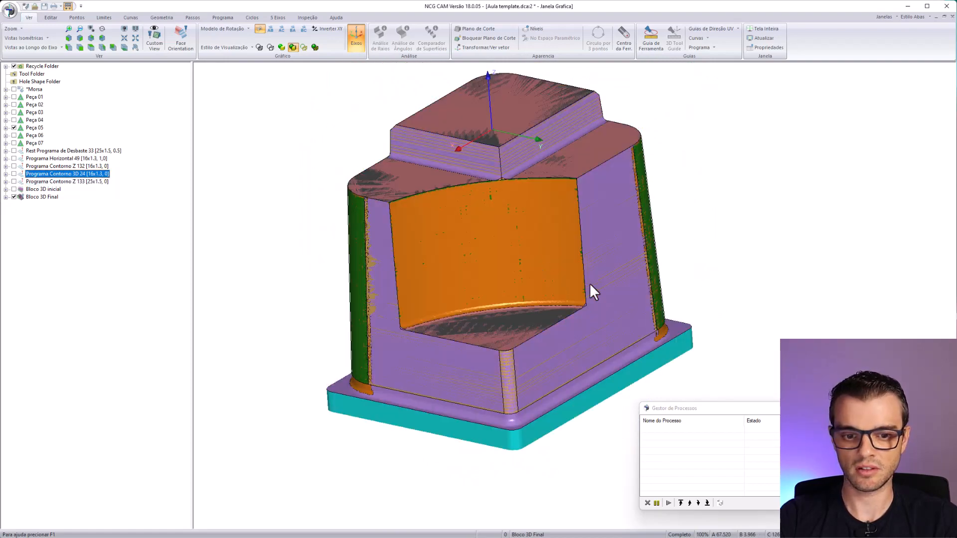
middle_click_drag(590, 286, 572, 234)
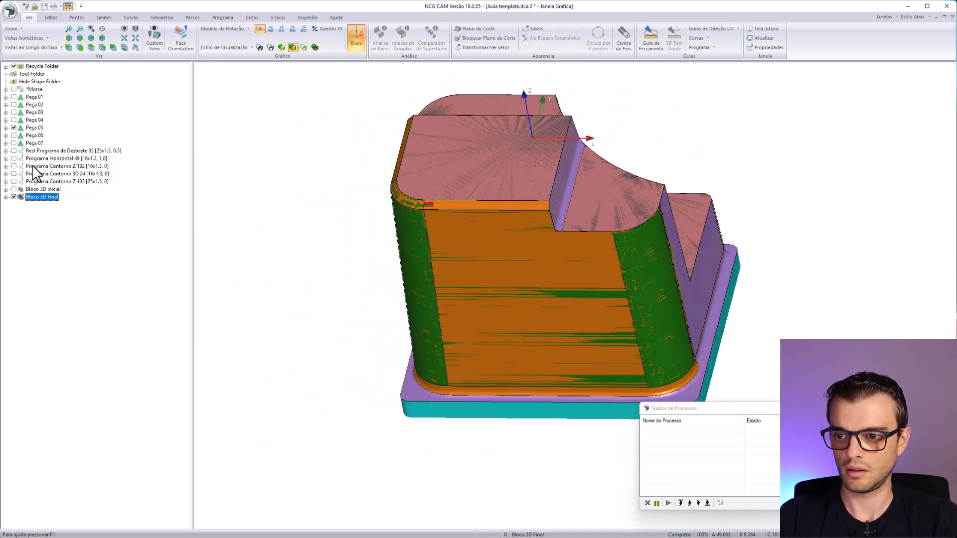
- Delete the programs and 3D blocks generated for Peça 05, and display Peça 06 in its place
key("Delete")
left_click(6, 127)
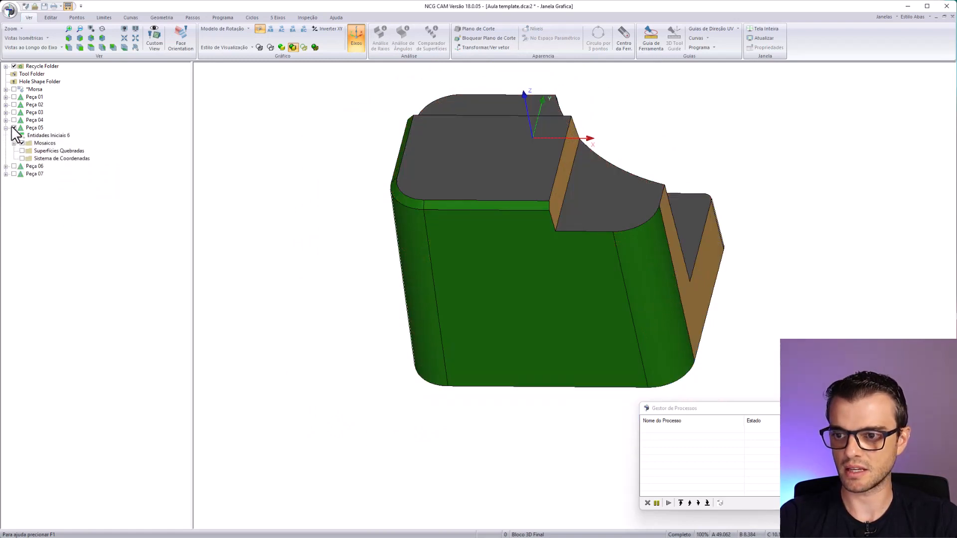
left_click(14, 127)
left_click(14, 135)
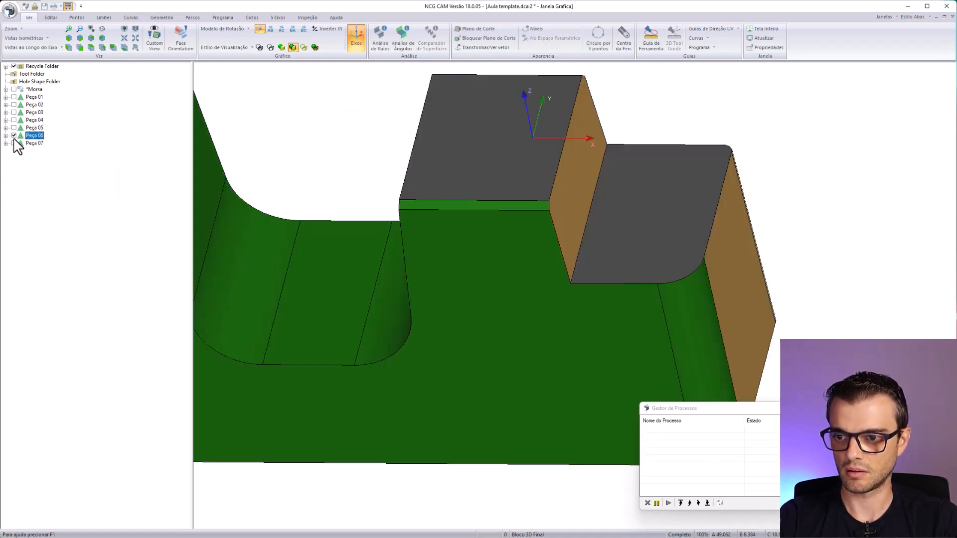
scroll(508, 335, "down", 3)
middle_click_drag(509, 335, 530, 186)
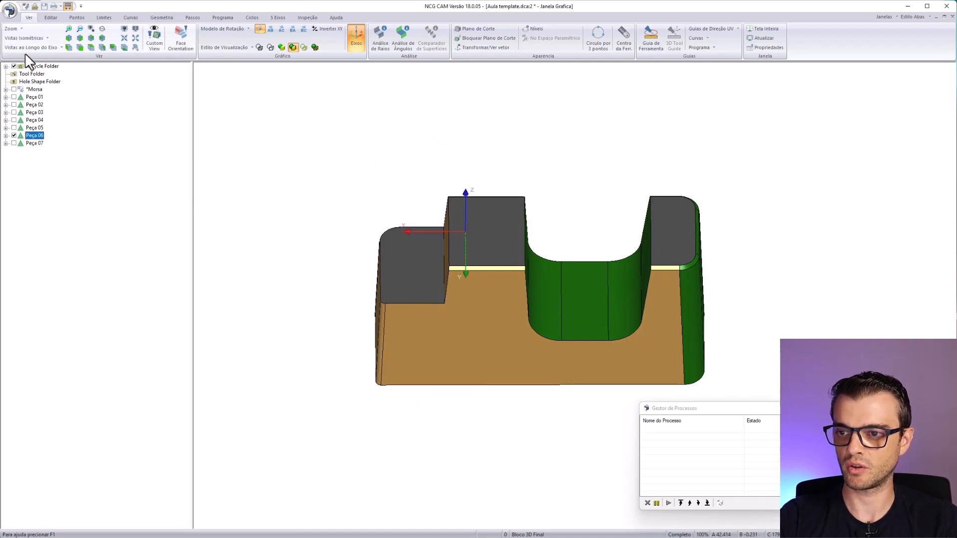
- Run the Usinagem de Postiços macro from the aula 1 folder on Peça 06
left_click(9, 10)
mouse_move(60, 169)
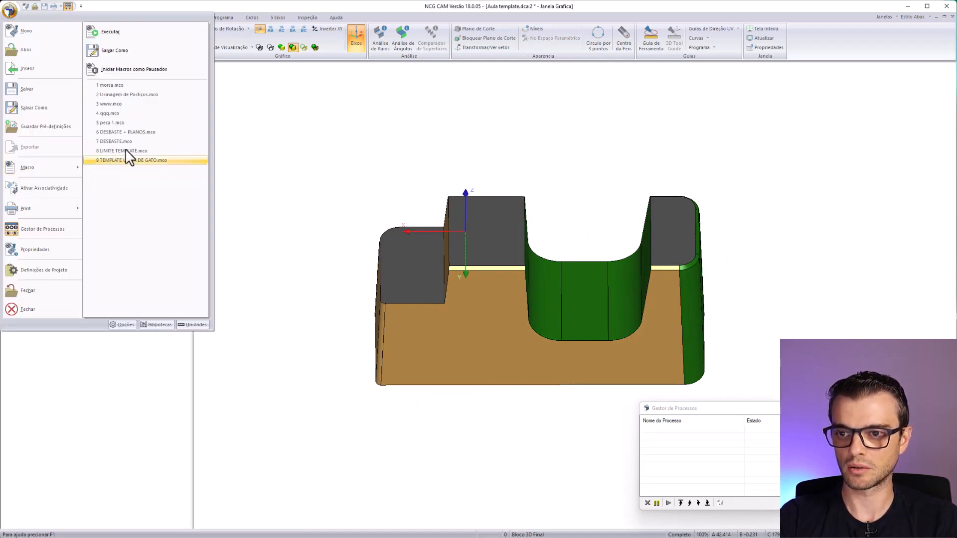
left_click(119, 38)
double_click(416, 218)
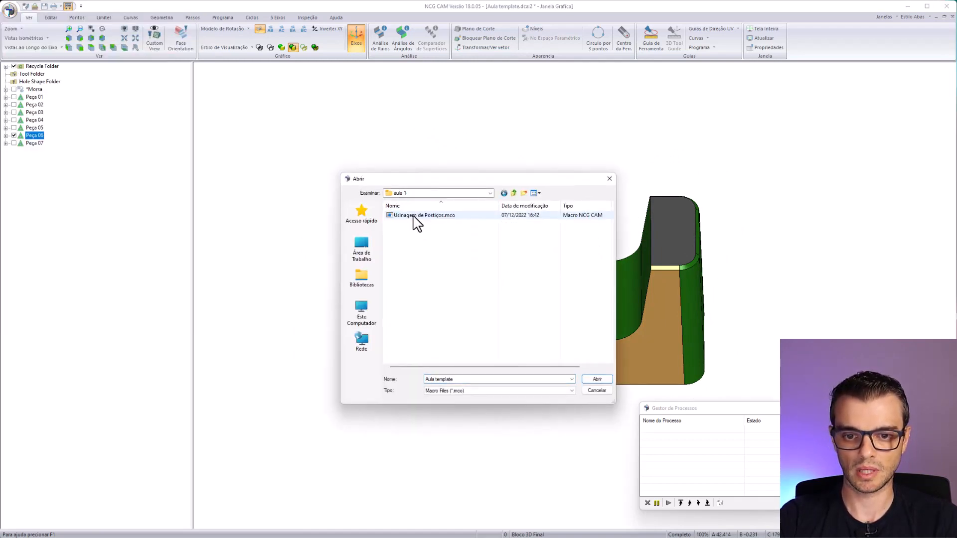
double_click(414, 216)
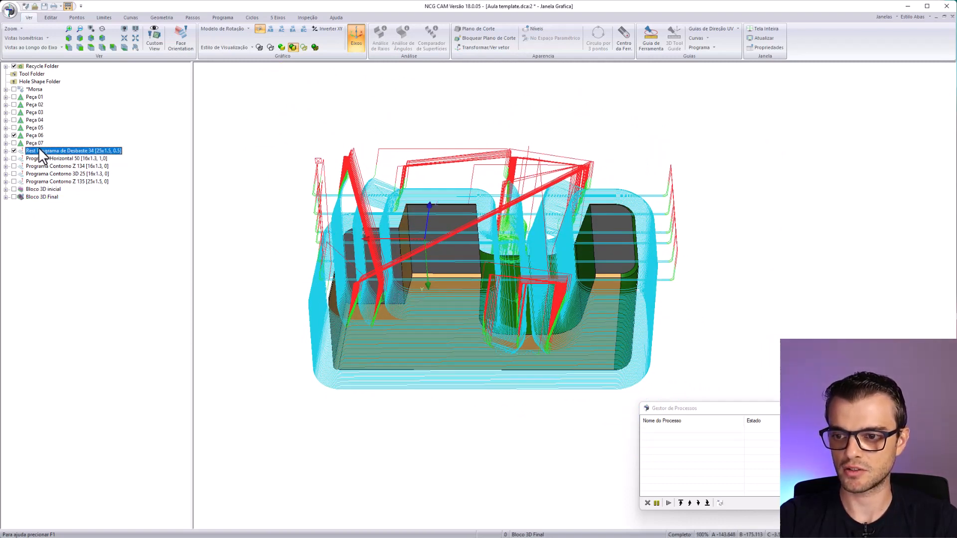
- Simulate cutting Bloco 3D inicial with Rest Programa de Desbaste 34, raising the feed to 3115% and 4000%, and close the simulation
right_click(40, 189)
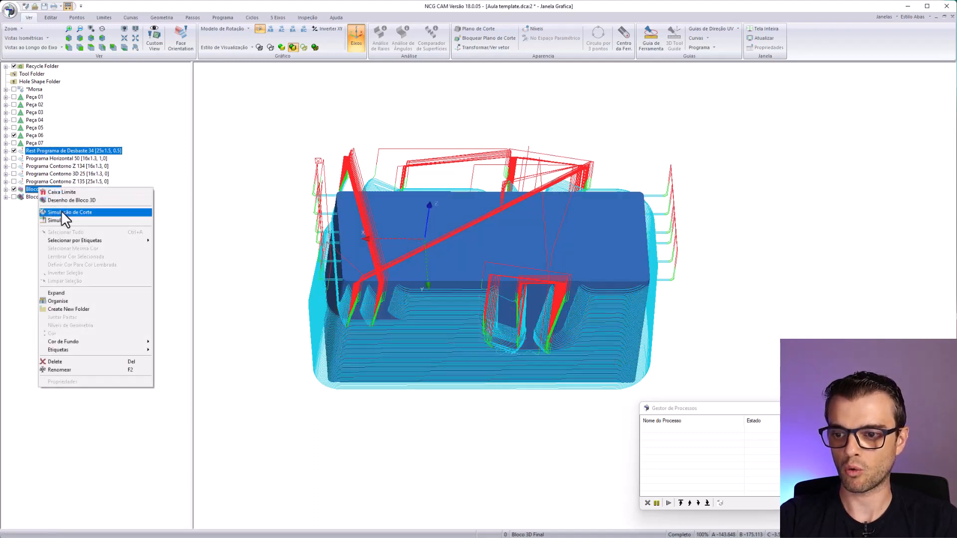
left_click(82, 213)
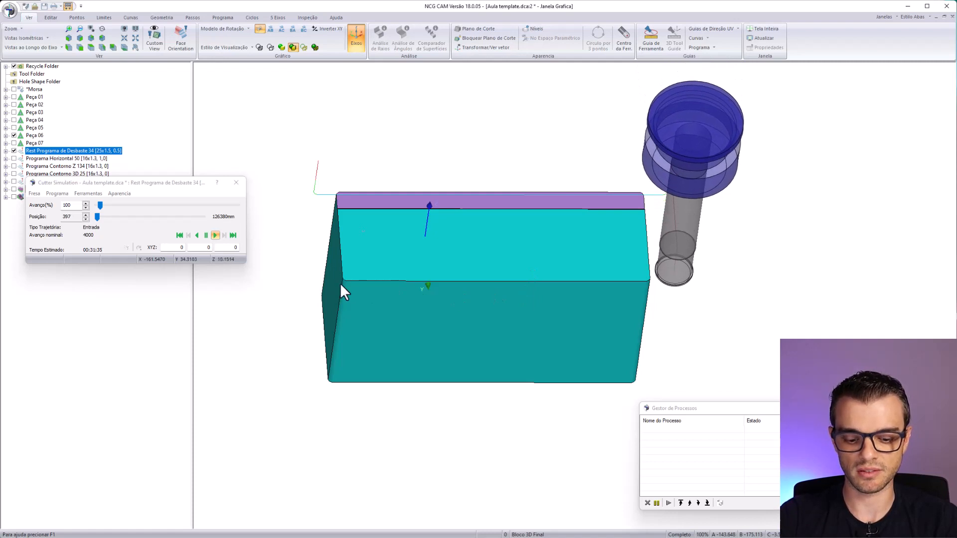
left_click_drag(99, 205, 207, 210)
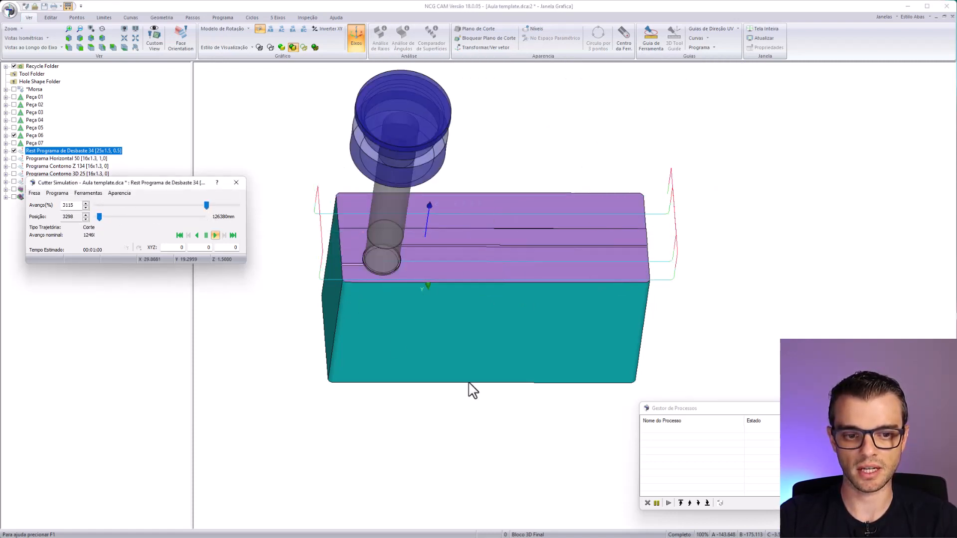
middle_click_drag(593, 391, 422, 383)
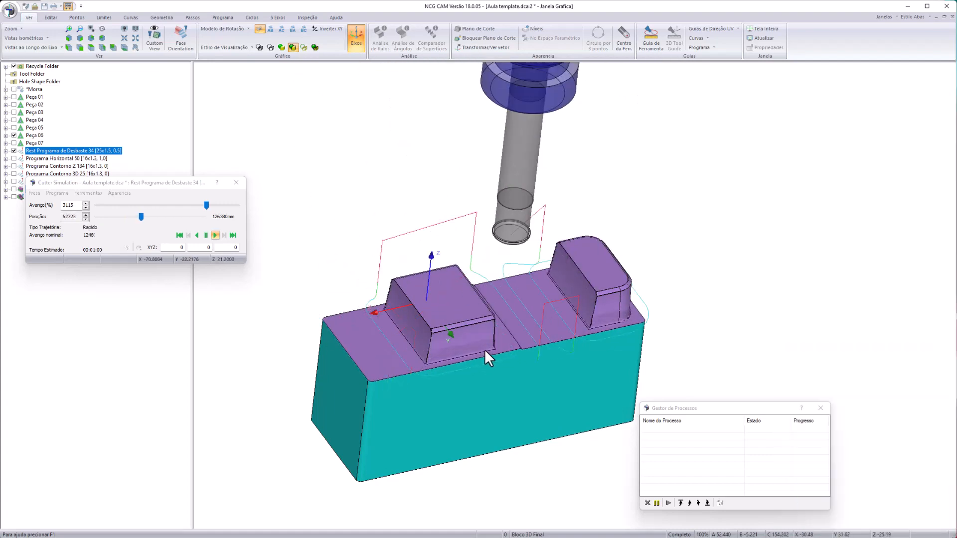
left_click_drag(206, 204, 241, 207)
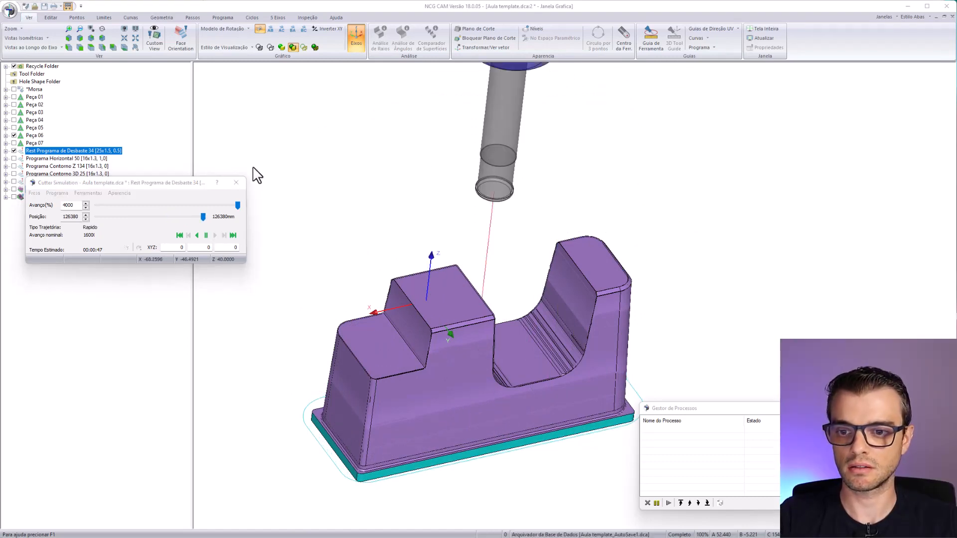
left_click(236, 184)
- Hide Rest Programa de Desbaste 34, review the Programa Horizontal 50 toolpath on the flat faces of Peça 06, and hide it
left_click(14, 151)
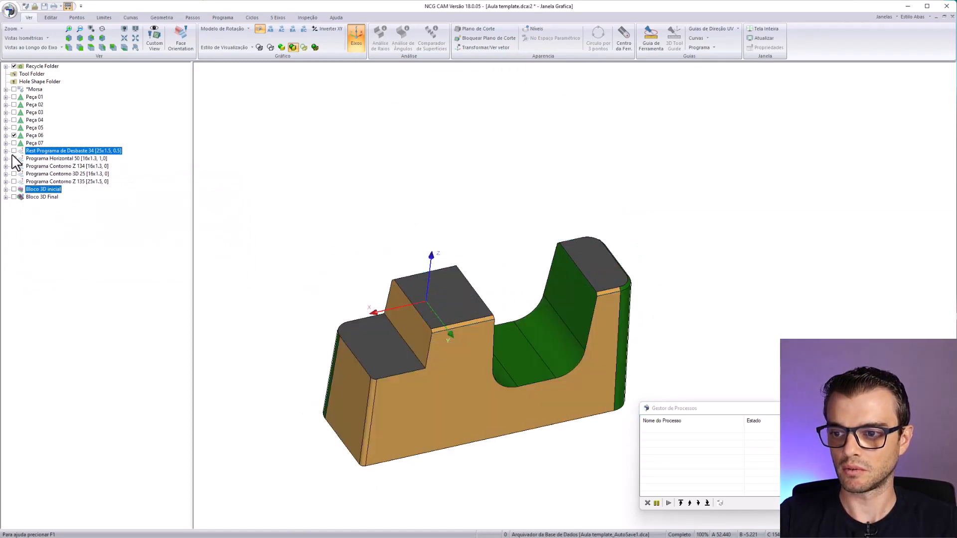
left_click(14, 159)
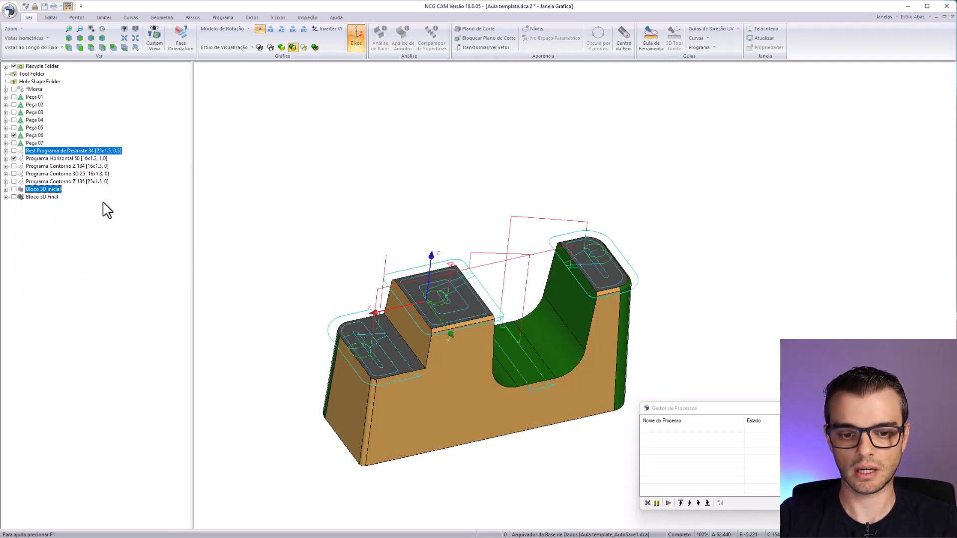
middle_click_drag(493, 353, 459, 337)
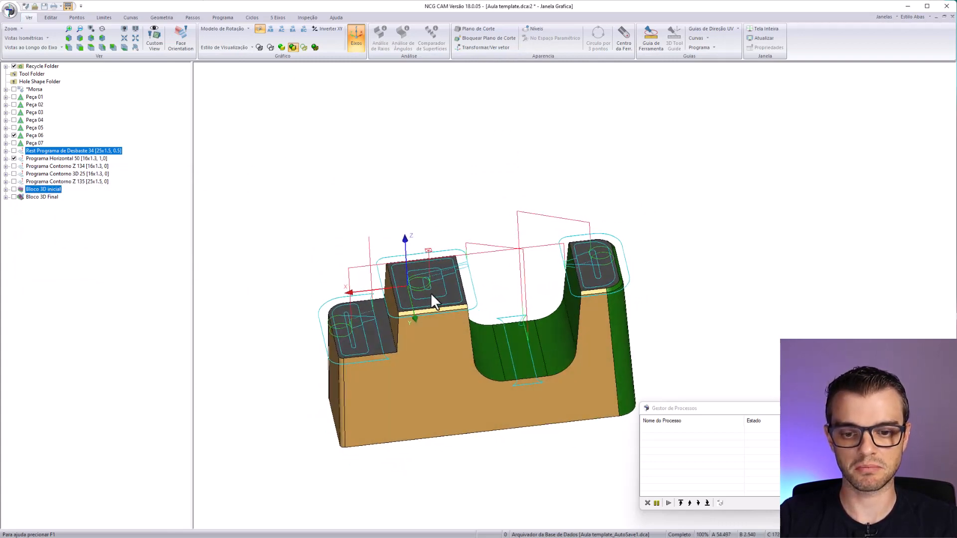
middle_click_drag(424, 288, 462, 325)
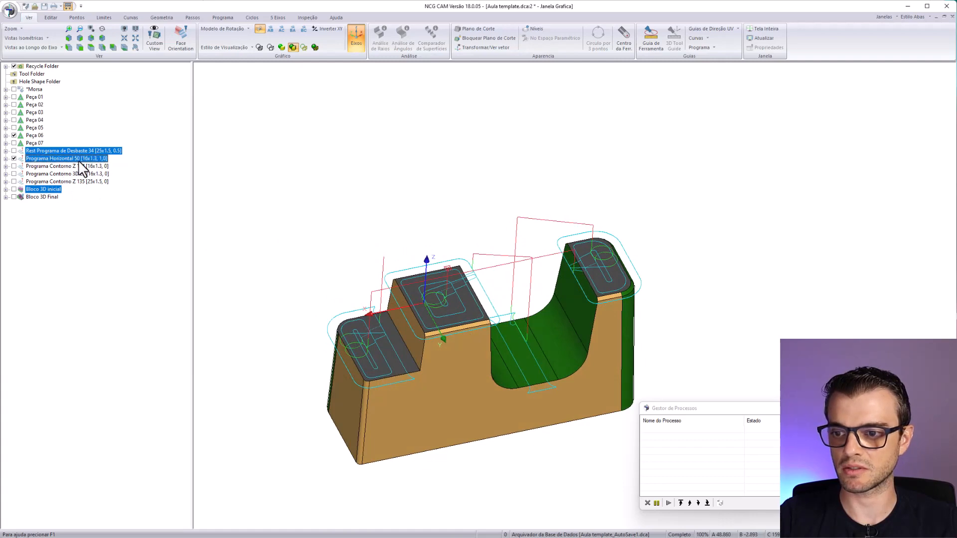
left_click(14, 158)
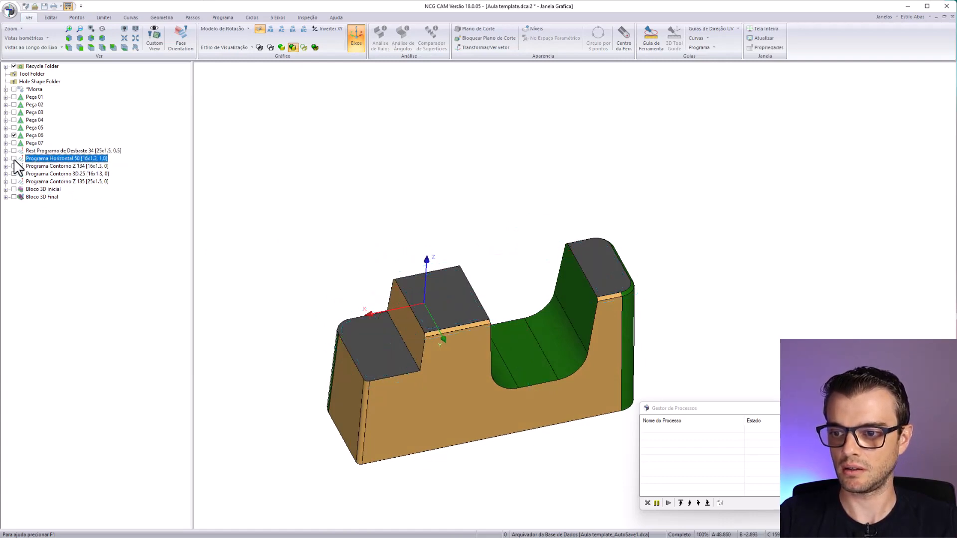
- Display the Programa Contorno Z 134 toolpath and examine it along the walls and channel of Peça 06
left_click(14, 165)
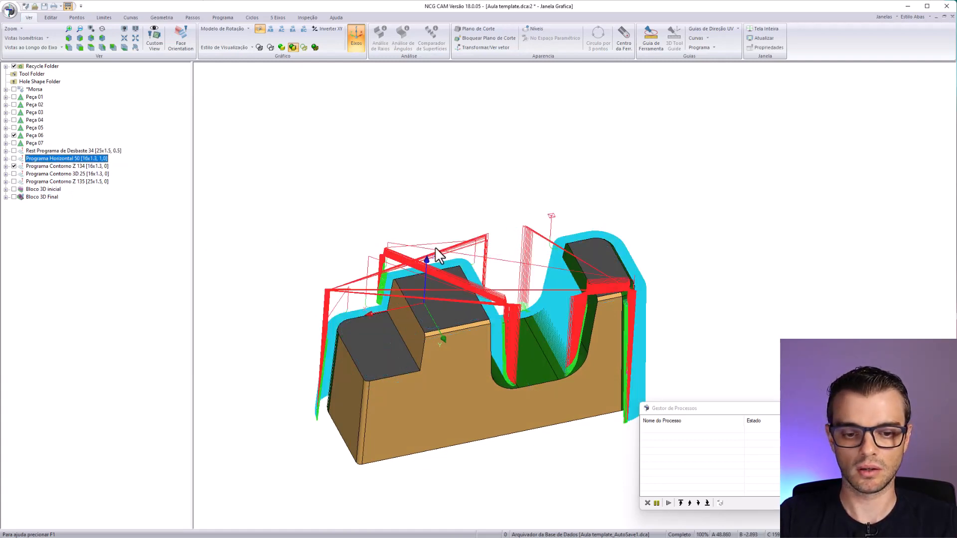
middle_click_drag(436, 251, 452, 302)
scroll(554, 247, "up", 3)
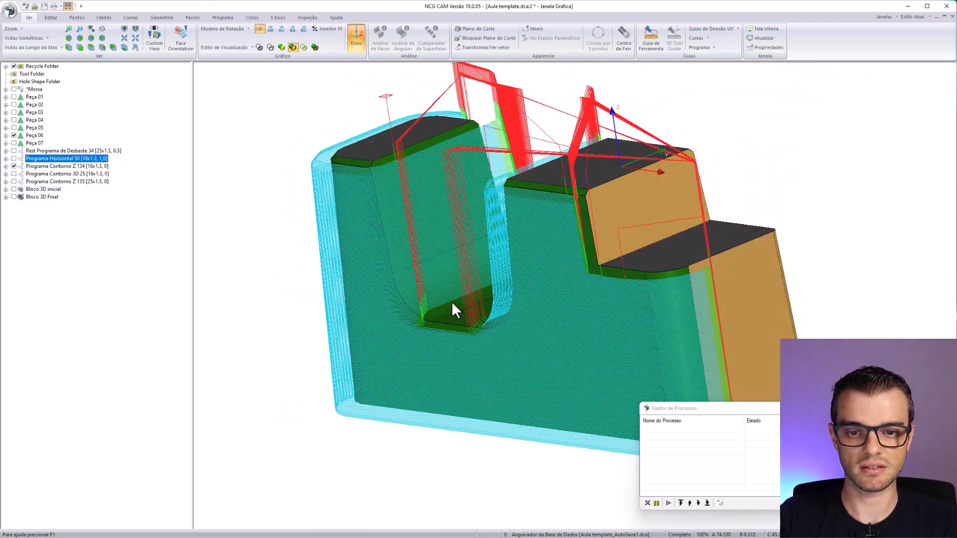
- Inspect the Programa Contorno Z 134 toolpath closely around the channel floor of Peça 06 and hide it
middle_click_drag(355, 201, 562, 316)
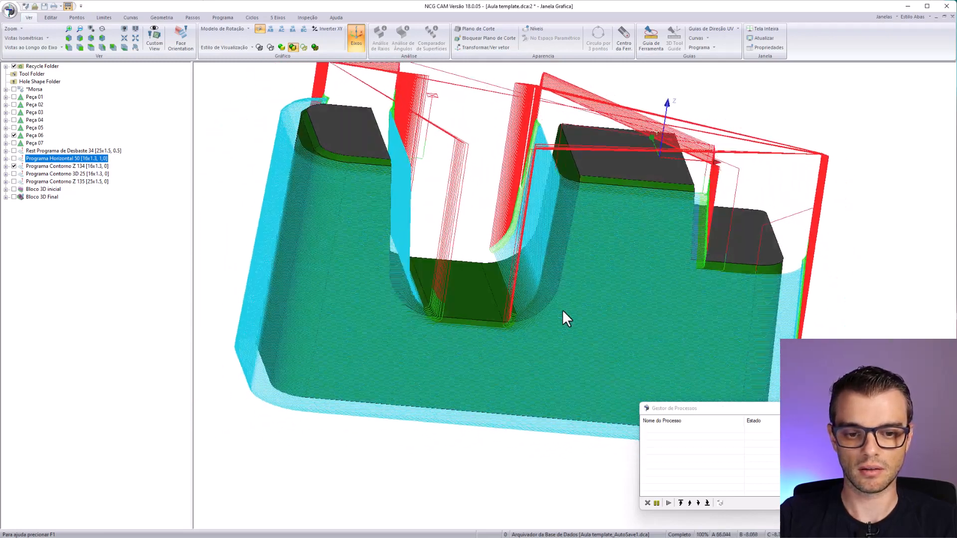
scroll(536, 241, "up", 6)
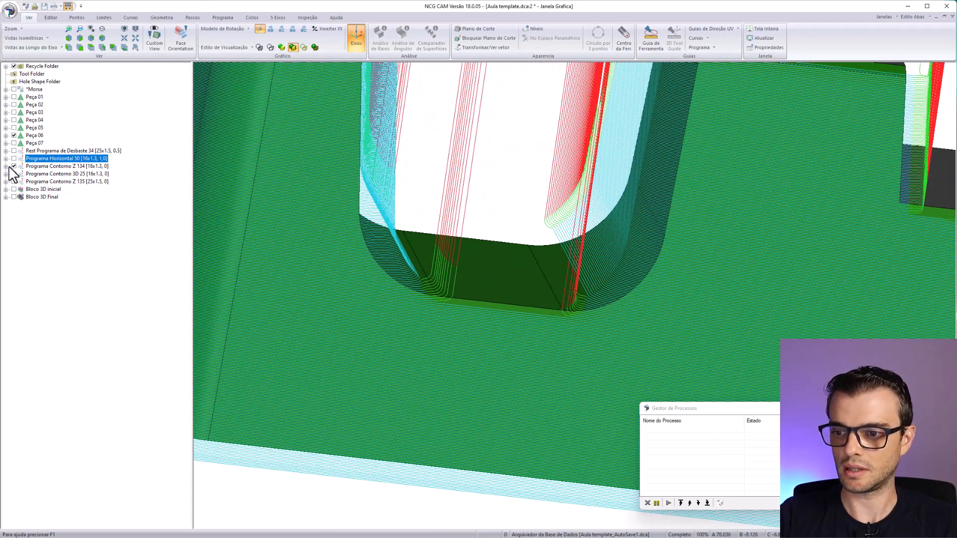
left_click(14, 166)
- Display the Programa Contorno 3D 25 toolpath, examine it on the channel fillets and upper edges of Peça 06, and hide it
left_click(14, 174)
scroll(235, 391, "down", 8)
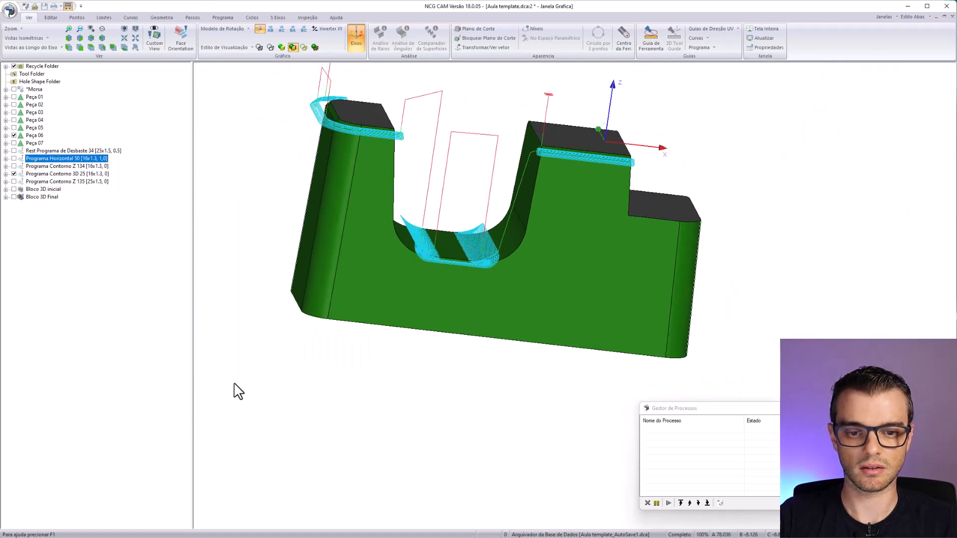
middle_click_drag(235, 391, 405, 319)
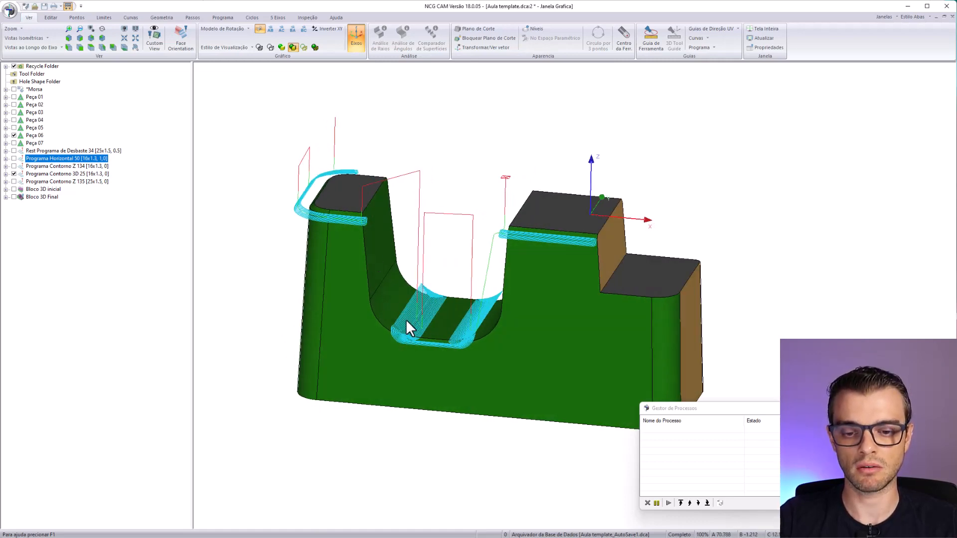
middle_click_drag(377, 307, 423, 334)
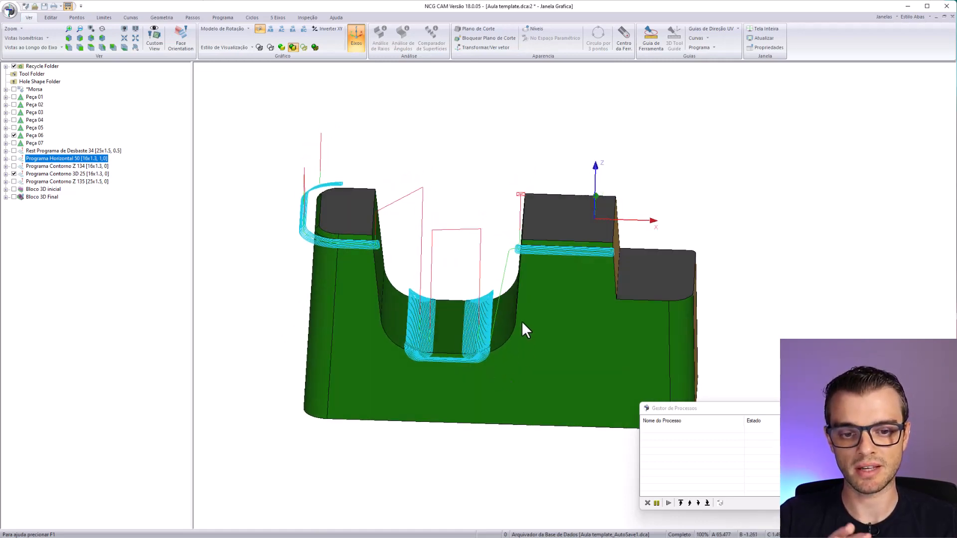
middle_click_drag(547, 244, 419, 279)
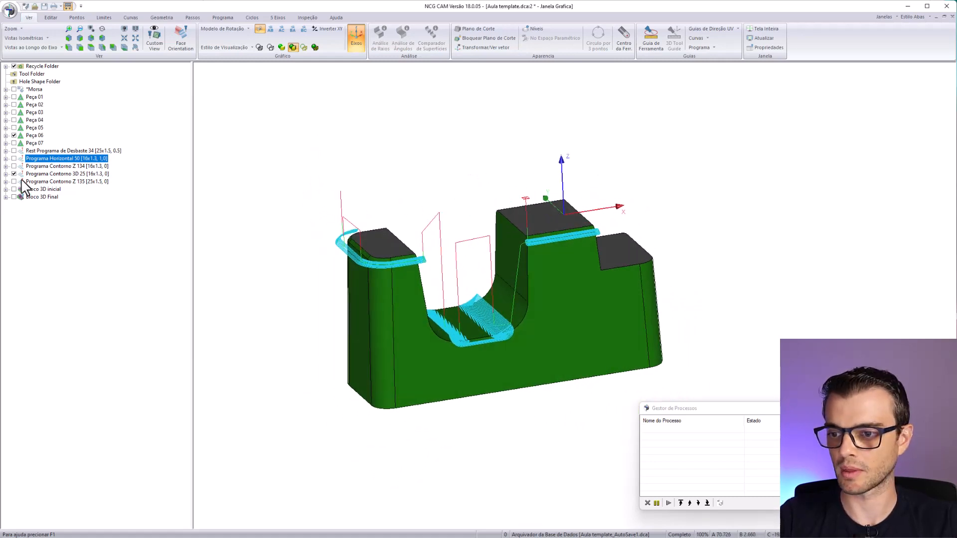
left_click(14, 174)
- Review the Programa Contorno Z 135 toolpath on the side walls of Peça 06, and hide it and Bloco 3D inicial after viewing
left_click(14, 181)
middle_click_drag(516, 337, 518, 279)
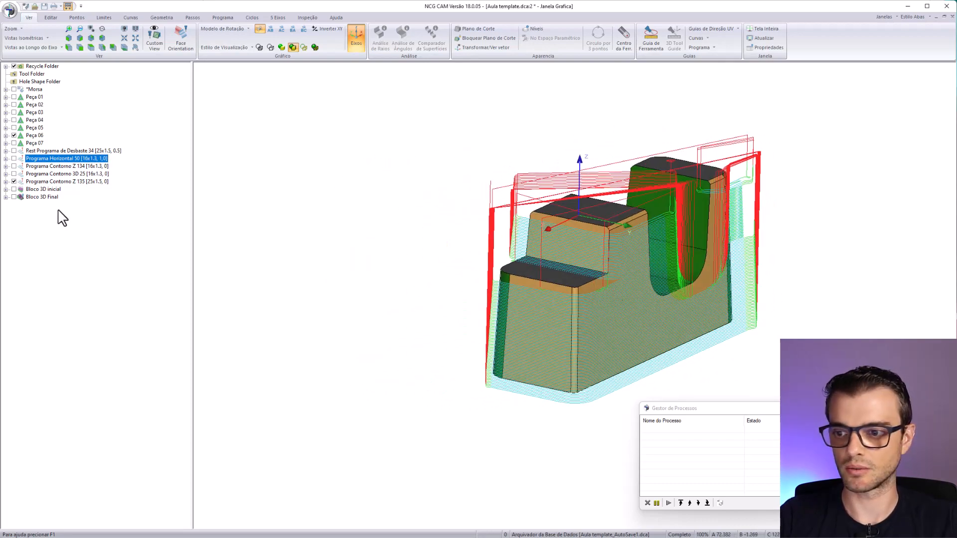
left_click(14, 182)
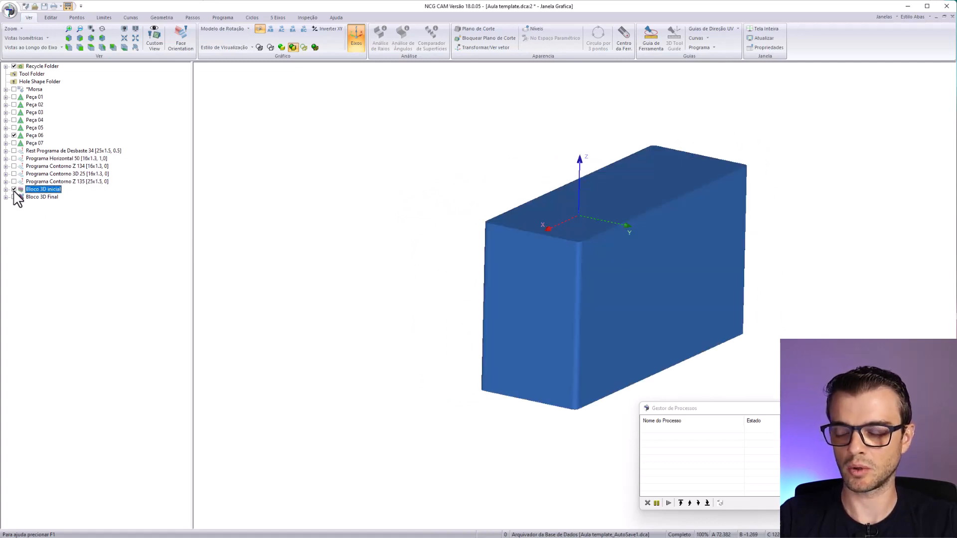
left_click(14, 189)
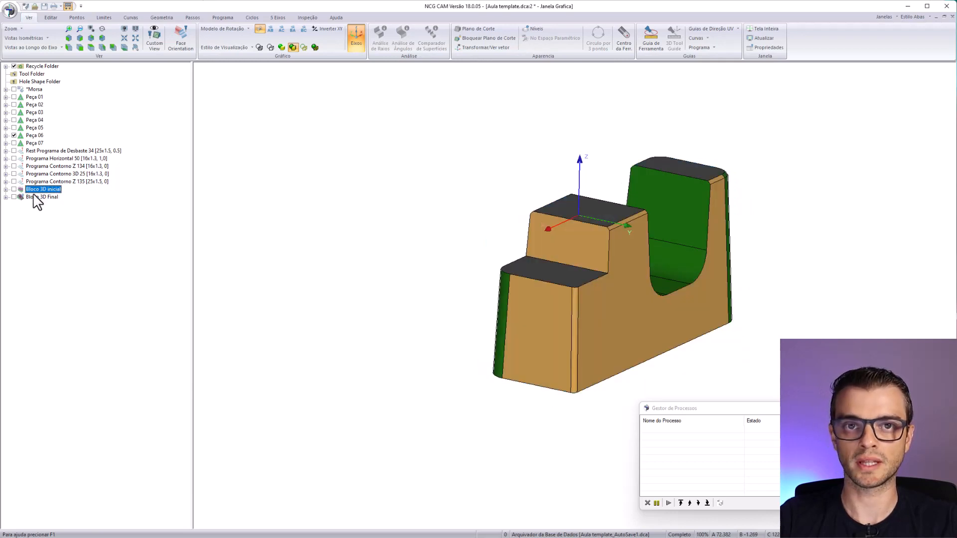
- Display Bloco 3D Final and inspect the machined walls, channel and flat faces of Peça 06 from both sides
left_click(40, 198, "ctrl")
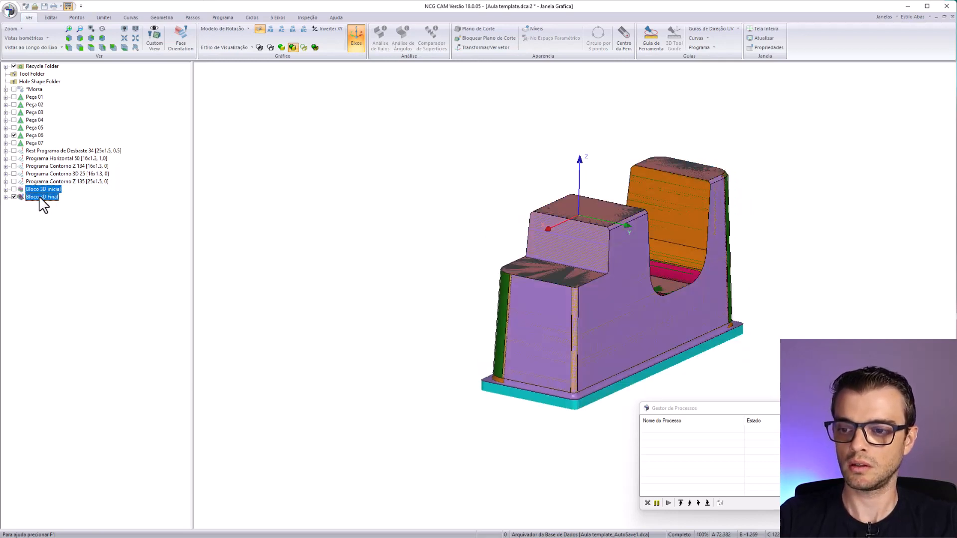
middle_click_drag(324, 317, 657, 354)
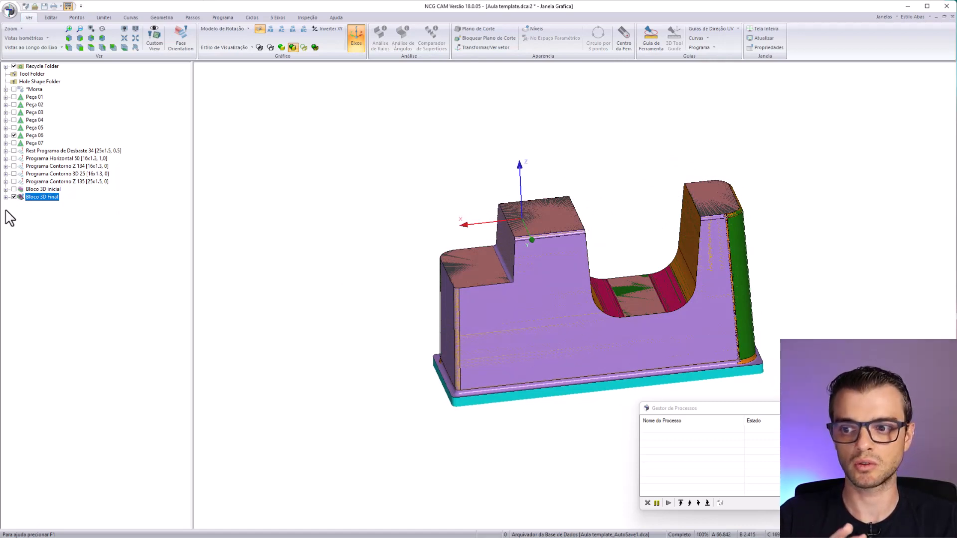
scroll(501, 265, "up", 5)
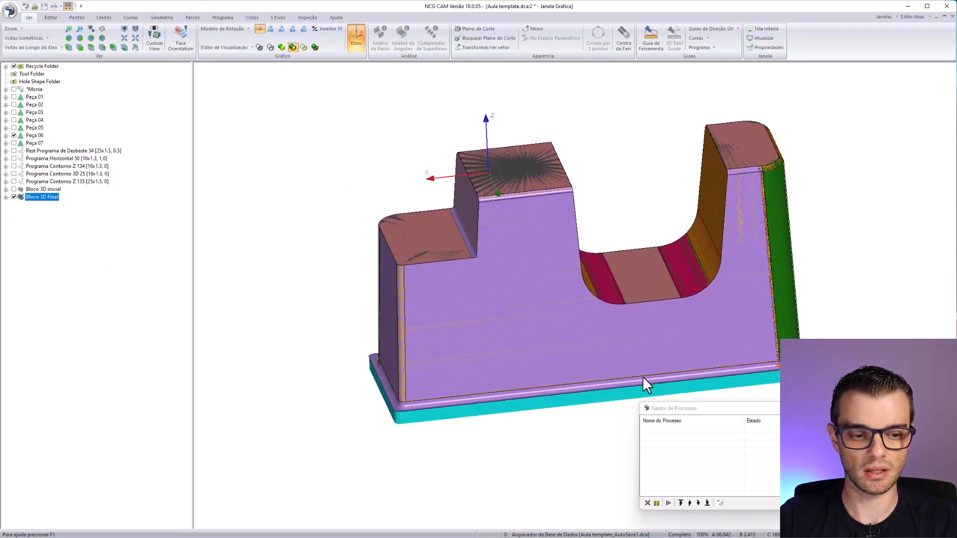
middle_click_drag(419, 313, 647, 252)
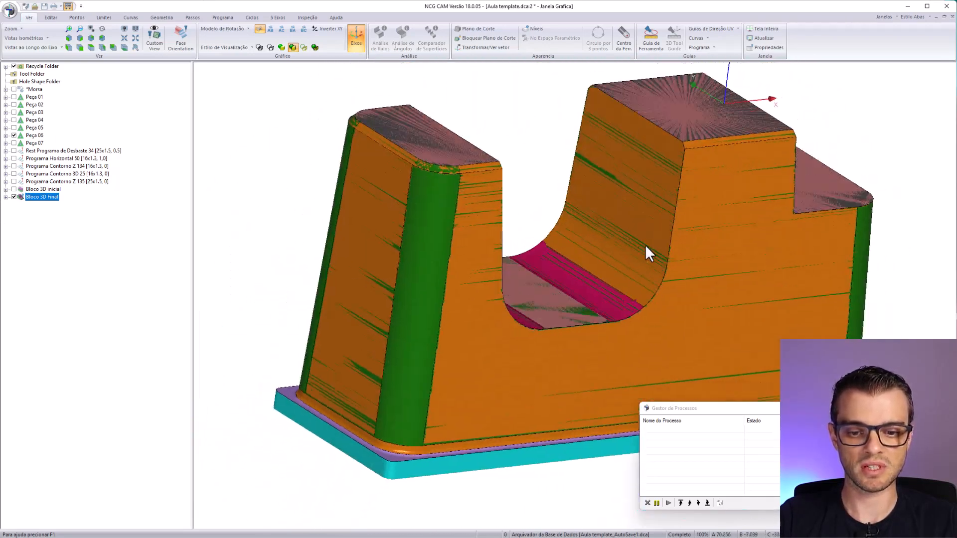
scroll(509, 294, "down", 3)
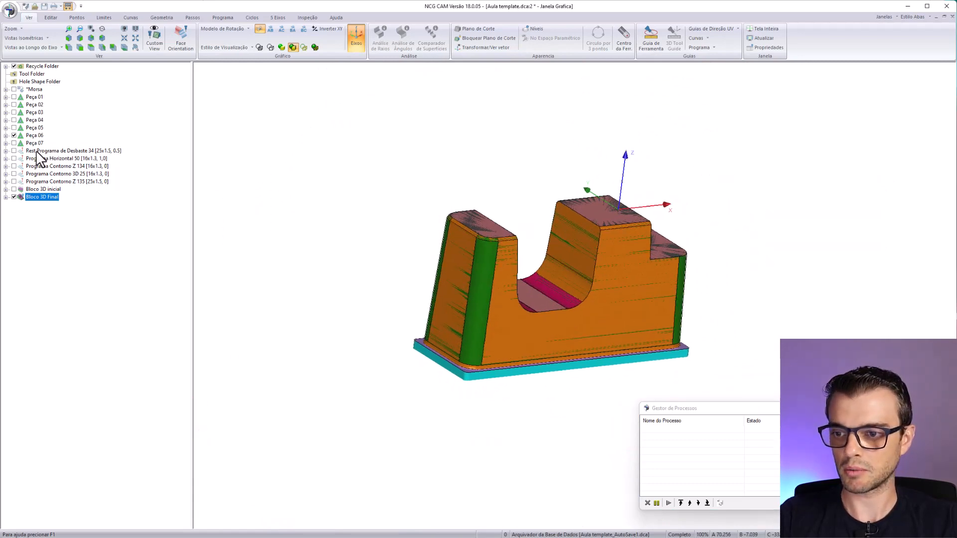
- Delete the programs and blocks generated for Peça 06, and display Peça 07 in place of Peça 06
key("Delete")
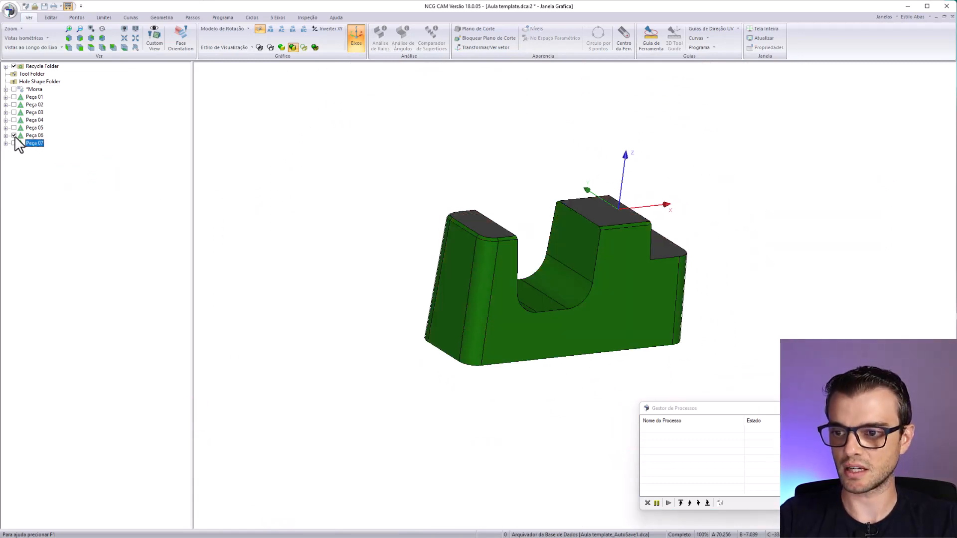
left_click(14, 135)
left_click(14, 143)
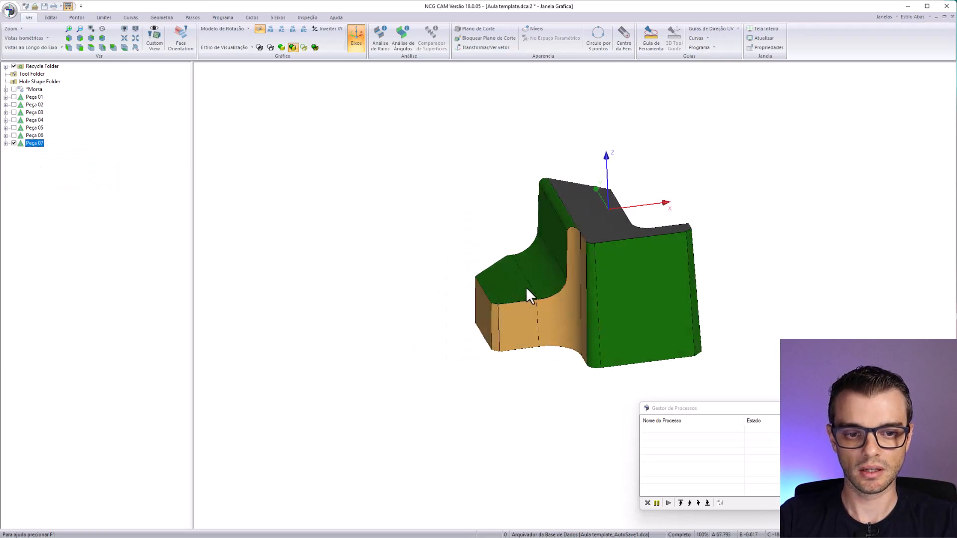
middle_click_drag(528, 297, 598, 279)
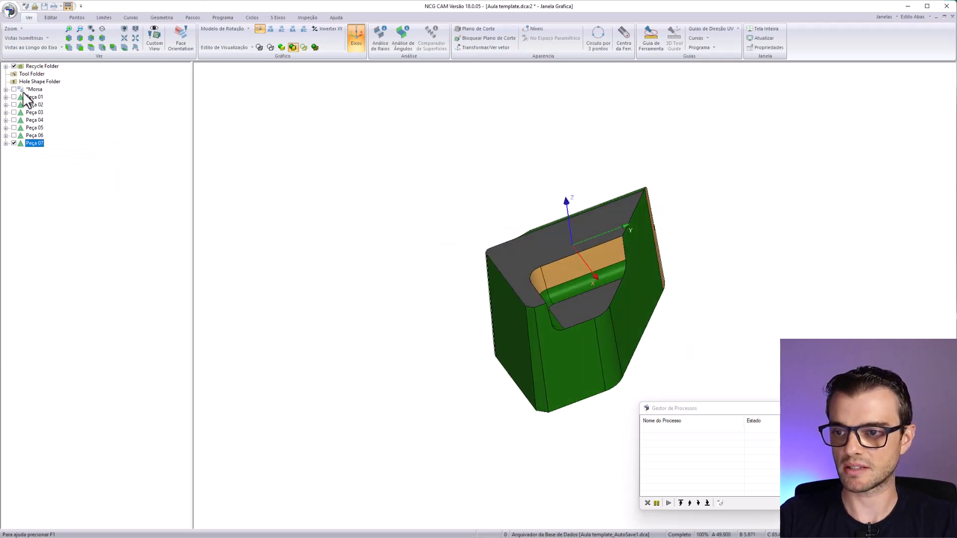
- Run the Usinagem de Postiços macro from the aula 1 folder on Peça 07
left_click(10, 11)
mouse_move(44, 165)
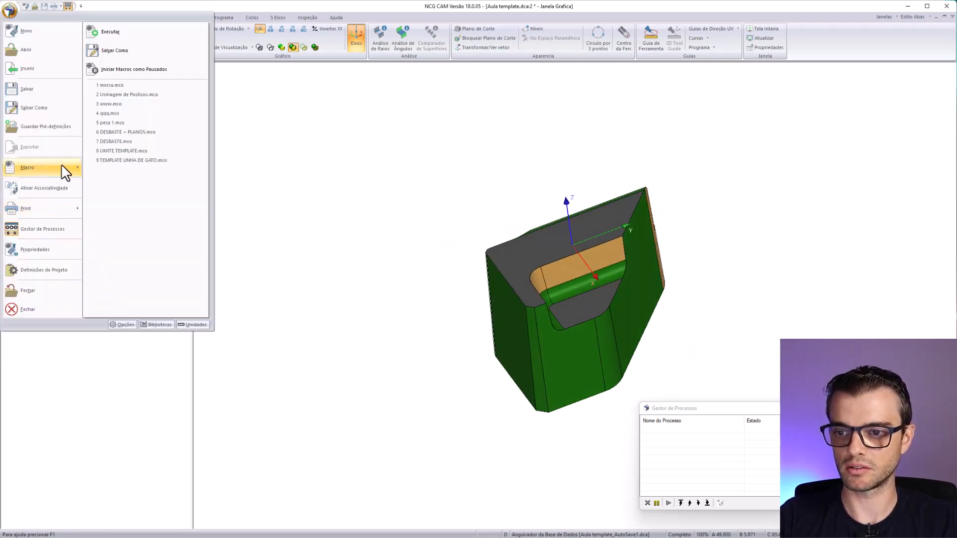
left_click(131, 34)
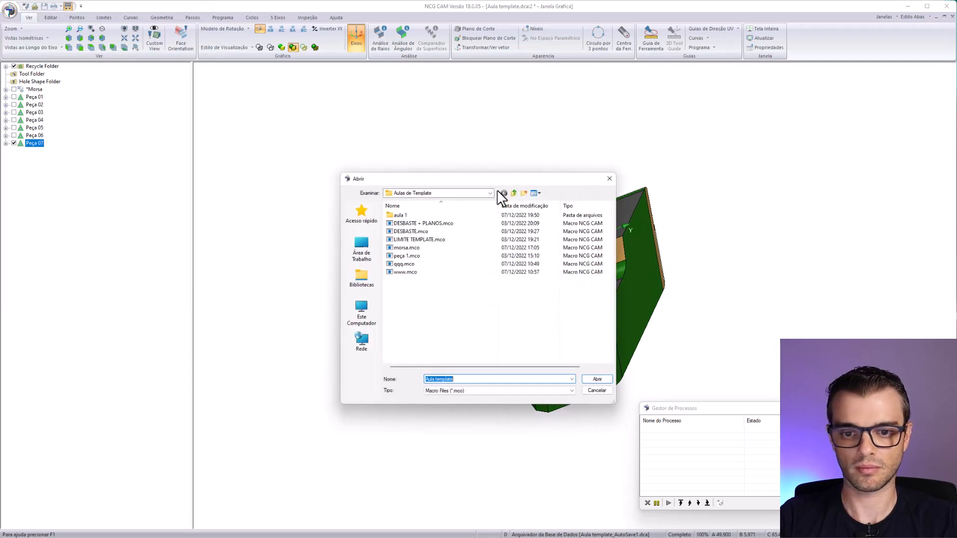
double_click(405, 216)
double_click(406, 216)
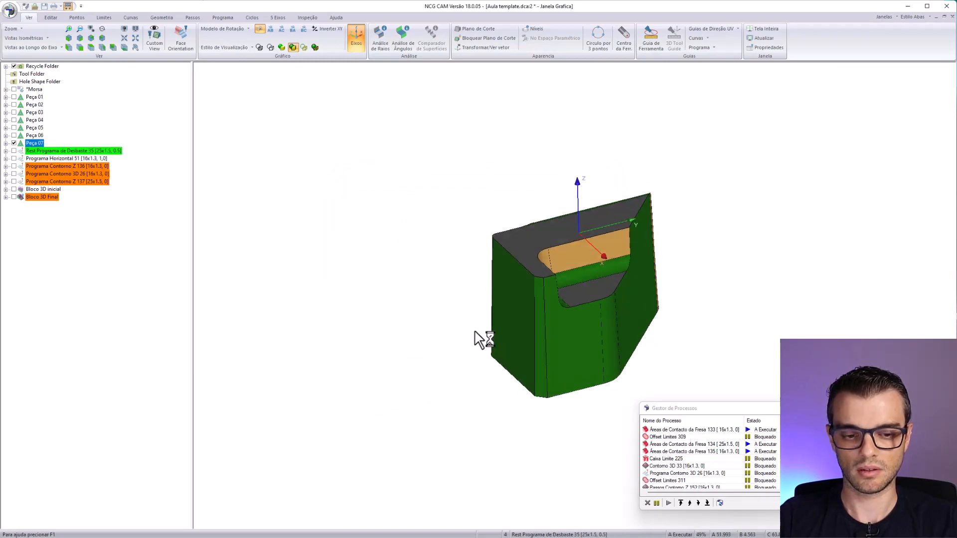
- Display Rest Programa de Desbaste 35 and examine its toolpath around Peça 07 and Bloco 3D inicial
left_click(14, 151)
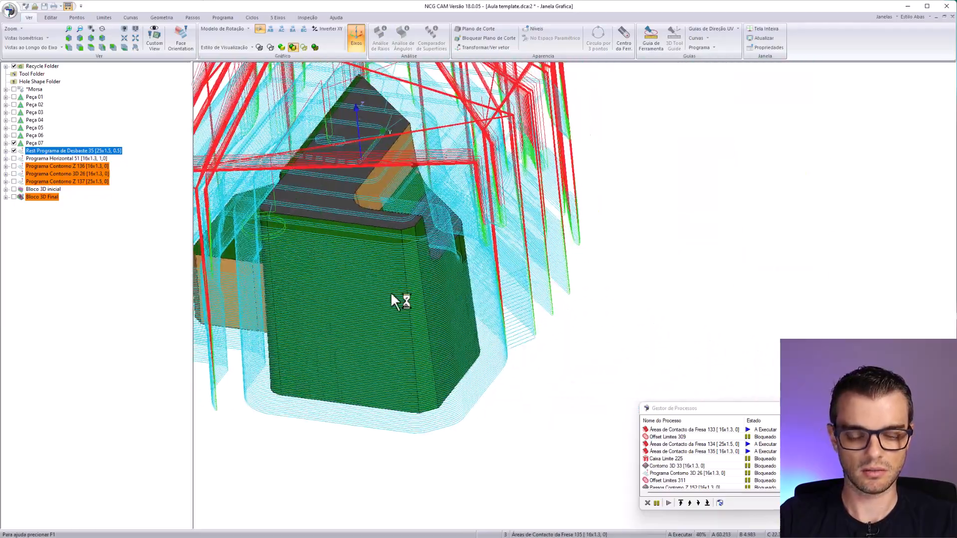
middle_click_drag(390, 291, 417, 285)
scroll(468, 369, "down", 3)
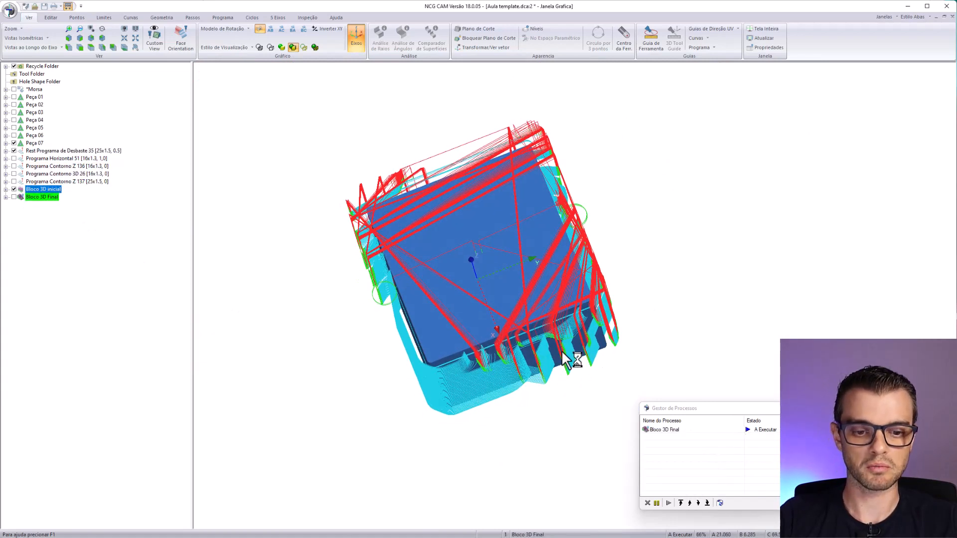
middle_click_drag(573, 305, 604, 313)
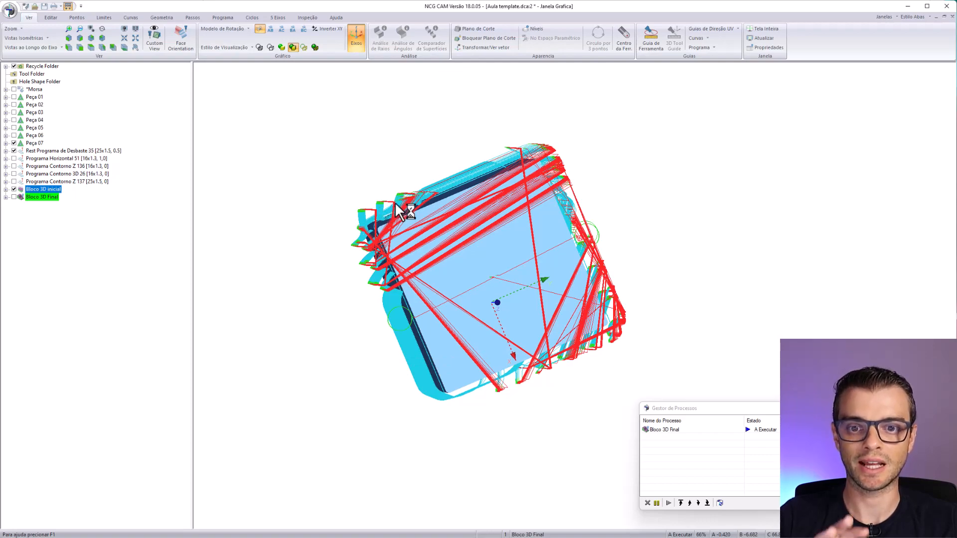
middle_click_drag(399, 212, 434, 305)
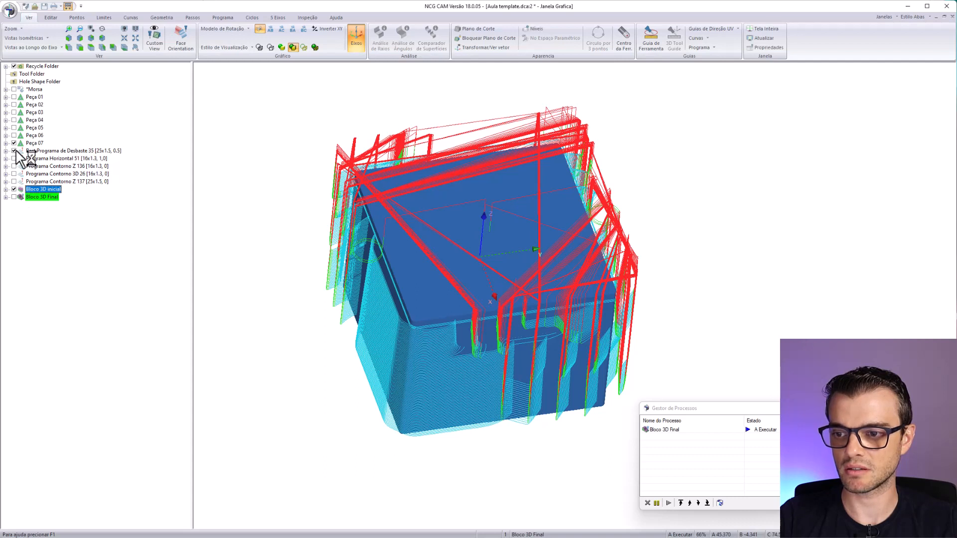
- Simulate cutting Bloco 3D inicial with Rest Programa de Desbaste 35 at 4000% feed, skip ahead near the program's end, and close the simulation
right_click(39, 151)
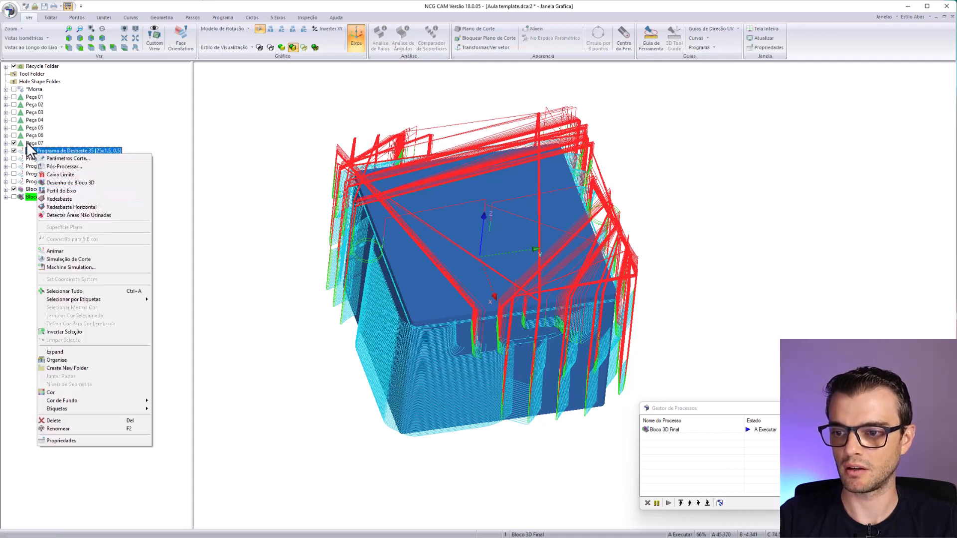
left_click(29, 137)
right_click(46, 190)
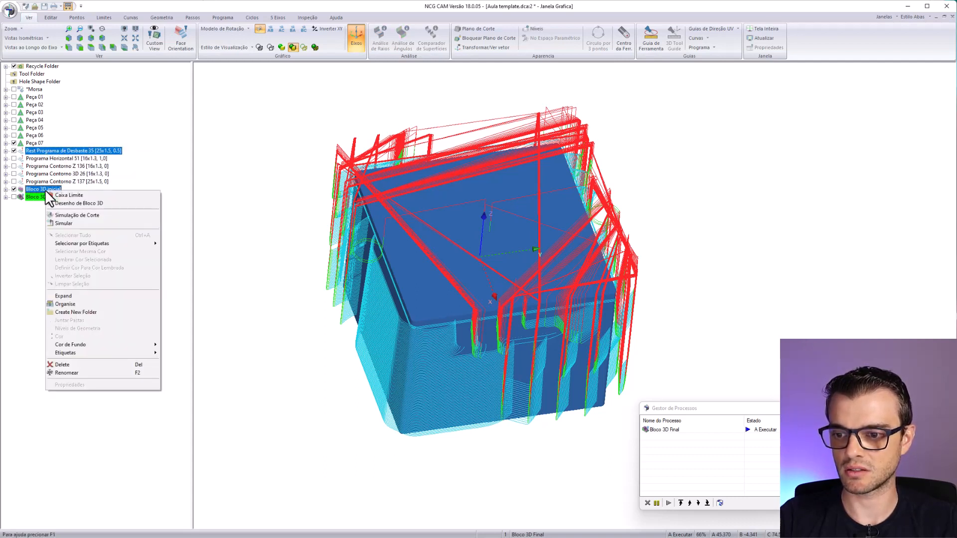
left_click(85, 215)
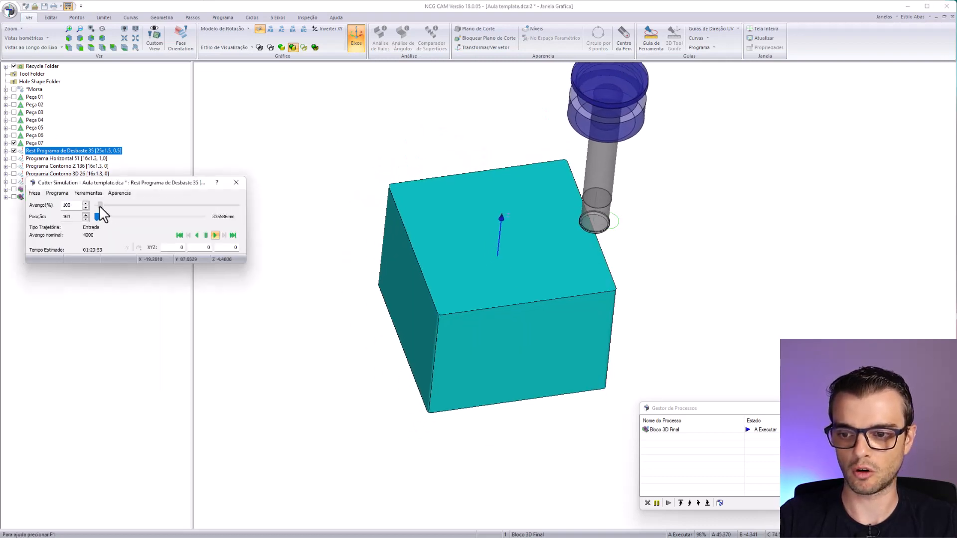
left_click_drag(99, 208, 237, 217)
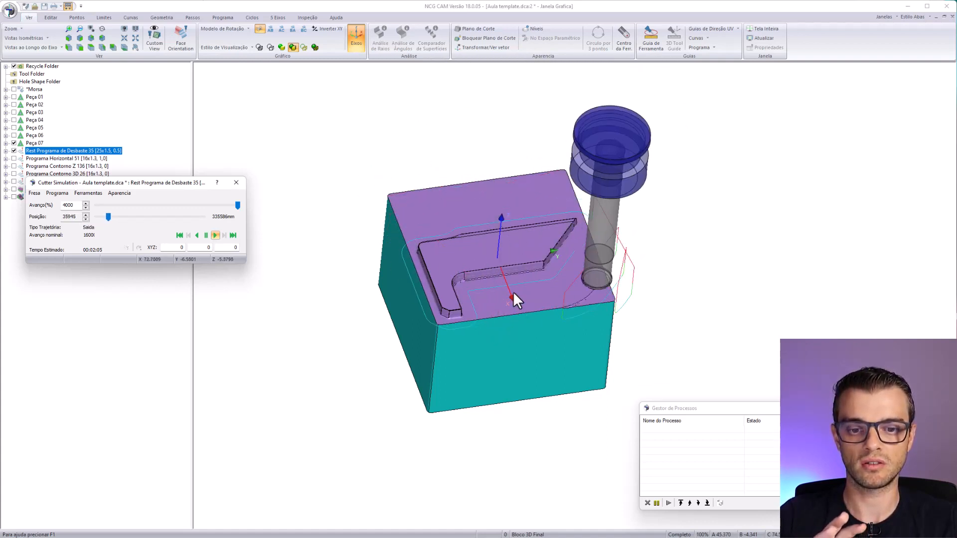
left_click_drag(110, 217, 182, 269)
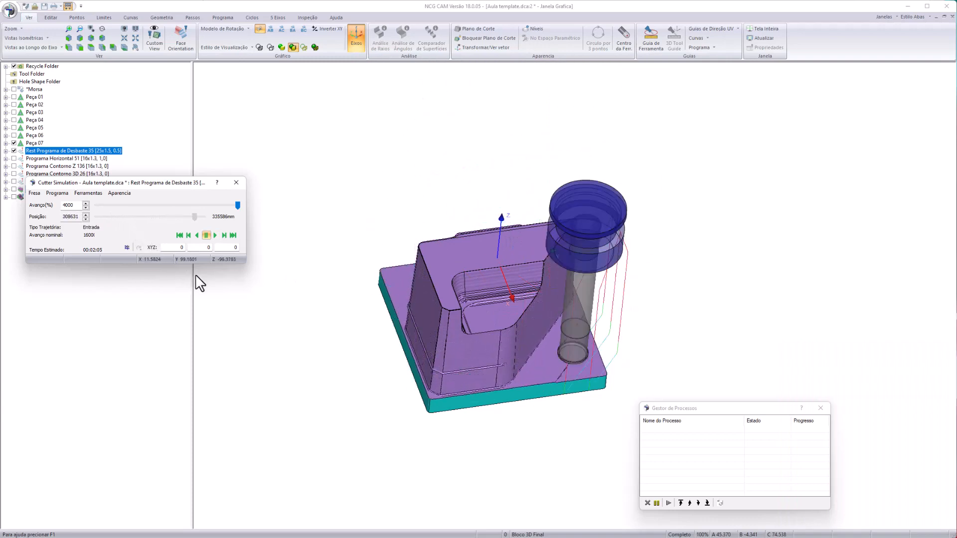
middle_click_drag(537, 427, 259, 186)
left_click(239, 183)
left_click(238, 183)
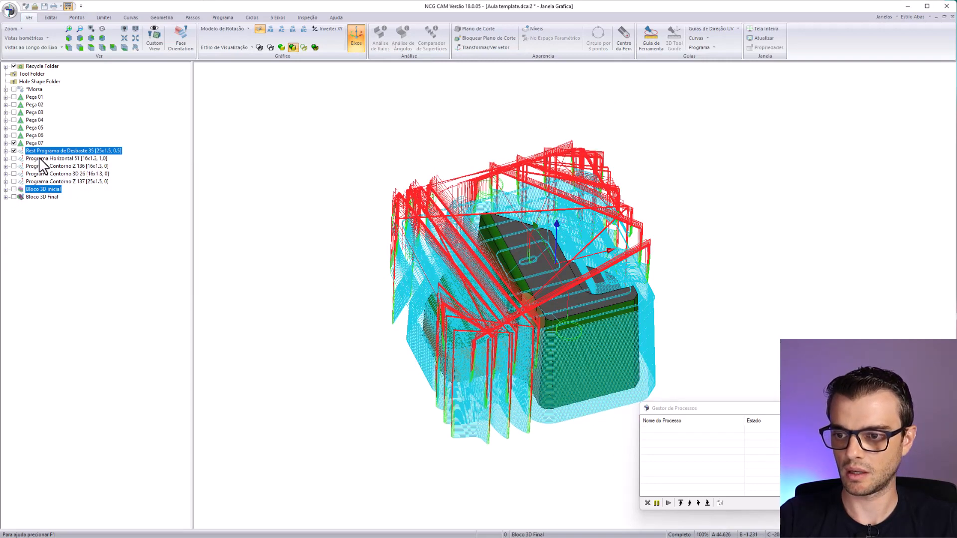
- Hide Rest Programa de Desbaste 35, review the Programa Horizontal 51 toolpath on the flat faces of Peça 07, and hide it
left_click(14, 150)
left_click(14, 158)
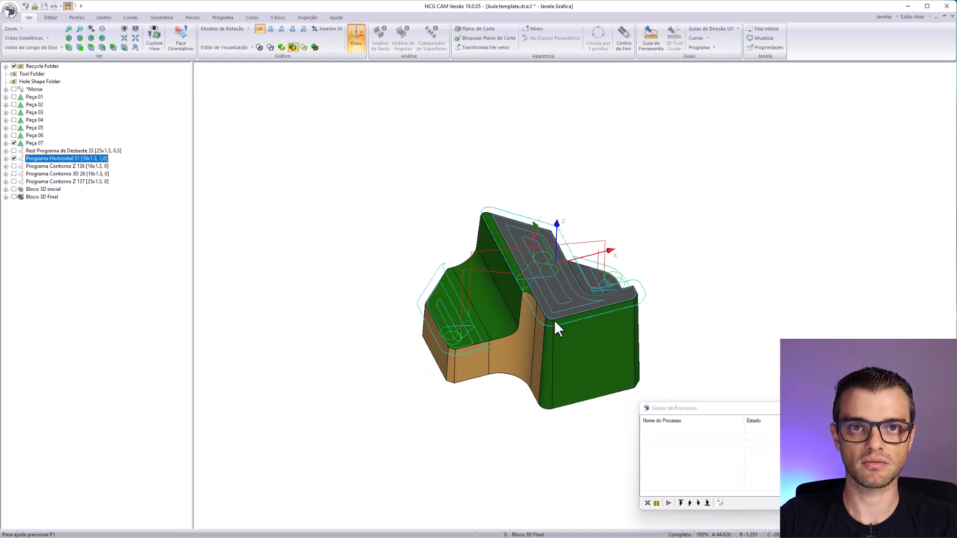
middle_click_drag(554, 319, 527, 432)
scroll(530, 398, "up", 3)
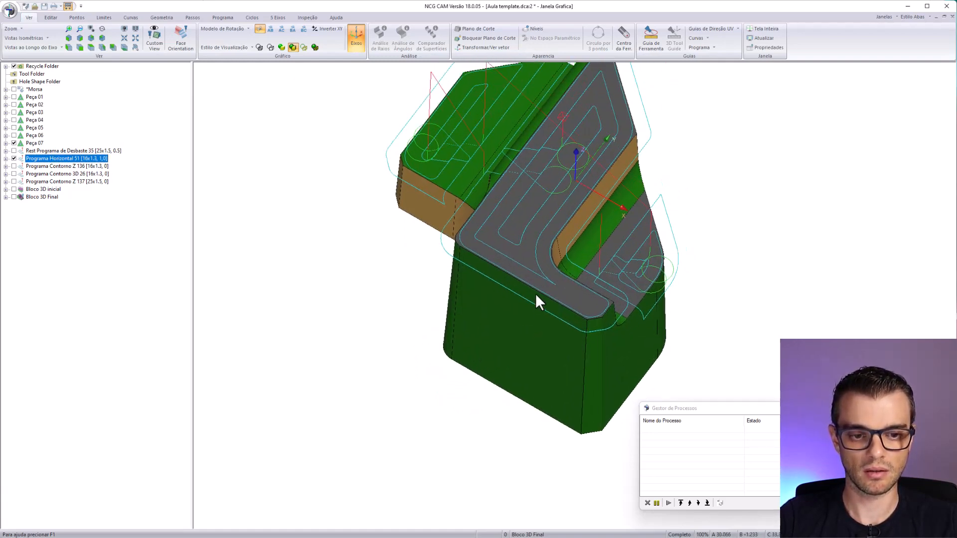
middle_click_drag(535, 293, 441, 315)
left_click(14, 158)
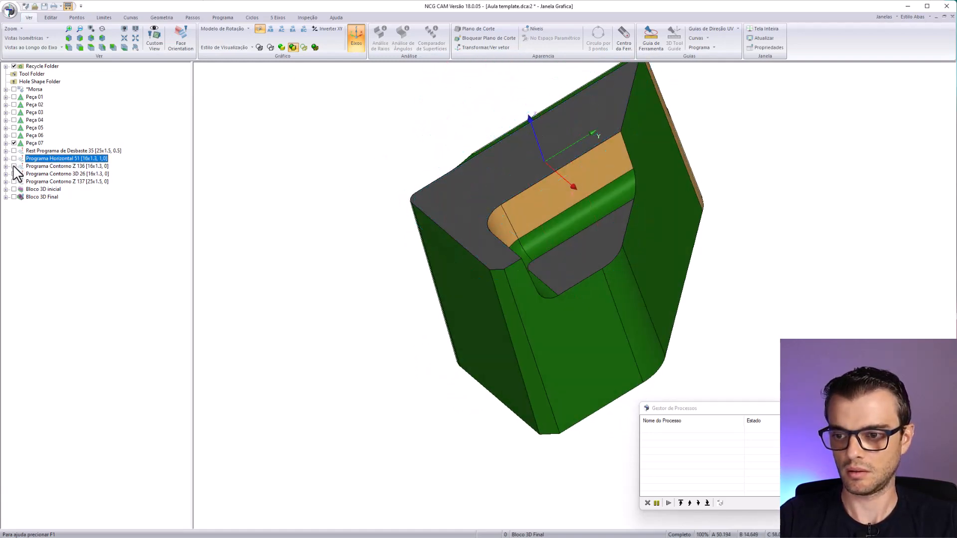
- Display the Programa Contorno Z 136 toolpath and examine it along the walls of Peça 07
left_click(14, 166)
middle_click_drag(444, 357, 623, 334)
scroll(484, 407, "up", 3)
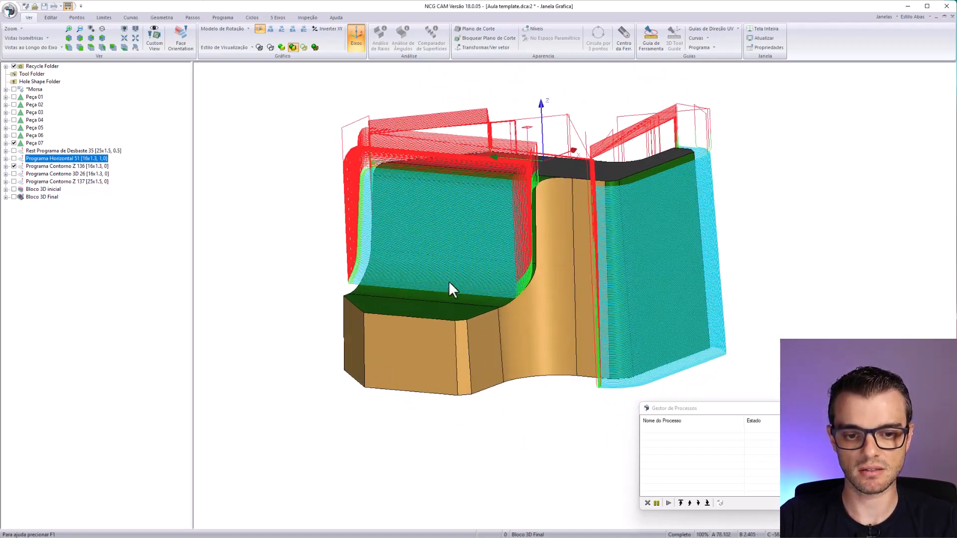
middle_click_drag(360, 319, 473, 319)
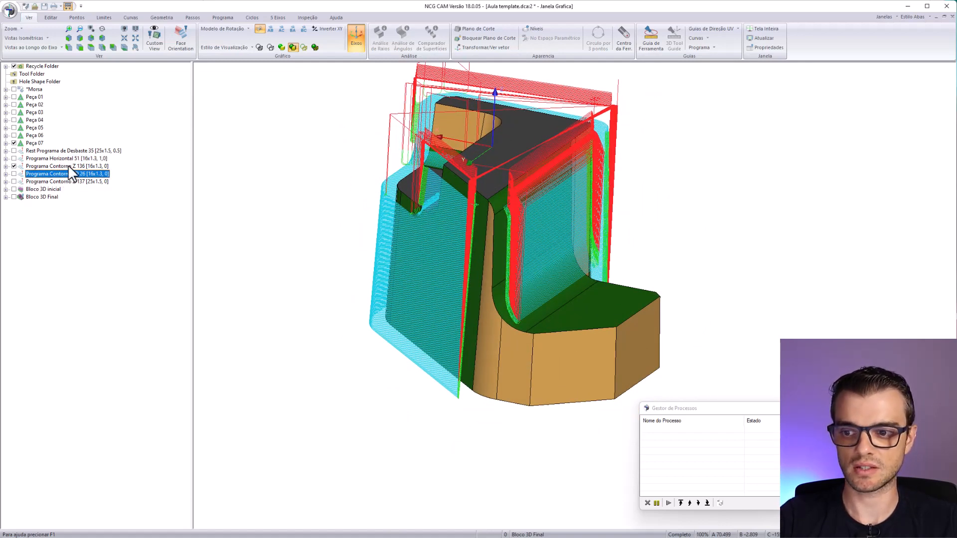
- Display the Programa Contorno 3D 26 toolpath in place of Programa Contorno Z 136 and examine it along the curved transitions of Peça 07
left_click(15, 174)
left_click(14, 166)
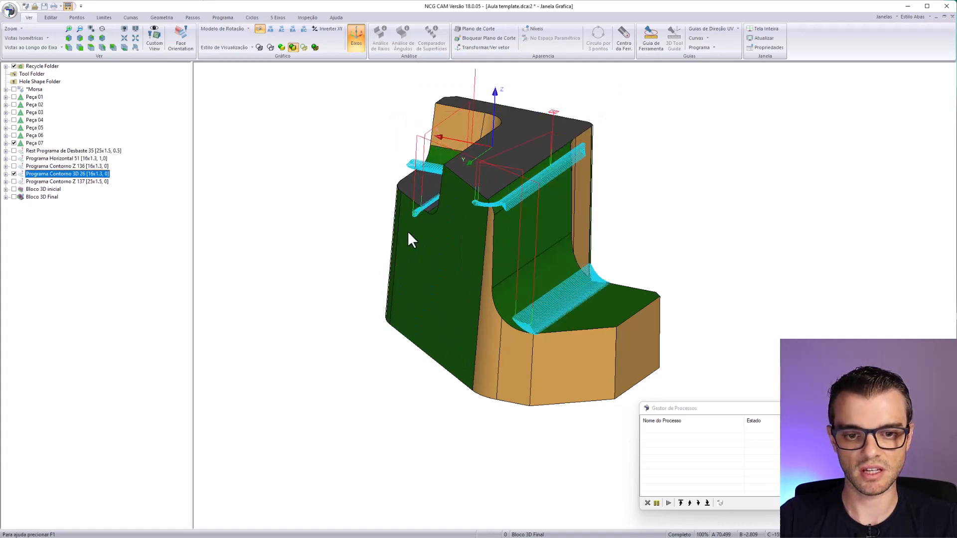
middle_click_drag(550, 348, 483, 257)
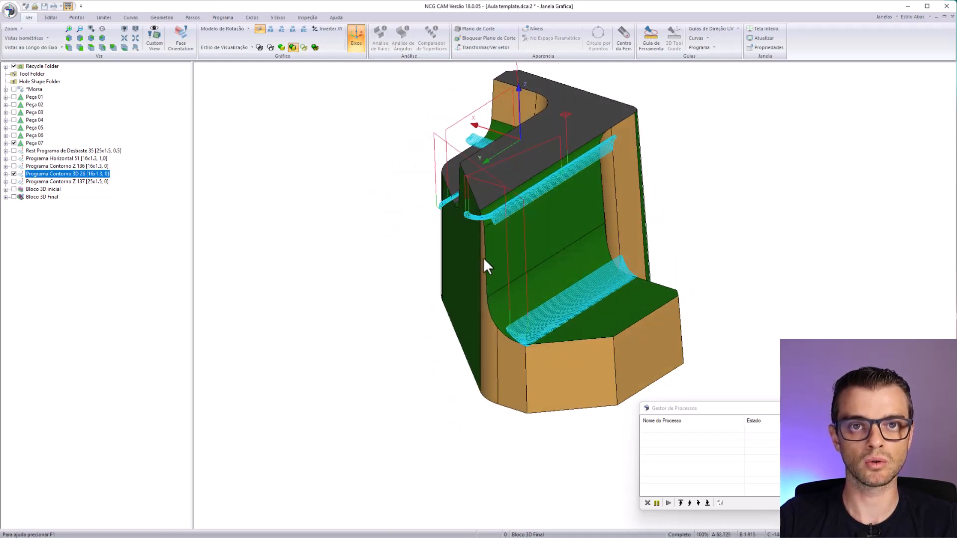
middle_click_drag(569, 285, 552, 199)
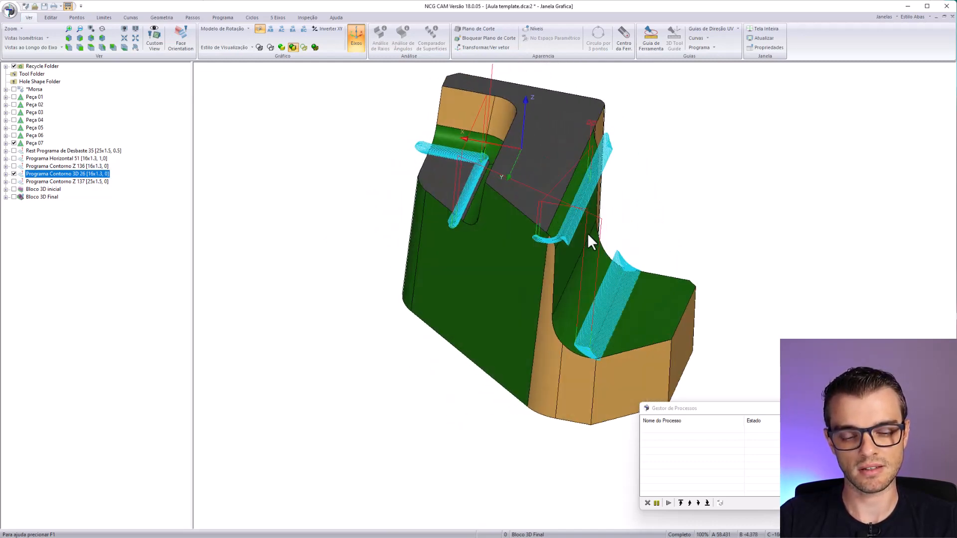
scroll(570, 322, "up", 2)
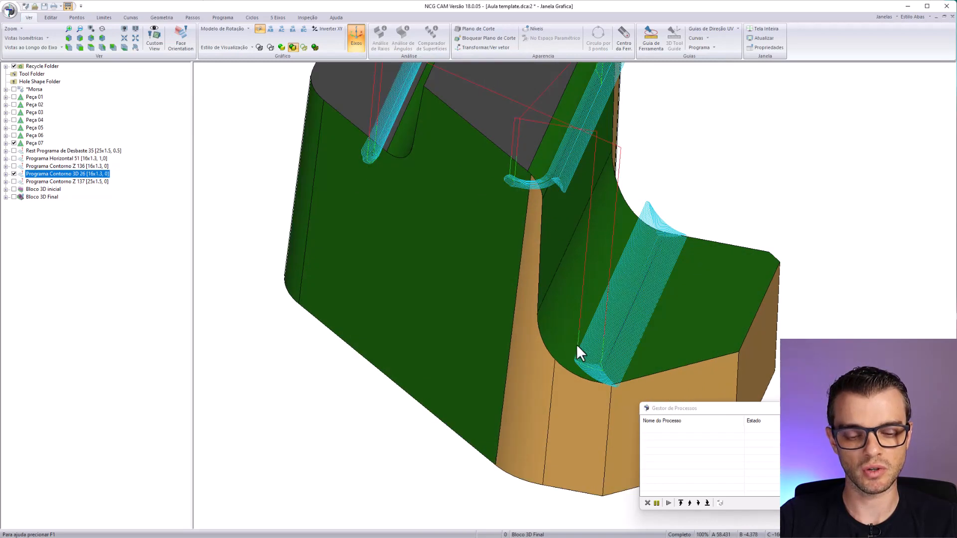
middle_click_drag(557, 220, 426, 274)
scroll(477, 251, "up", 3)
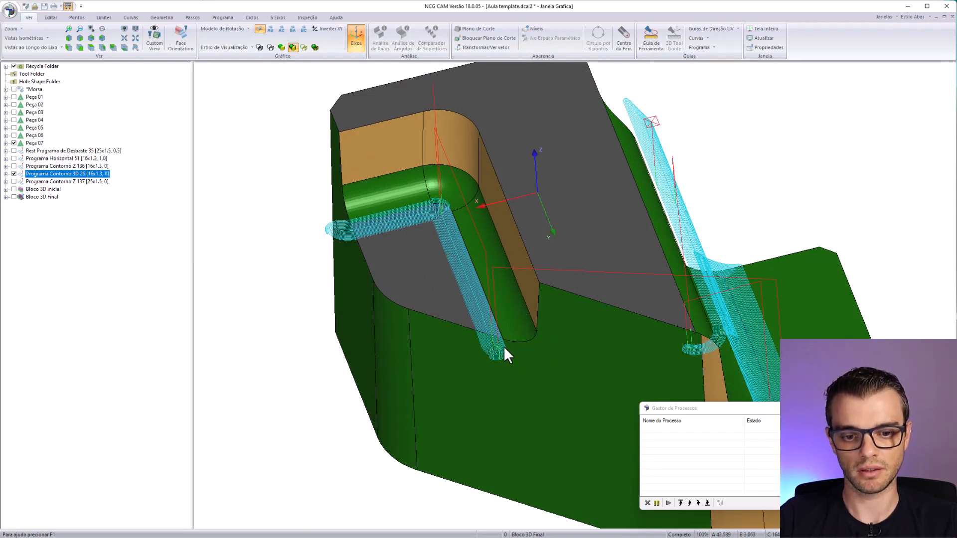
middle_click_drag(503, 345, 471, 225)
middle_click_drag(391, 247, 451, 305)
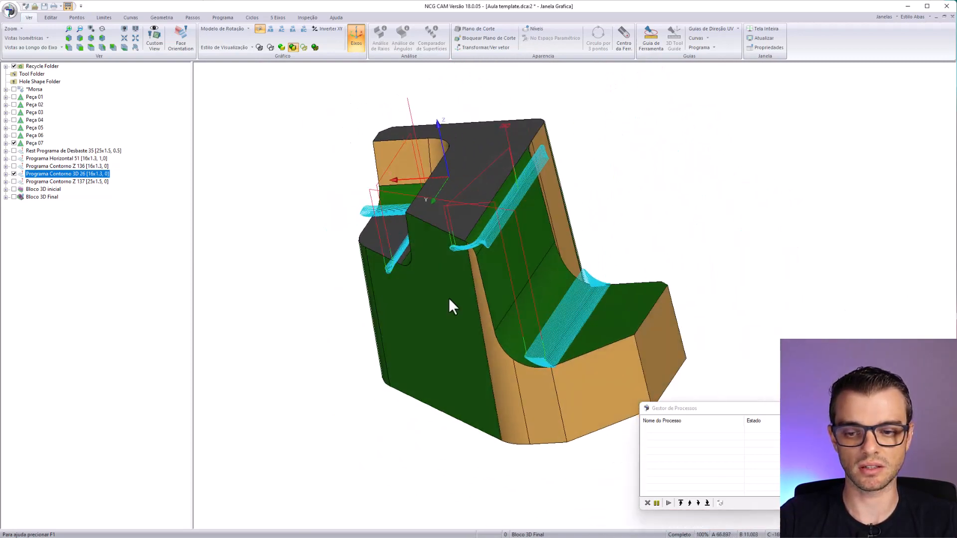
- Hide Programa Contorno 3D 26, review the Programa Contorno Z 137 toolpath around the outer walls of Peça 07, and hide it
left_click(14, 173)
left_click(14, 182)
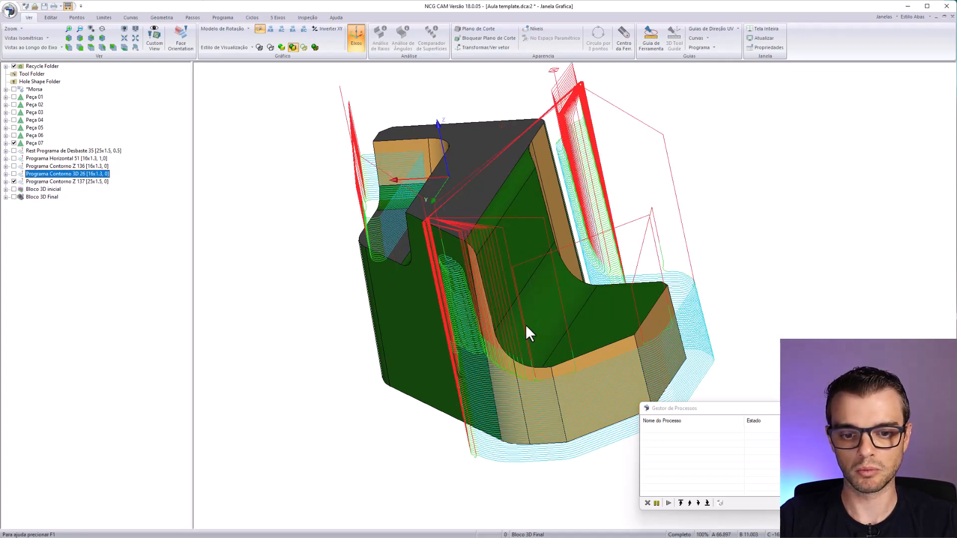
middle_click_drag(525, 331, 573, 294)
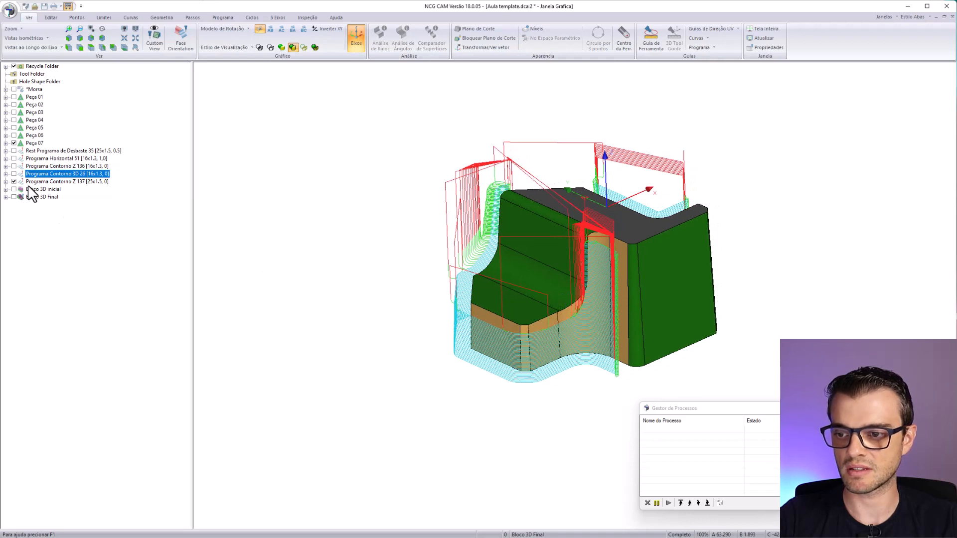
left_click(14, 182)
- Display Bloco 3D Final, examine its machined surfaces around the slot, walls and base, and hide the block
left_click(14, 197)
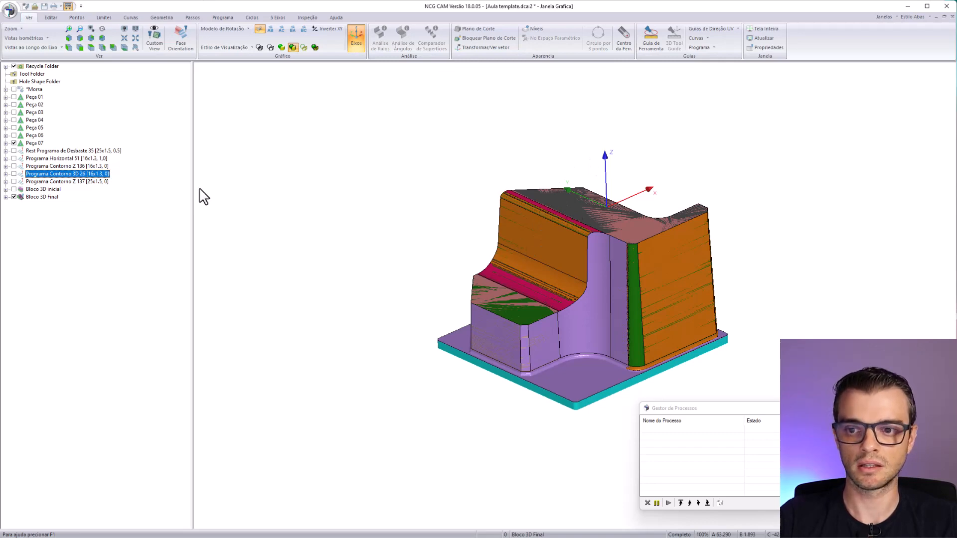
left_click(63, 151)
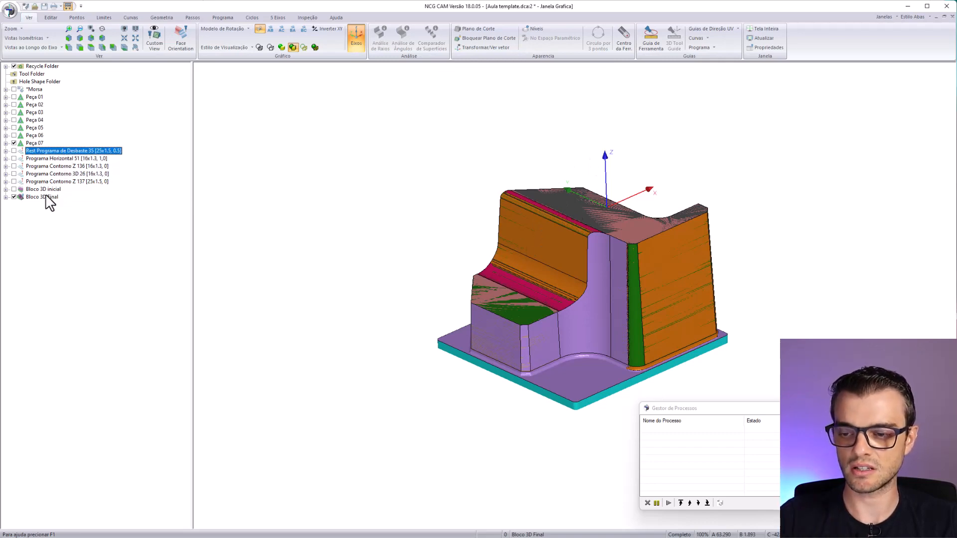
left_click(59, 182)
scroll(583, 388, "up", 2)
middle_click_drag(581, 384, 521, 363)
scroll(492, 269, "up", 5)
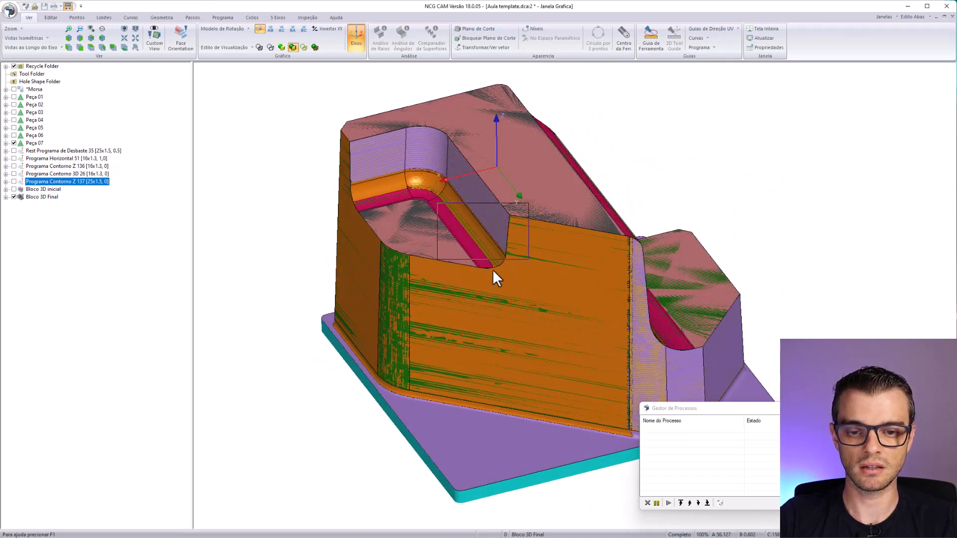
middle_click_drag(507, 321, 457, 188)
scroll(387, 264, "down", 3)
scroll(386, 264, "down", 5)
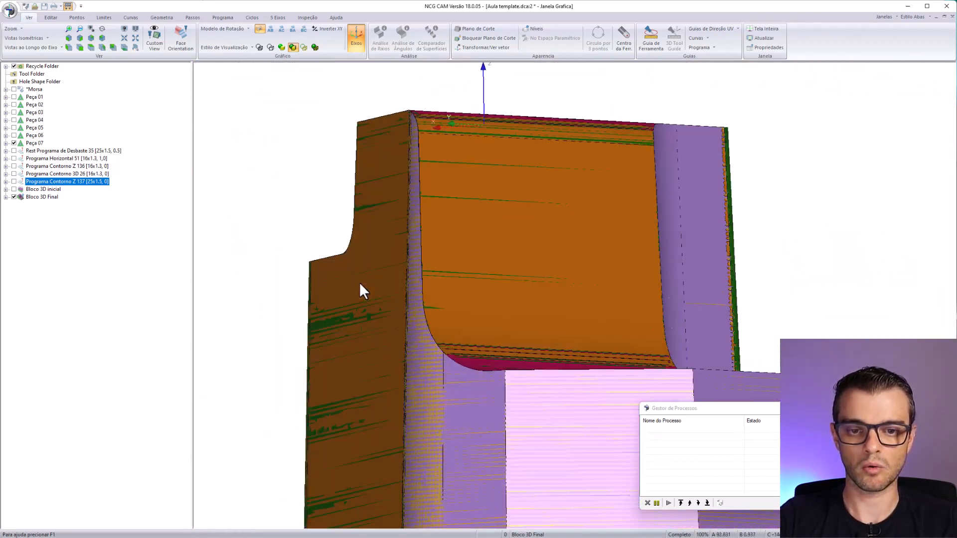
middle_click_drag(523, 267, 416, 294)
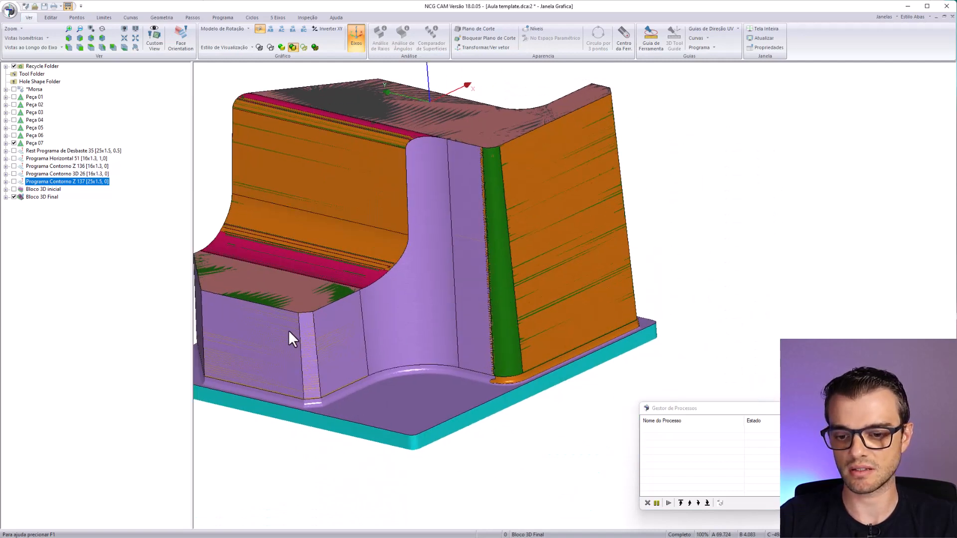
left_click(42, 196)
left_click(14, 196)
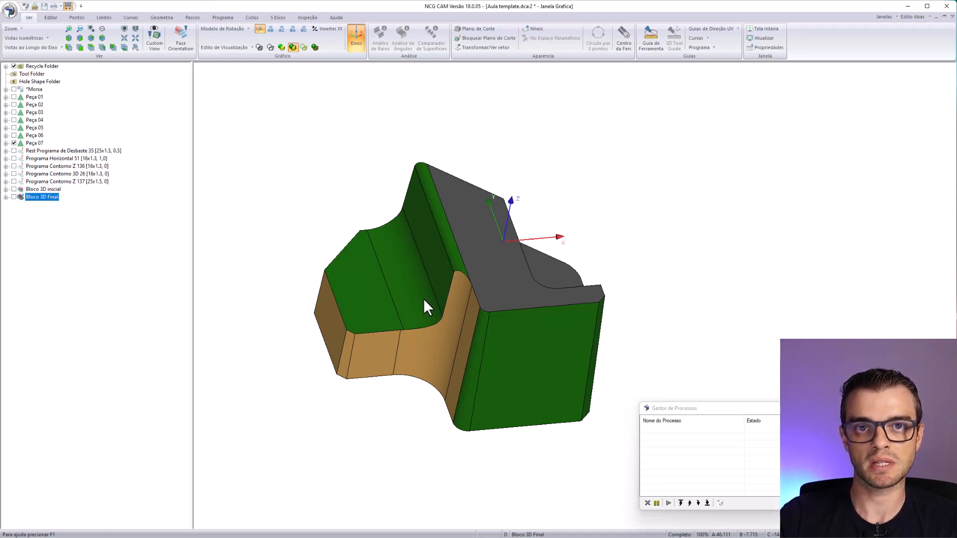
middle_click_drag(448, 357, 449, 263)
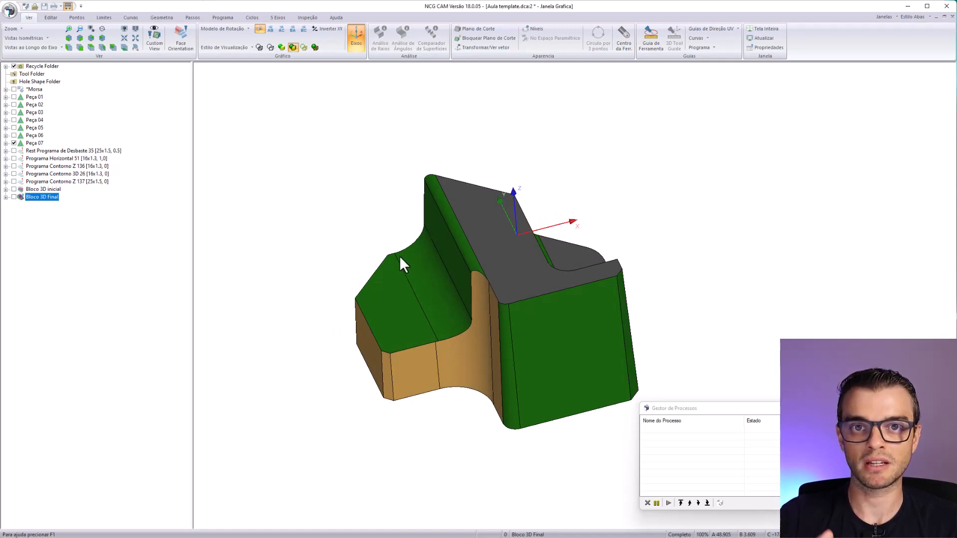
middle_click_drag(498, 260, 489, 300)
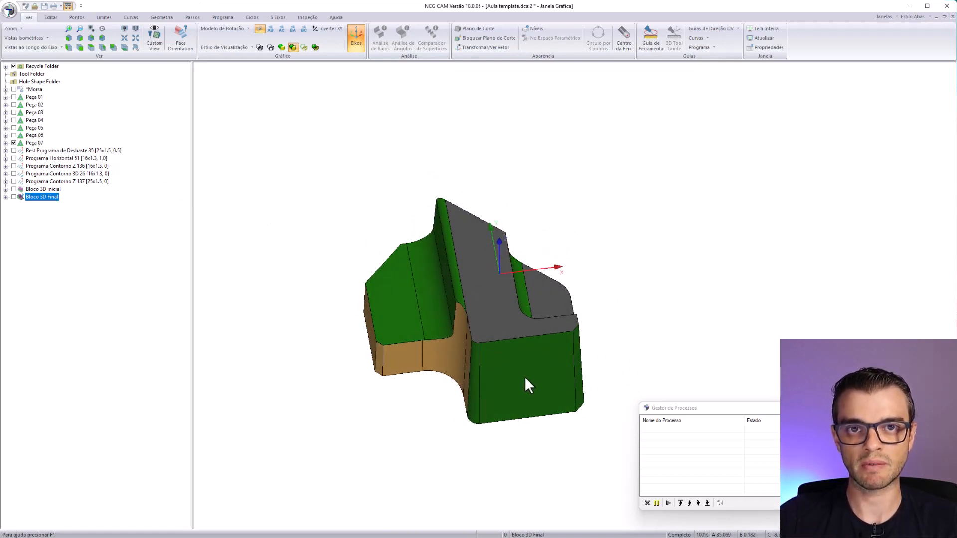
middle_click_drag(524, 379, 477, 313)
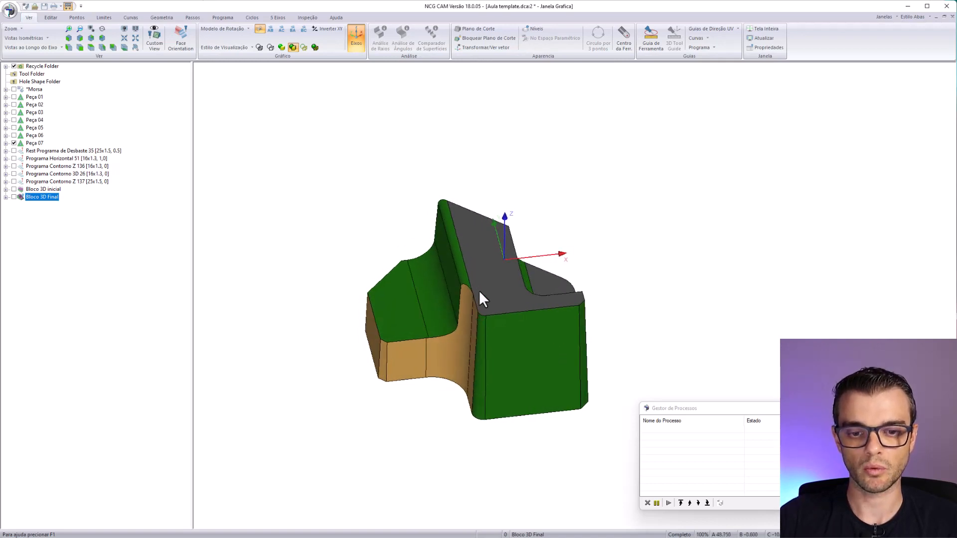